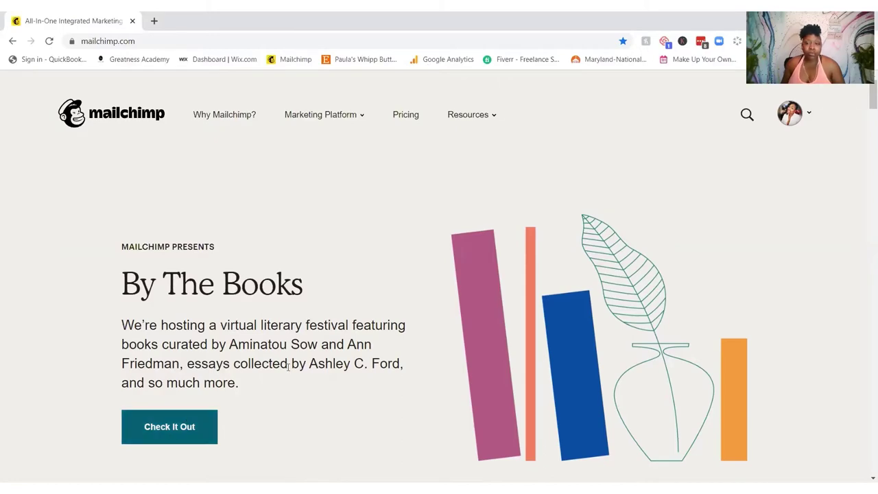
# Step: Scroll the mailchimp.com homepage, then reveal the avatar dropdown with Audience, Dashboard, Campaigns, Reports and Account
pyautogui.scroll(-5, 288, 367)
pyautogui.scroll(-5, 288, 367)
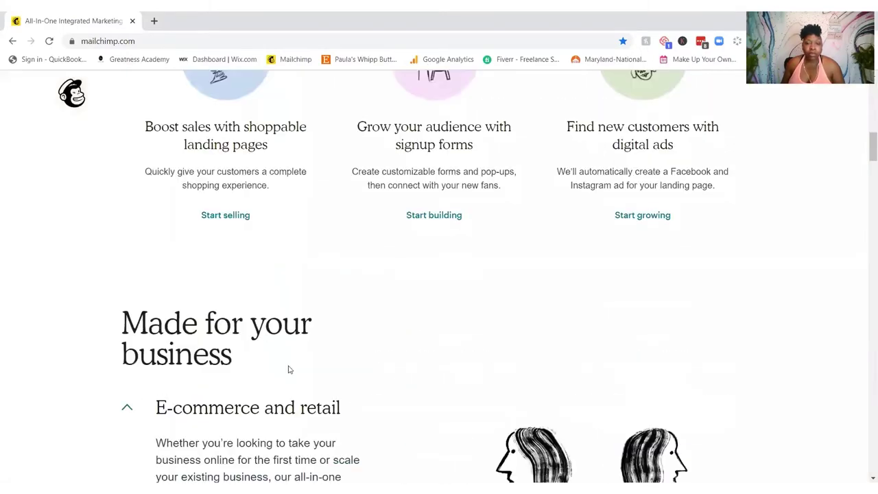
pyautogui.scroll(10, 288, 364)
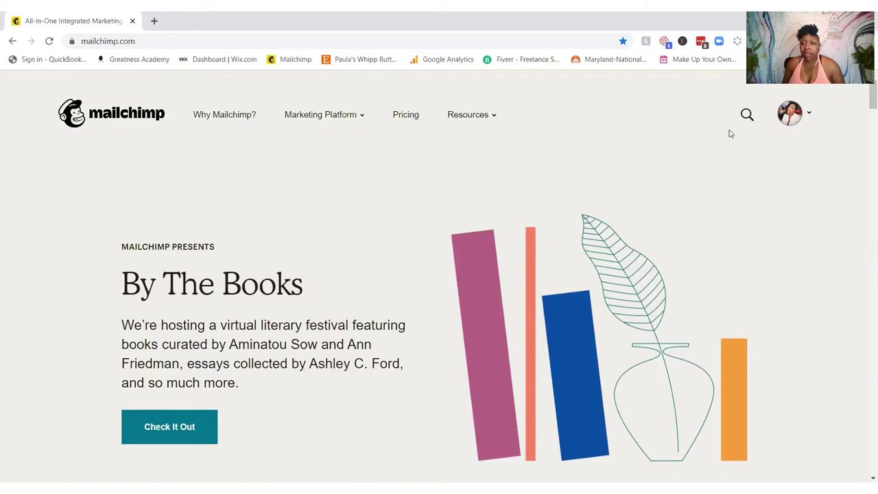
pyautogui.moveTo(791, 120)
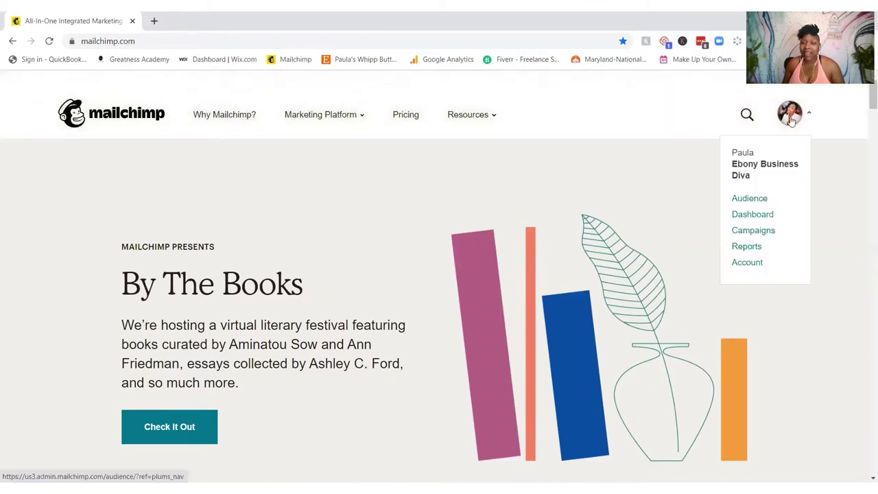
# Step: Go to Campaigns from the avatar menu and scroll through the published landing pages and back up
pyautogui.click(754, 233)
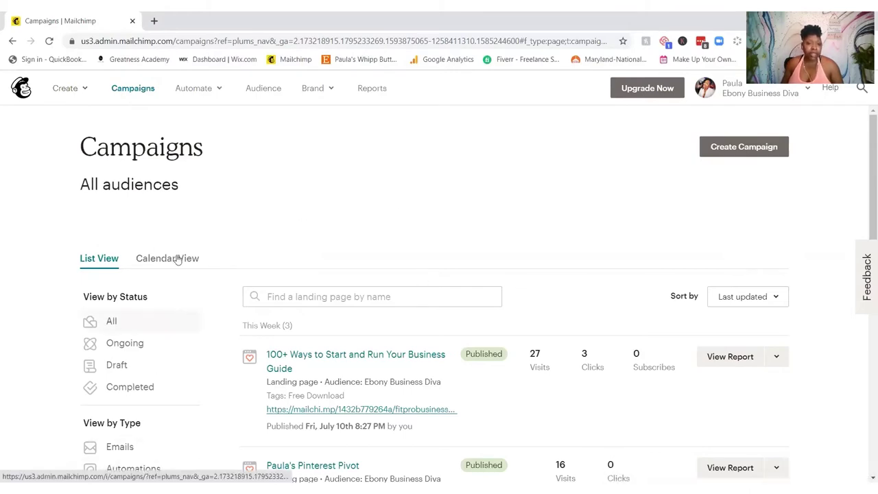
pyautogui.scroll(-2, 386, 163)
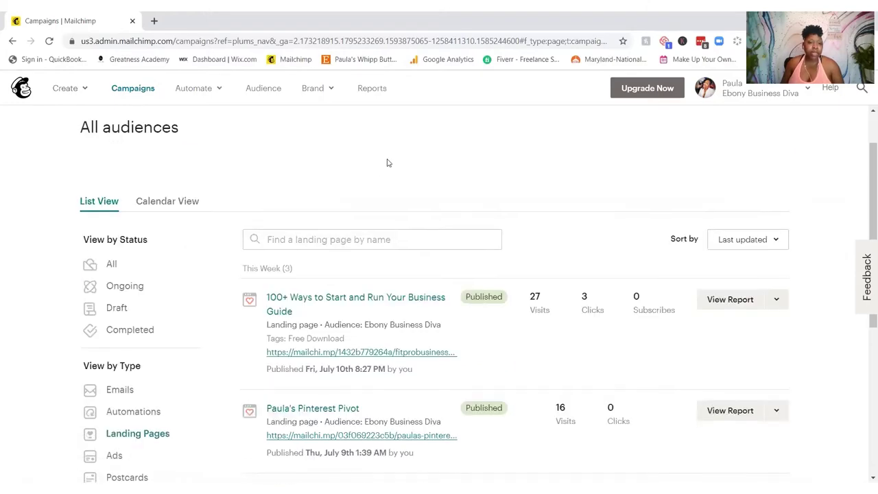
pyautogui.scroll(-3, 386, 163)
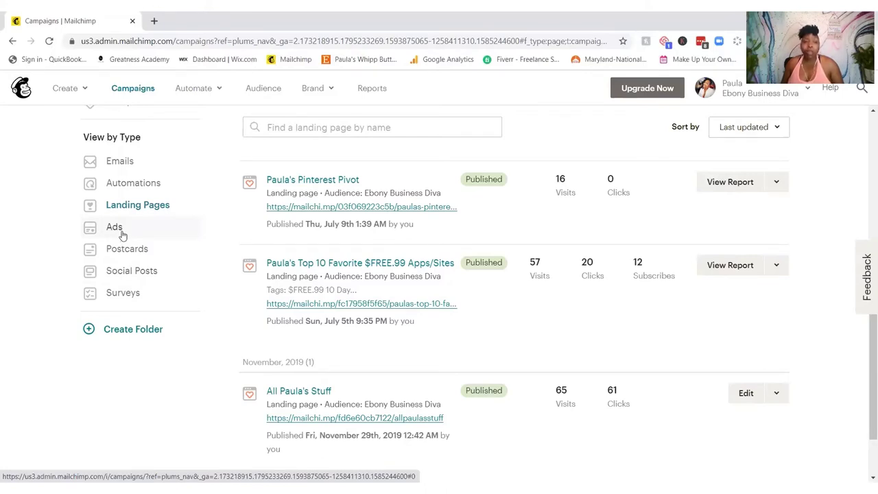
pyautogui.scroll(2, 133, 225)
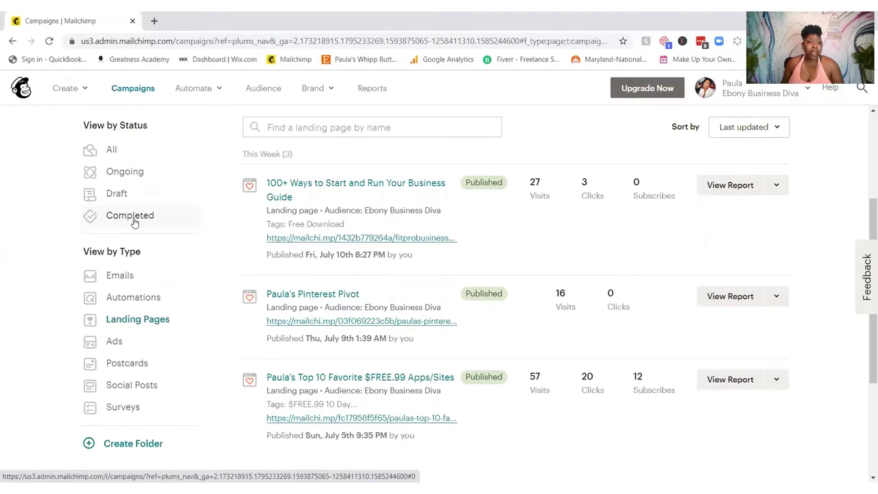
pyautogui.scroll(3, 134, 221)
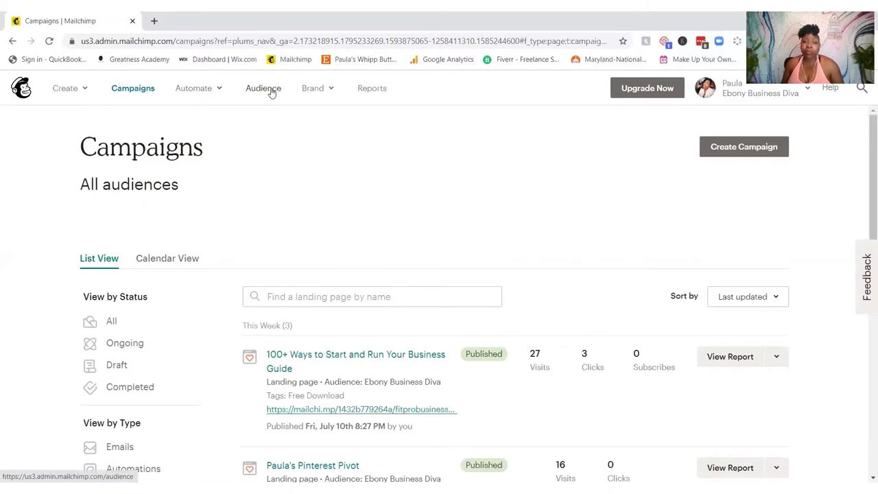
# Step: Show the Brand menu's templates and domains options, then the top-bar profile menu
pyautogui.click(325, 91)
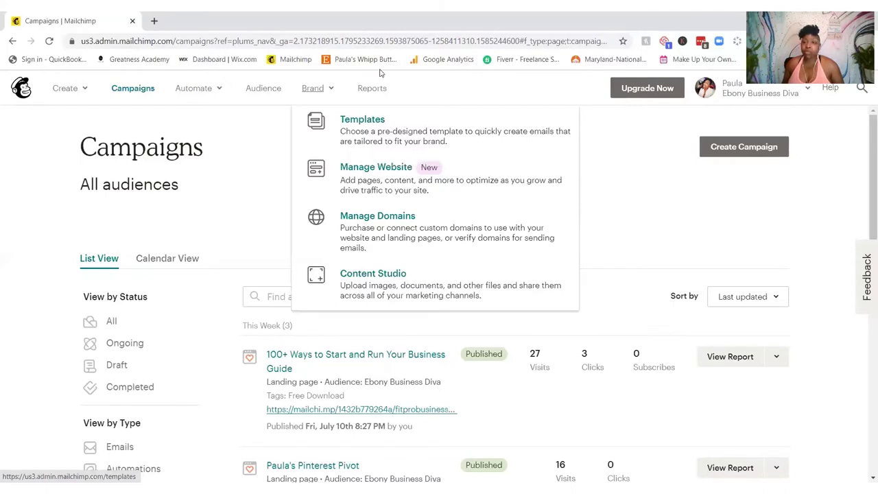
pyautogui.click(773, 95)
# Step: Log out and autofill the Log In form with another saved account's username and password
pyautogui.click(643, 267)
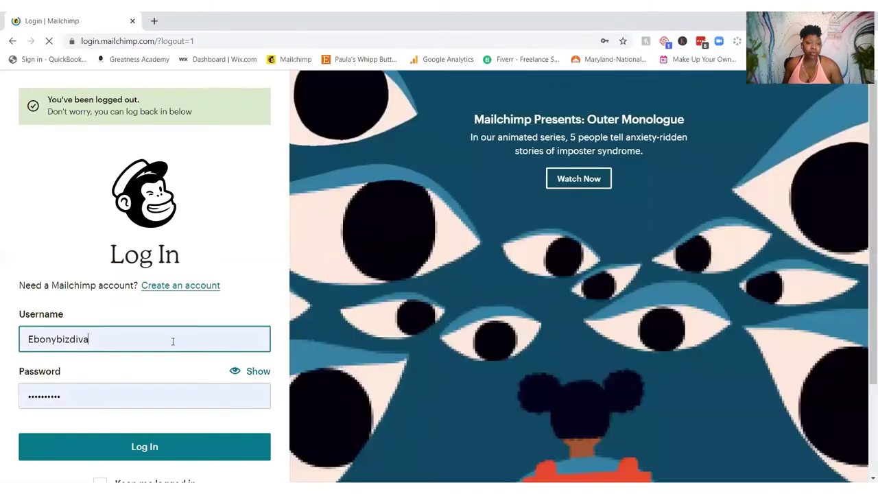
pyautogui.click(172, 339)
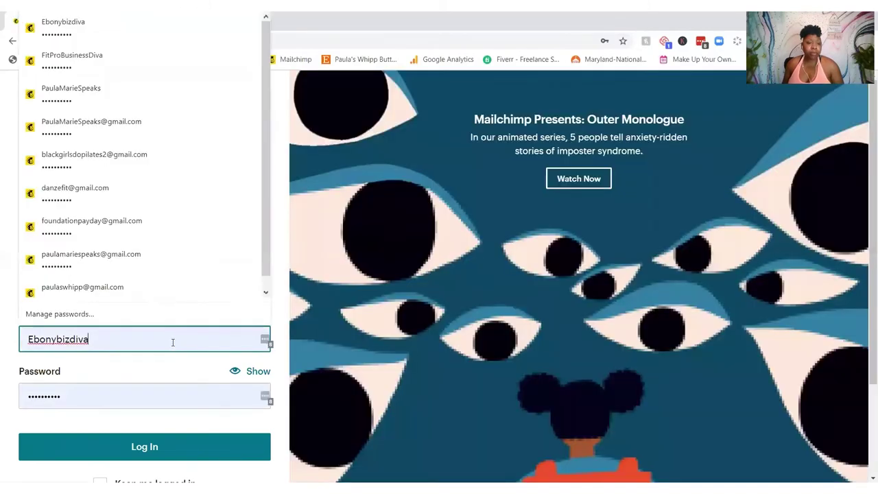
pyautogui.click(137, 34)
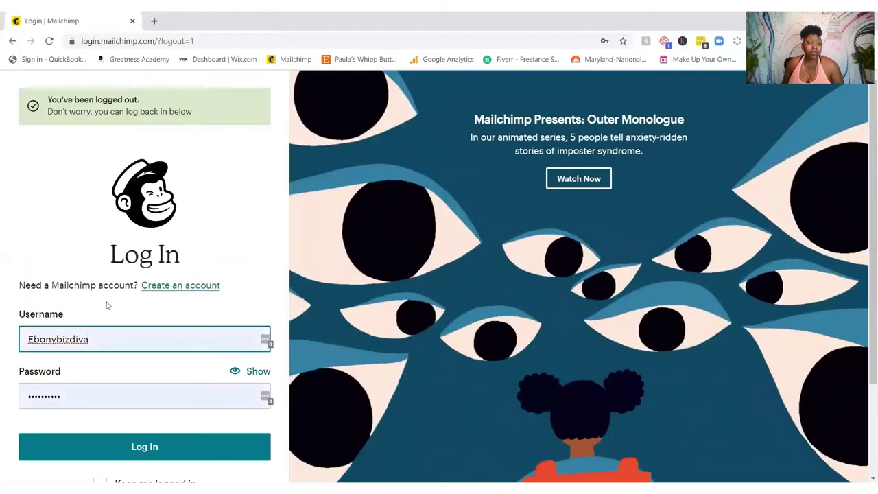
pyautogui.click(103, 341)
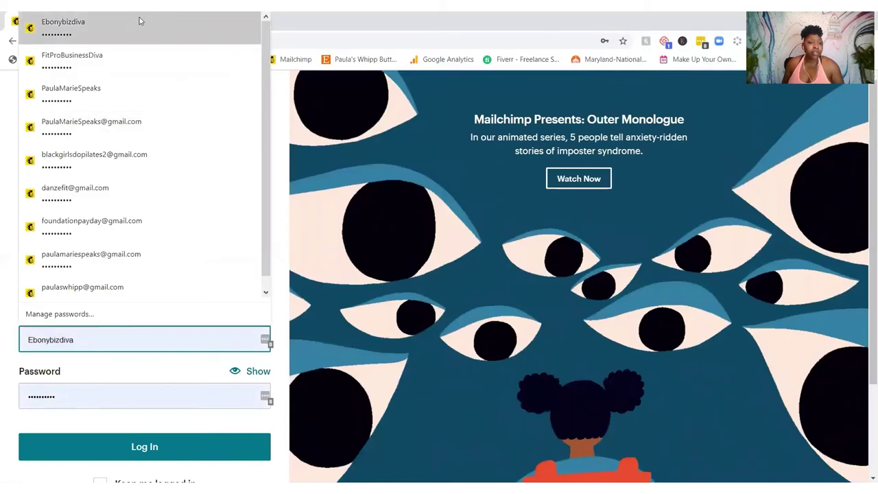
pyautogui.click(83, 288)
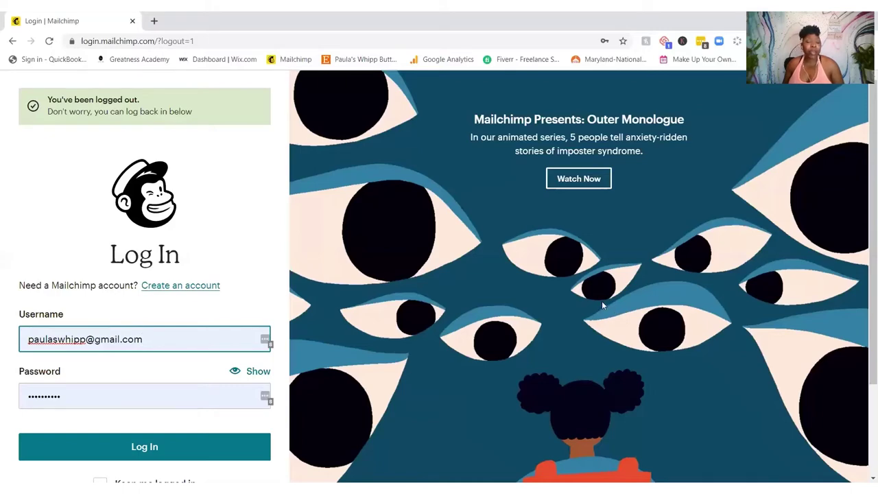
pyautogui.click(112, 447)
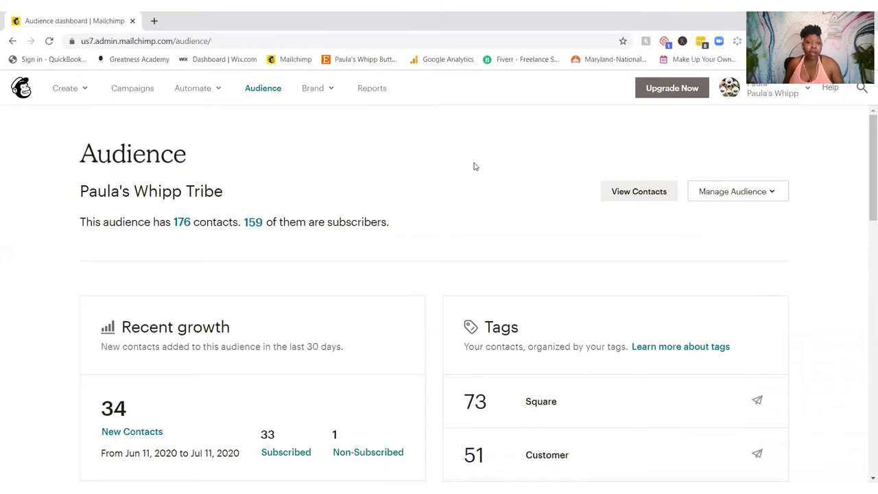
pyautogui.scroll(-1, 475, 165)
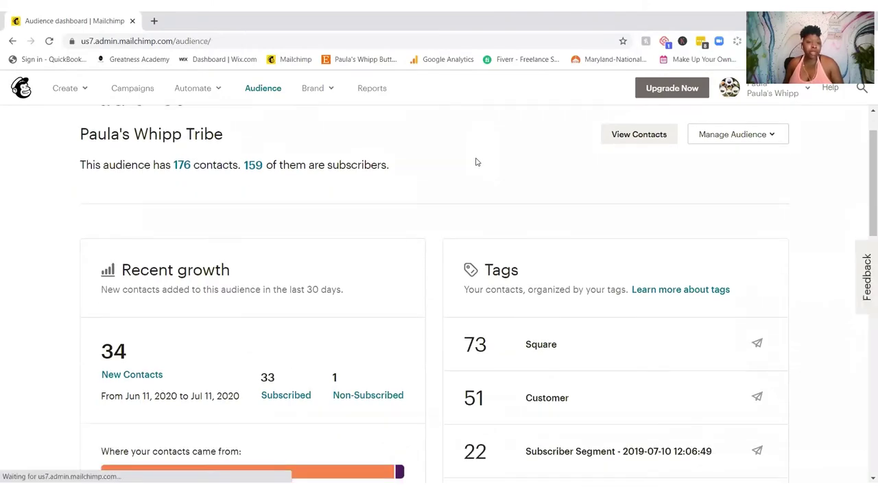
pyautogui.scroll(-1, 477, 162)
pyautogui.scroll(-1, 476, 159)
pyautogui.scroll(-1, 475, 160)
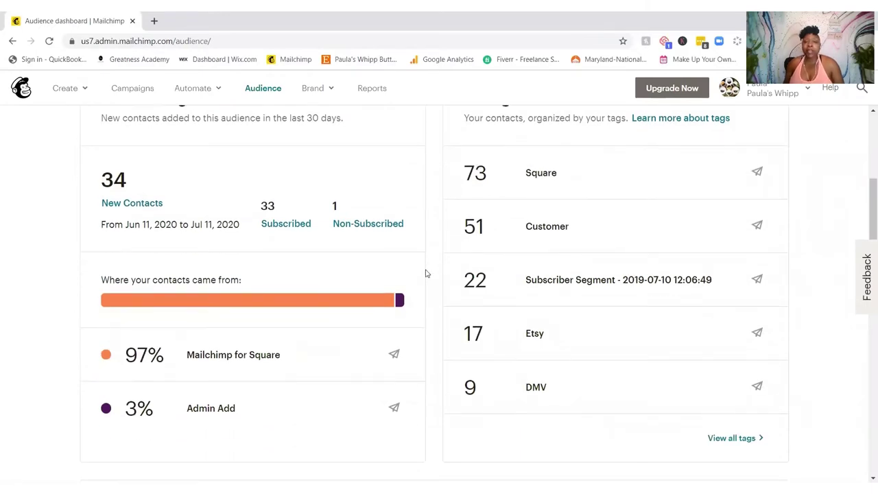
pyautogui.scroll(1, 425, 273)
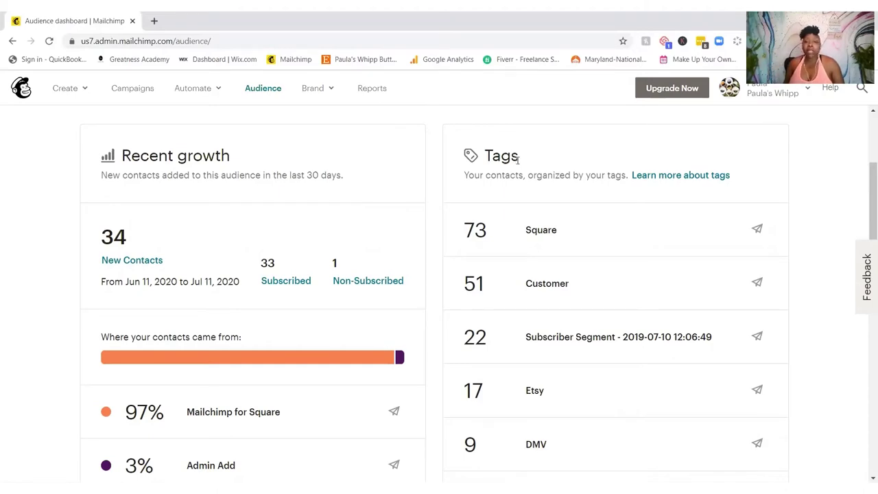
pyautogui.scroll(-1, 519, 162)
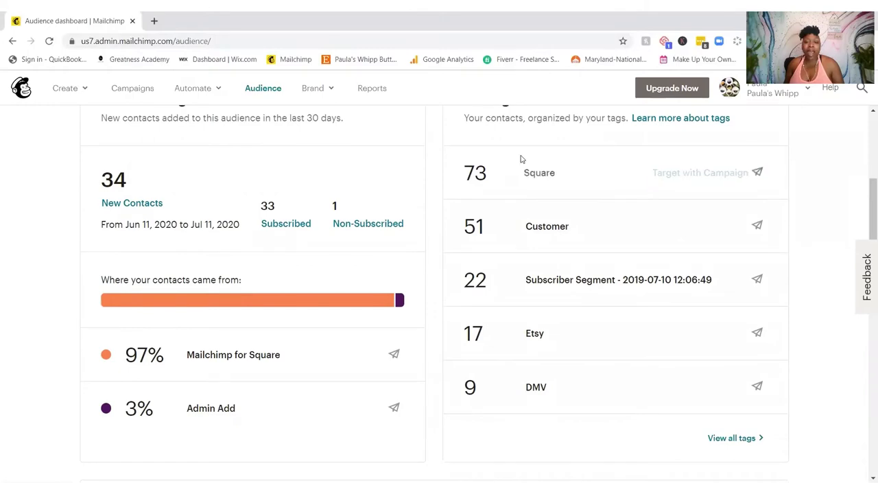
pyautogui.scroll(-2, 520, 163)
pyautogui.scroll(2, 520, 165)
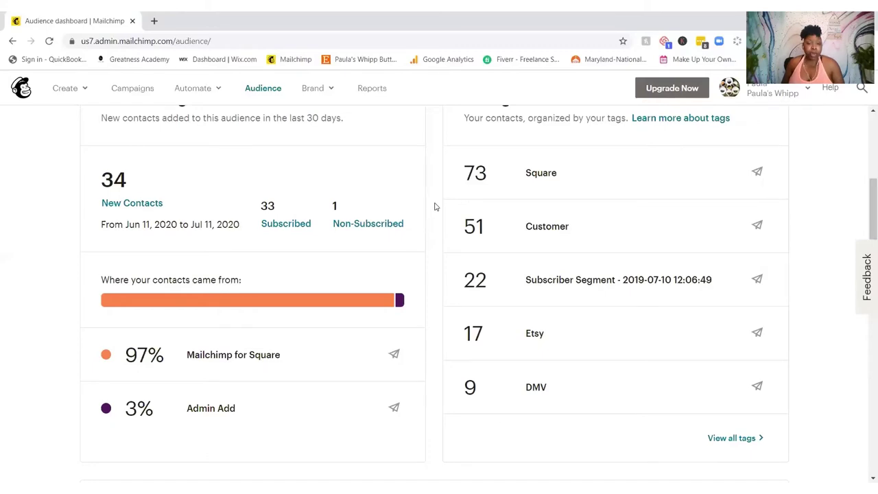
pyautogui.scroll(3, 434, 206)
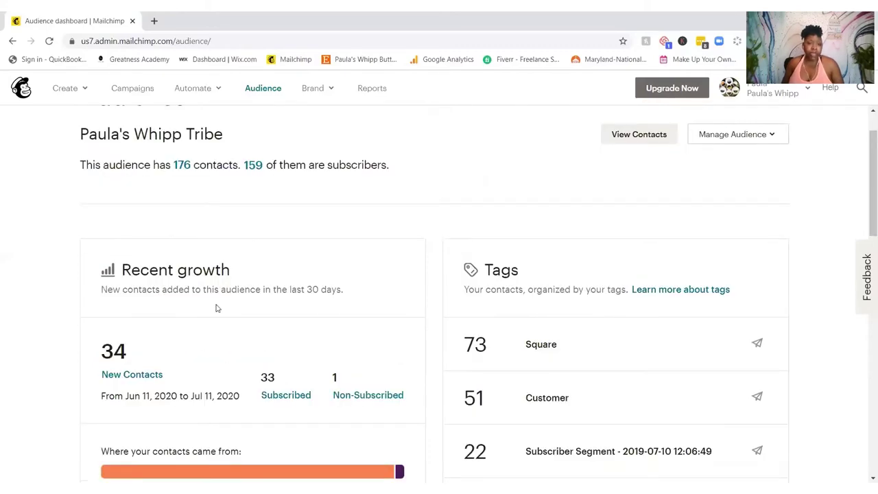
pyautogui.scroll(-3, 216, 308)
pyautogui.scroll(-1, 216, 308)
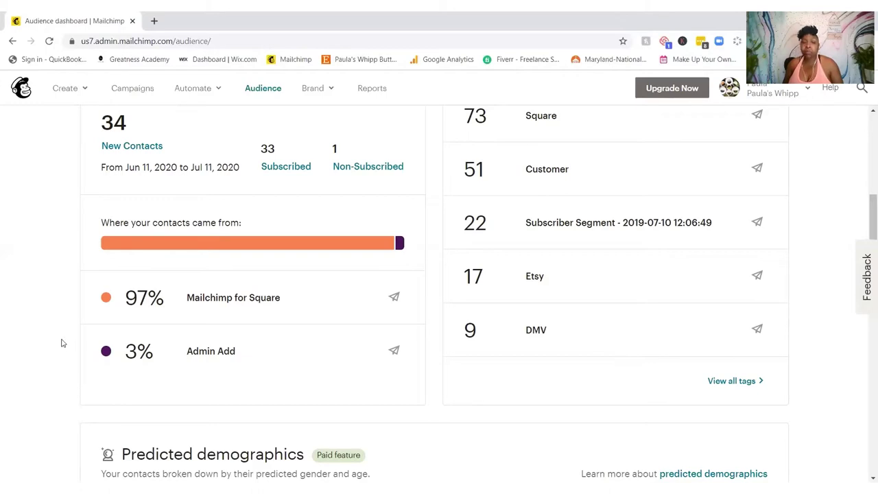
# Step: Scroll past Predicted demographics to Engagement: 28% often, 19% sometimes, 31% rarely engaged
pyautogui.scroll(-2, 68, 337)
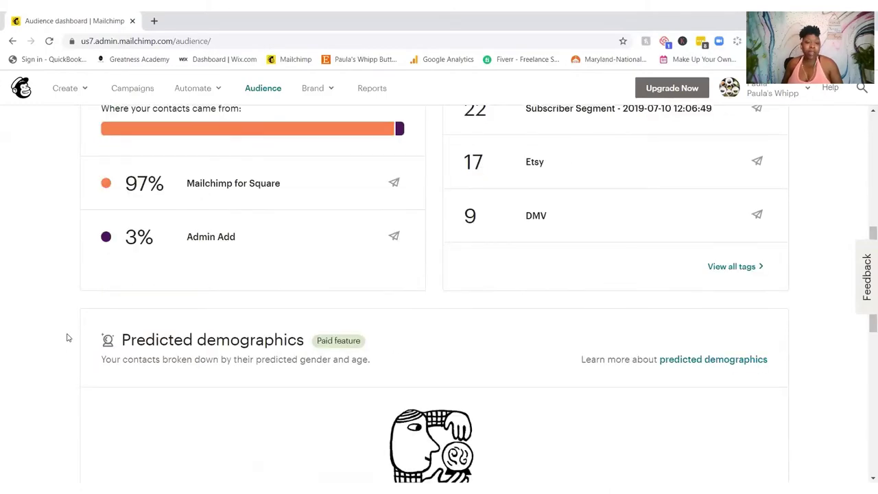
pyautogui.scroll(-5, 67, 338)
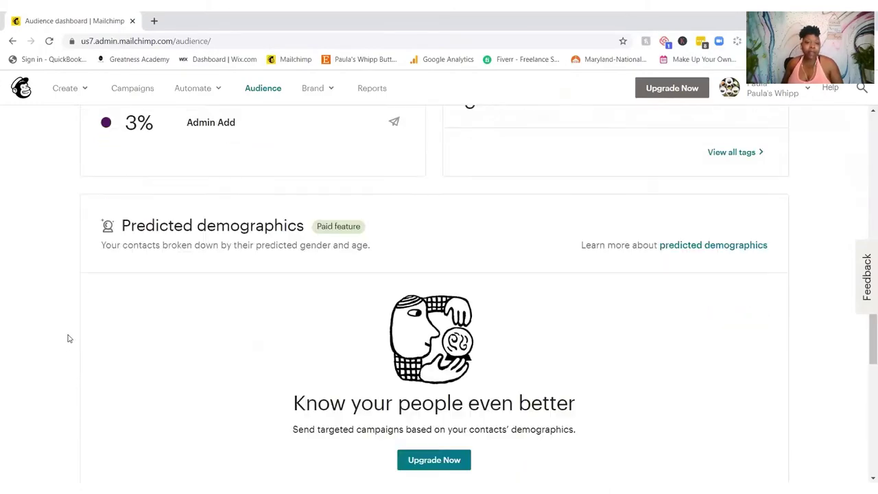
pyautogui.scroll(-3, 67, 338)
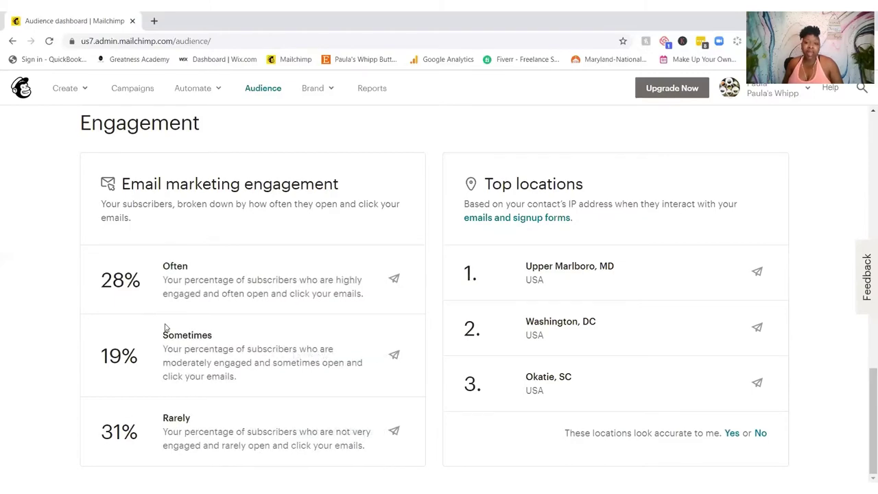
# Step: Scroll back to the dashboard top showing 176 contacts, 159 of them subscribers
pyautogui.scroll(8, 166, 326)
pyautogui.scroll(6, 167, 325)
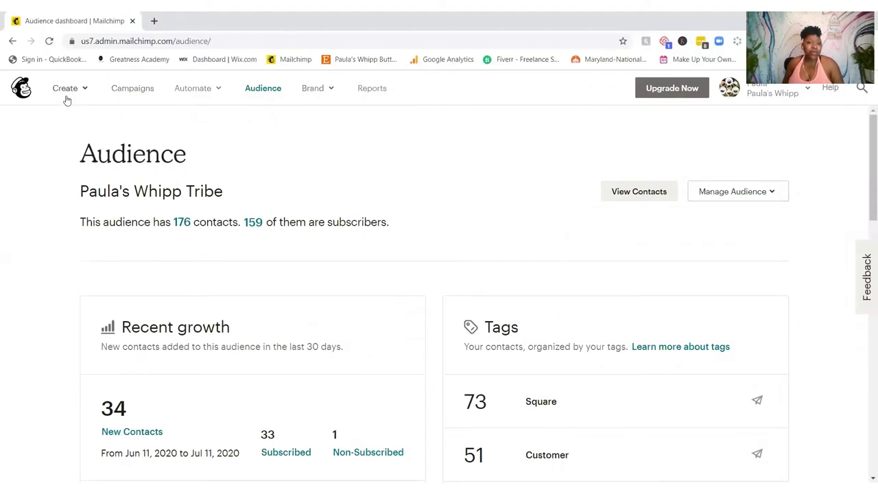
# Step: Filter Campaigns by the Emails type, showing 'When butters melt in the summertime' at 21.1% opens
pyautogui.click(135, 91)
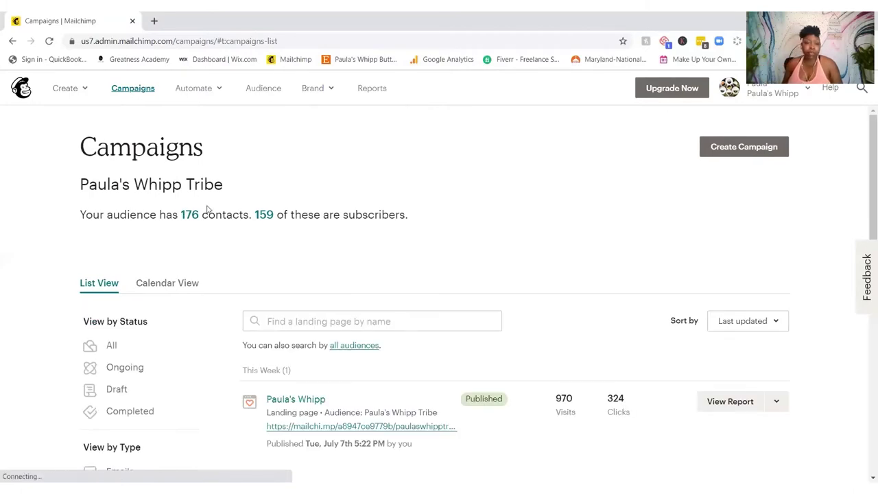
pyautogui.scroll(-2, 207, 208)
pyautogui.scroll(-1, 208, 208)
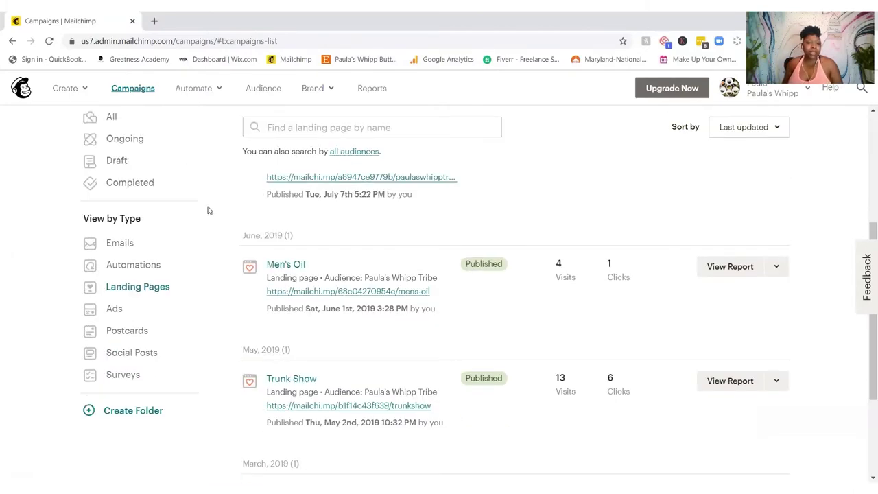
pyautogui.click(116, 251)
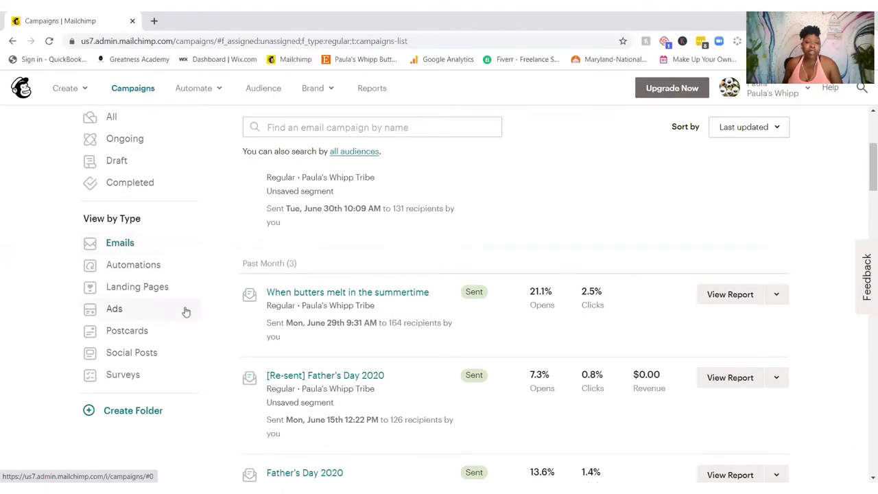
pyautogui.scroll(2, 182, 312)
pyautogui.scroll(1, 184, 310)
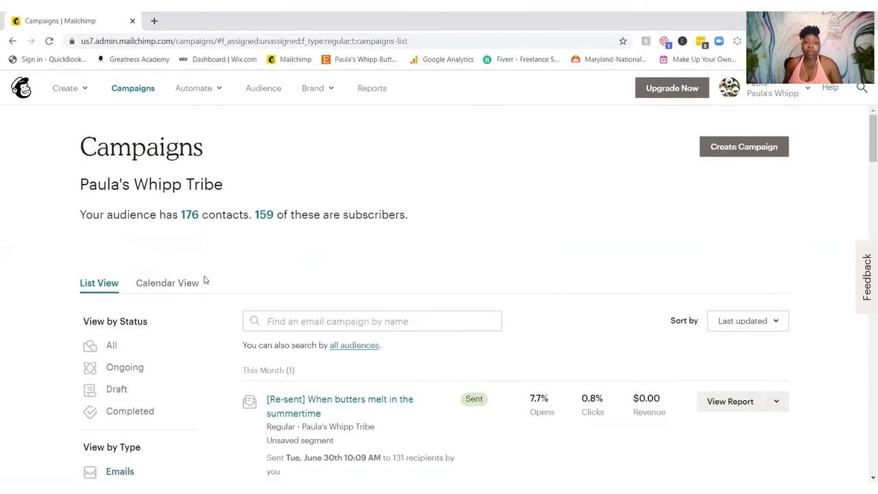
pyautogui.click(263, 89)
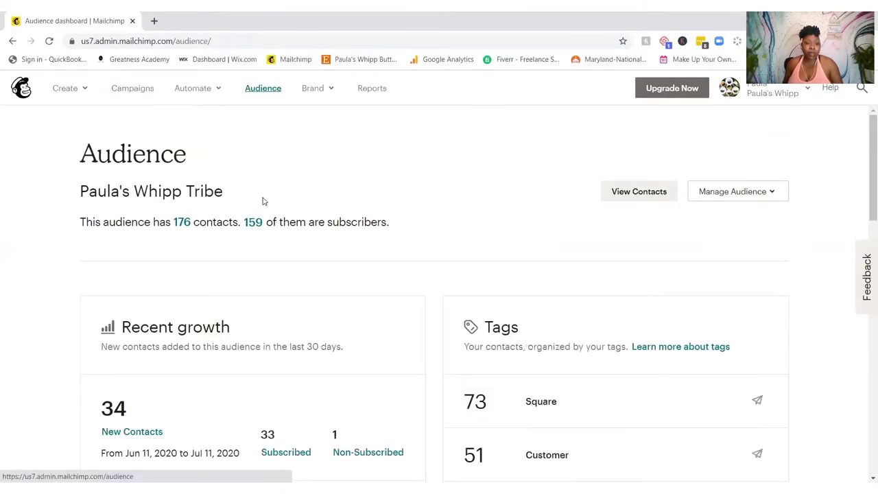
# Step: Glance over the Audience dashboard, then return to Campaigns and apply the Emails filter
pyautogui.scroll(-2, 261, 205)
pyautogui.scroll(2, 260, 204)
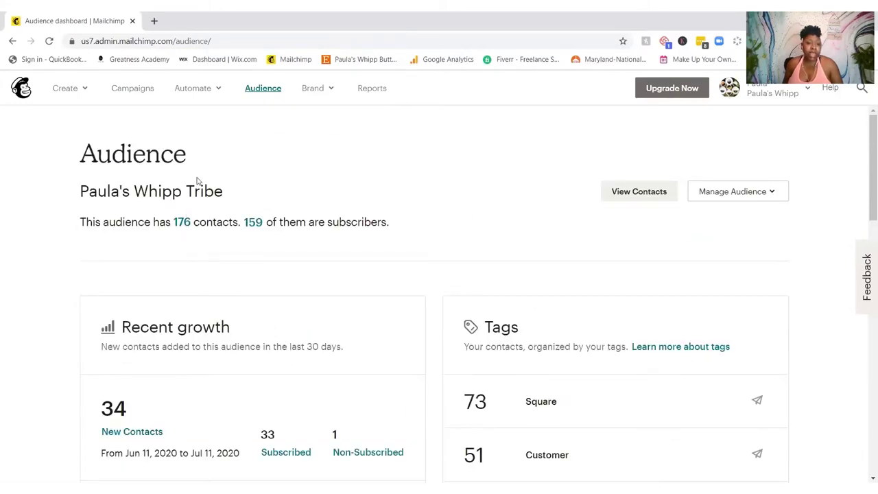
pyautogui.click(138, 90)
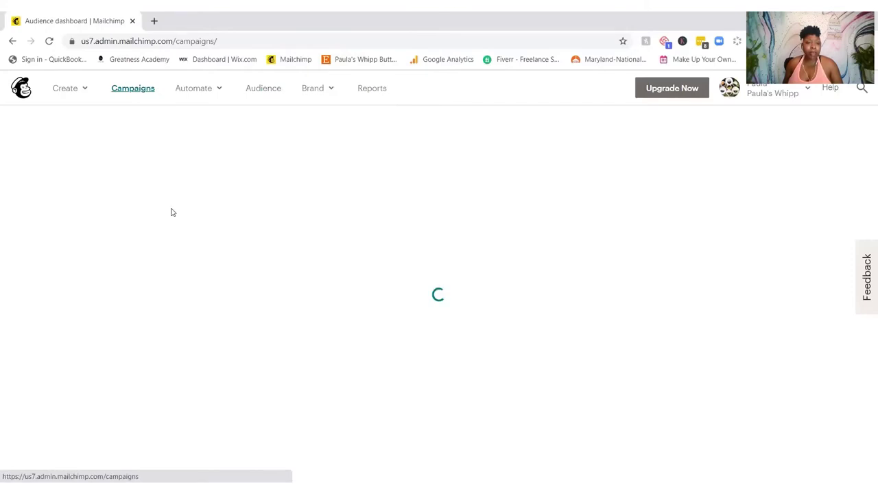
pyautogui.scroll(-4, 251, 233)
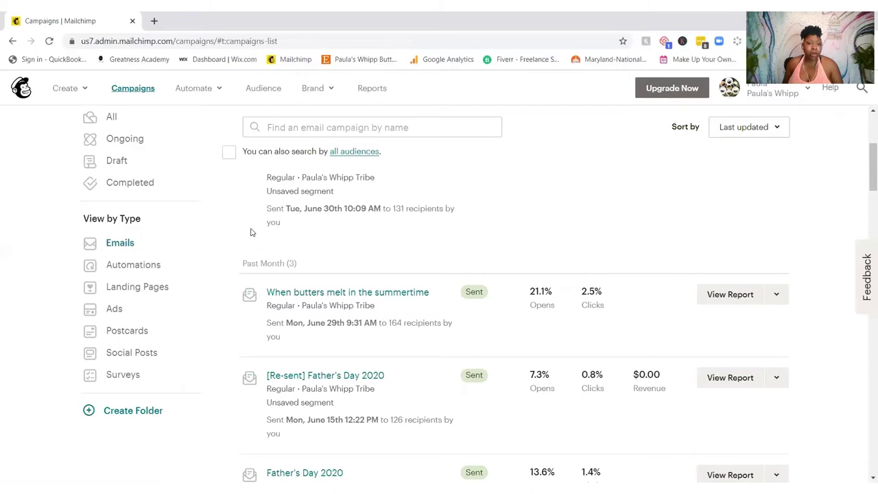
pyautogui.scroll(1, 251, 232)
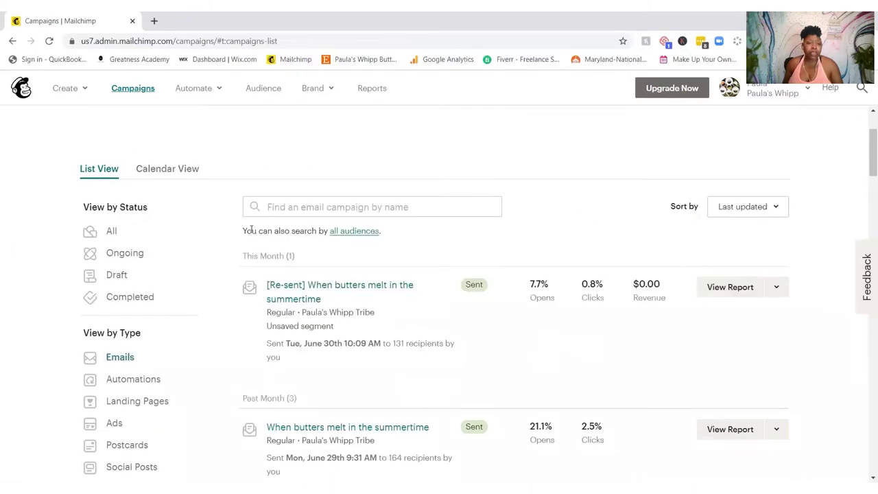
pyautogui.scroll(-1, 251, 231)
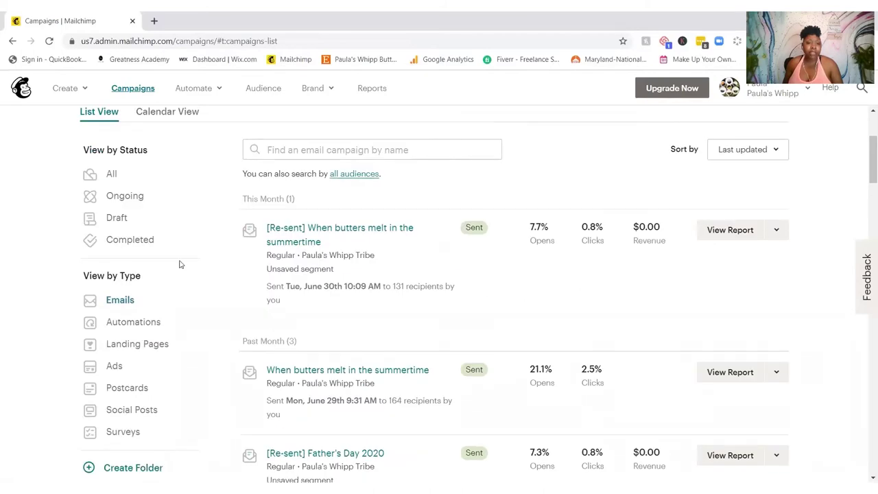
pyautogui.click(120, 300)
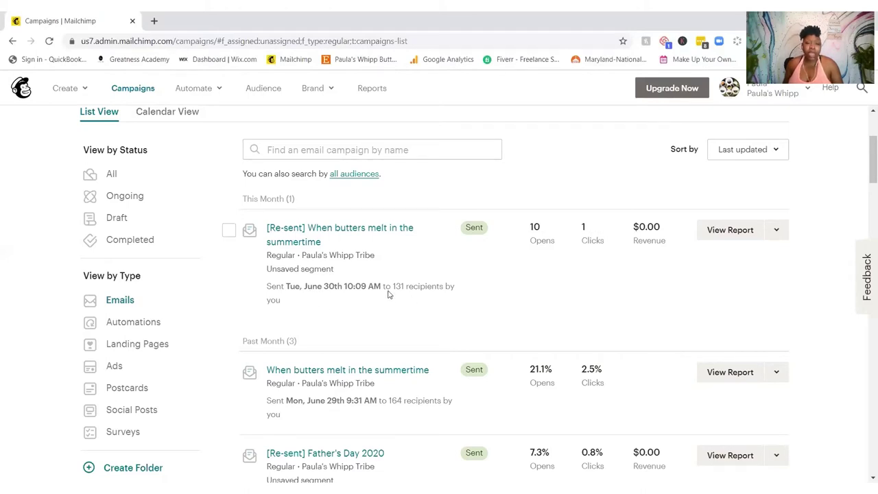
# Step: Scroll through the email sends from June back to February 2020, then return toward the top
pyautogui.scroll(-2, 389, 292)
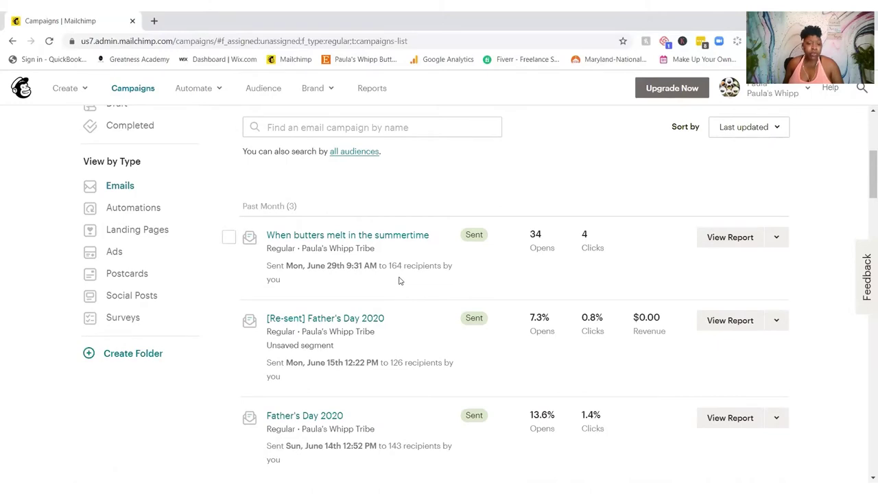
pyautogui.scroll(-2, 399, 281)
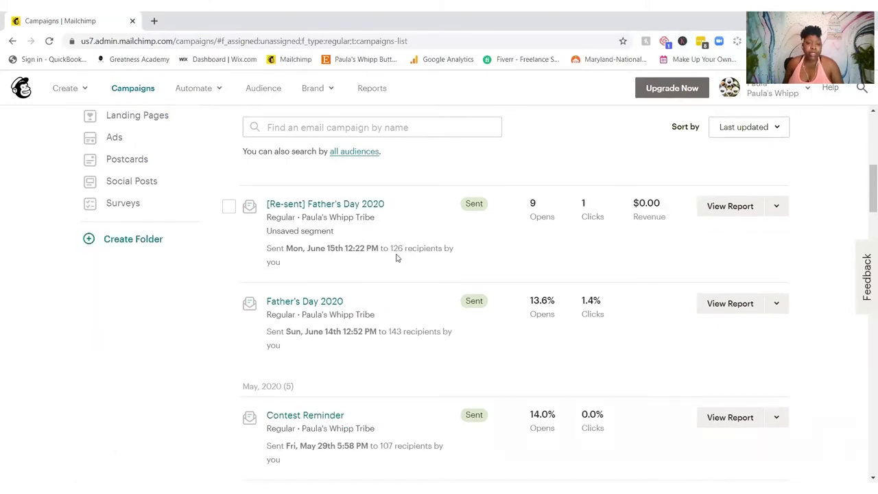
pyautogui.scroll(-2, 347, 291)
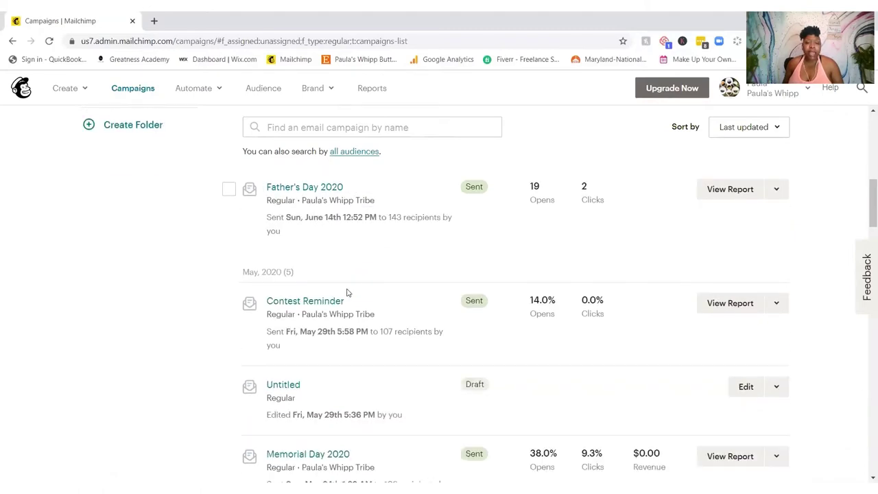
pyautogui.scroll(-3, 347, 291)
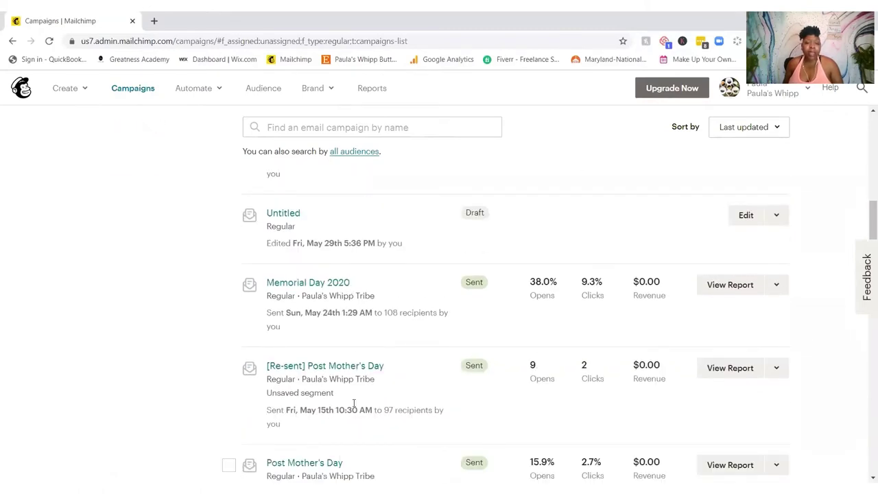
pyautogui.scroll(-3, 367, 320)
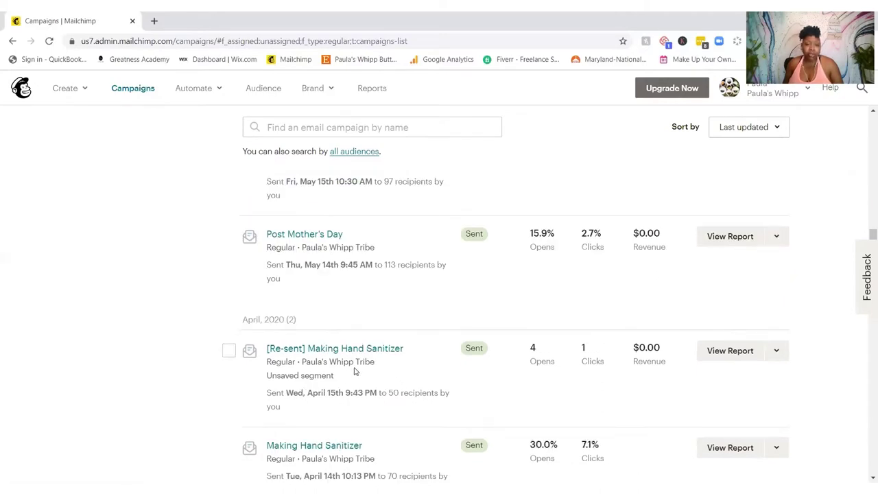
pyautogui.scroll(-6, 354, 372)
pyautogui.scroll(1, 356, 371)
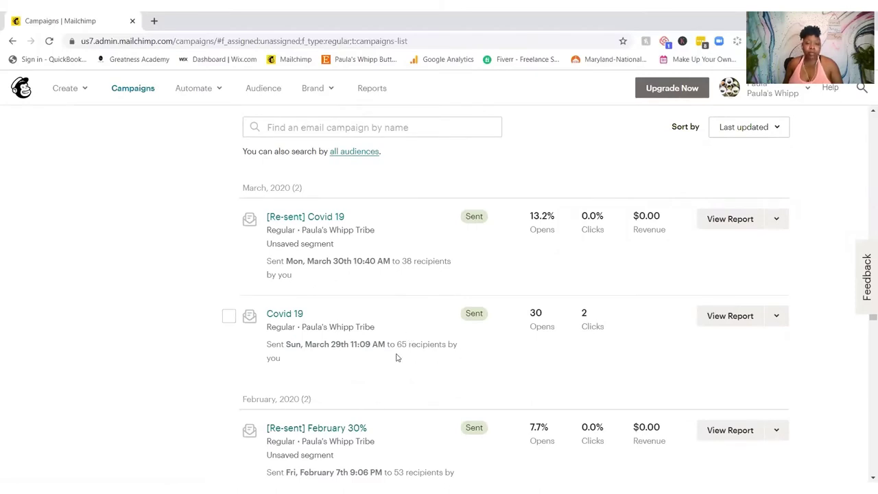
pyautogui.scroll(15, 396, 357)
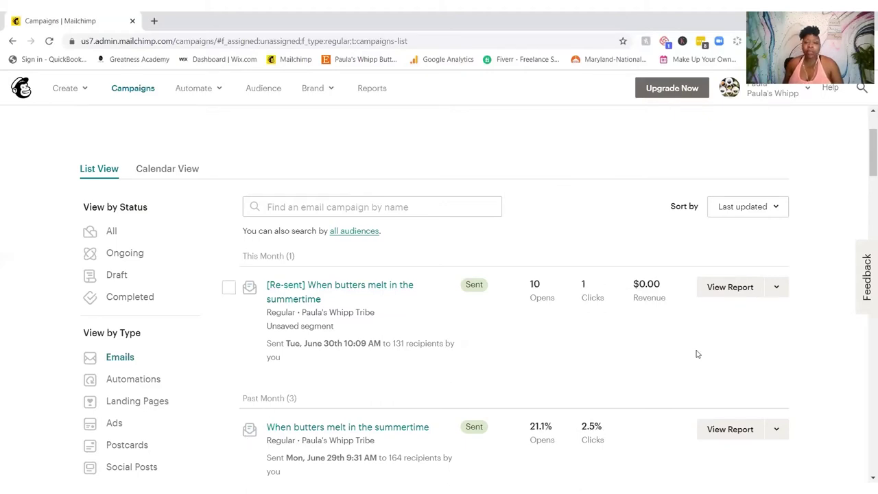
pyautogui.scroll(-3, 696, 353)
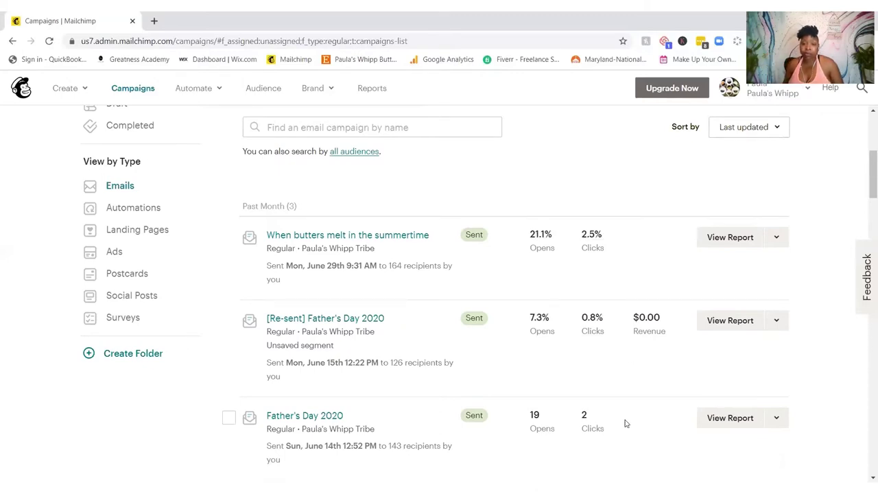
pyautogui.scroll(-4, 625, 423)
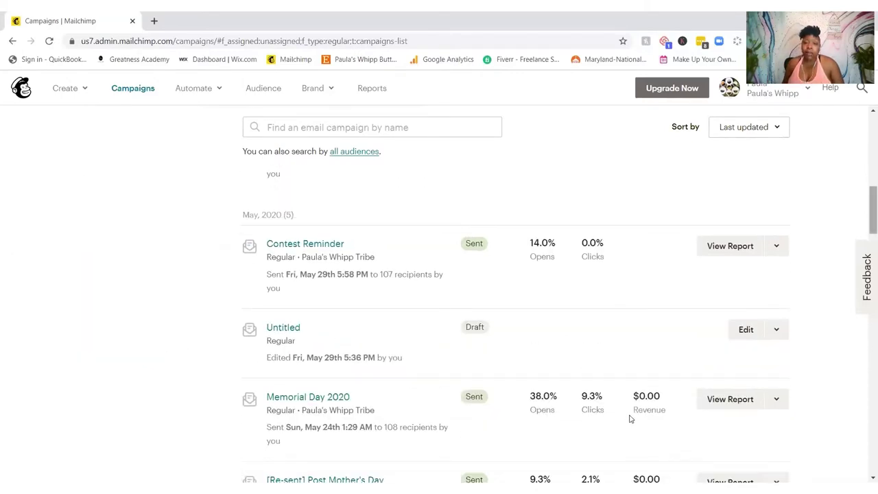
pyautogui.scroll(-3, 630, 419)
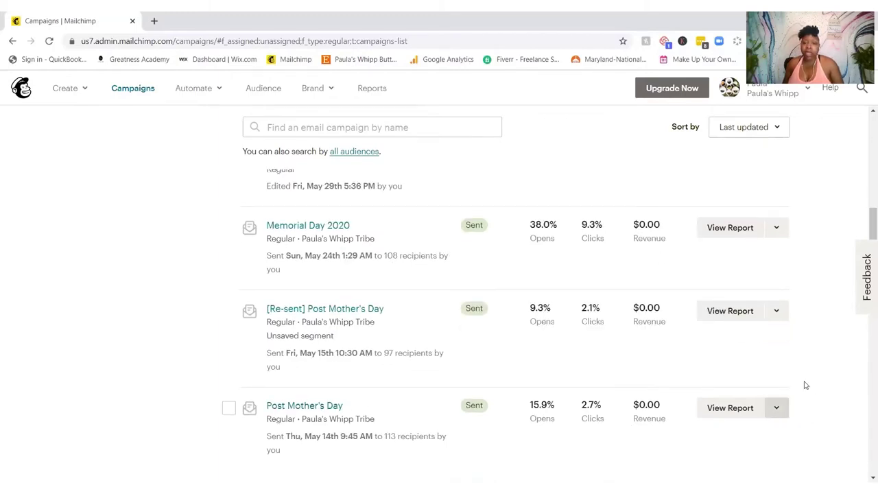
pyautogui.scroll(-1, 807, 383)
pyautogui.scroll(-1, 808, 383)
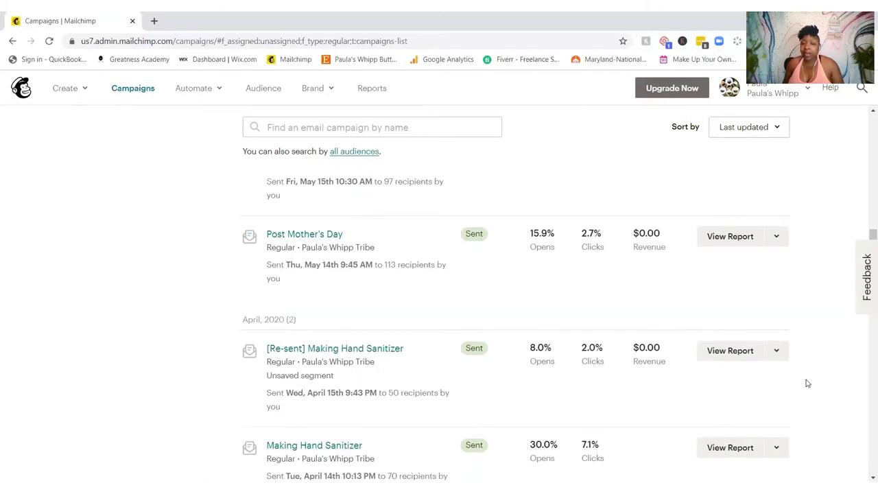
pyautogui.scroll(-1, 807, 383)
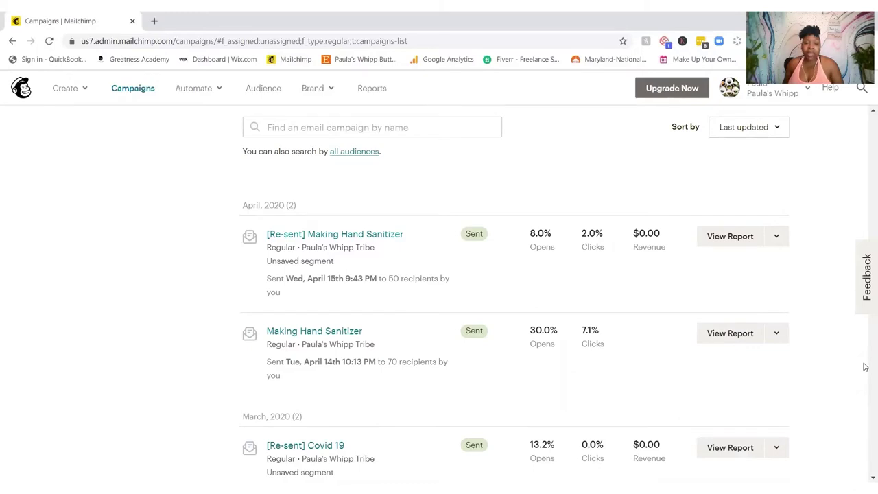
pyautogui.scroll(-1, 865, 367)
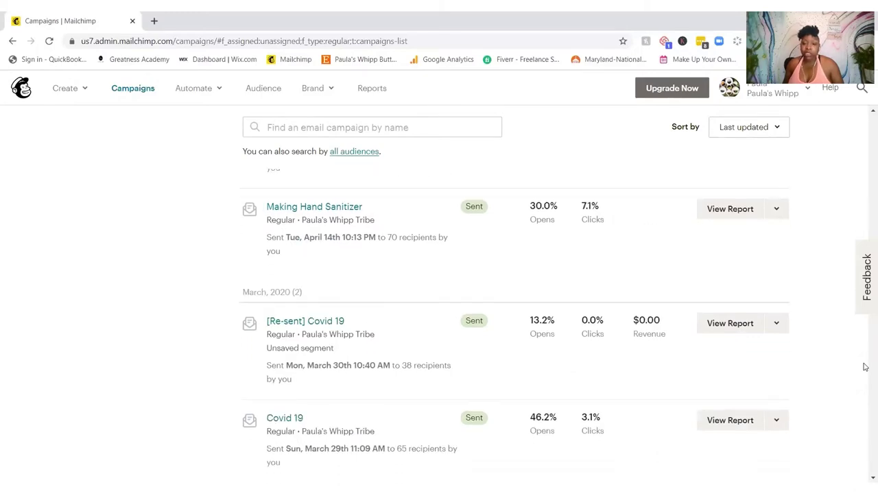
pyautogui.scroll(-2, 865, 367)
pyautogui.scroll(-2, 864, 367)
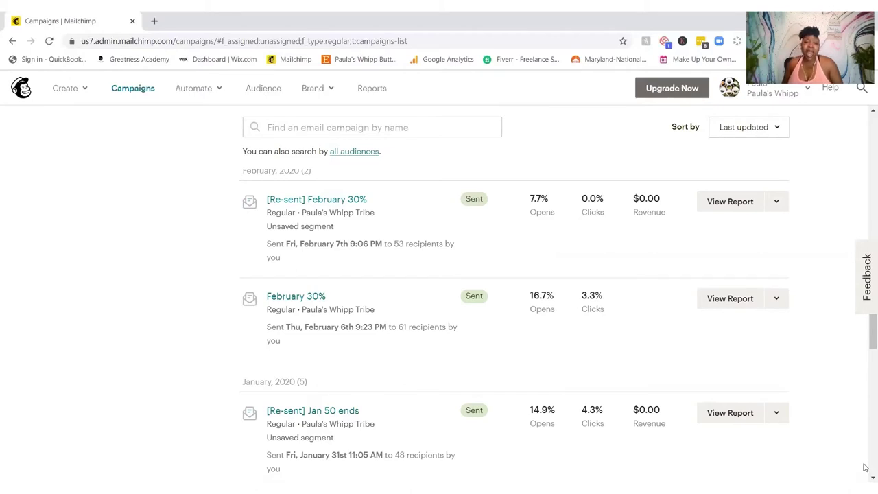
pyautogui.scroll(2, 865, 468)
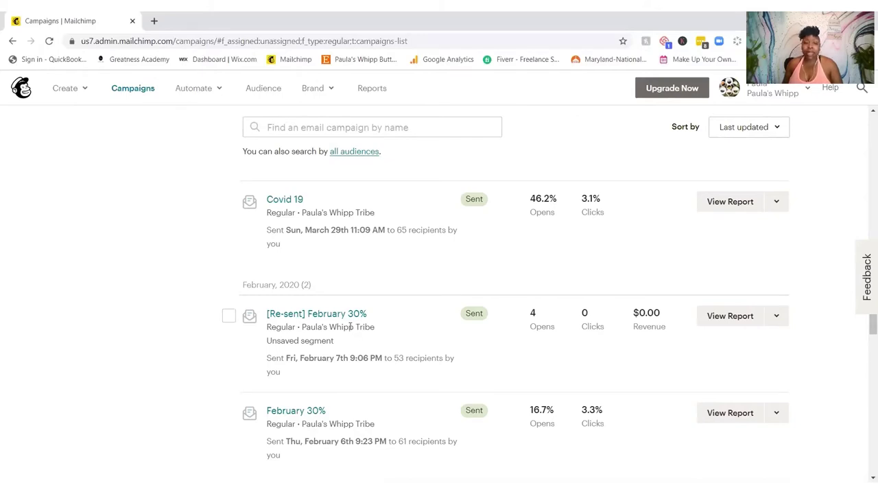
pyautogui.scroll(4, 350, 327)
pyautogui.scroll(3, 349, 325)
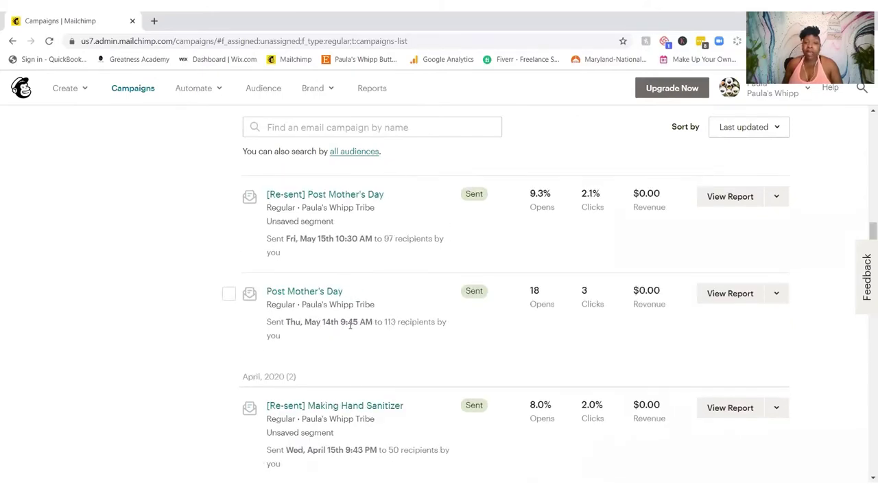
pyautogui.scroll(10, 349, 325)
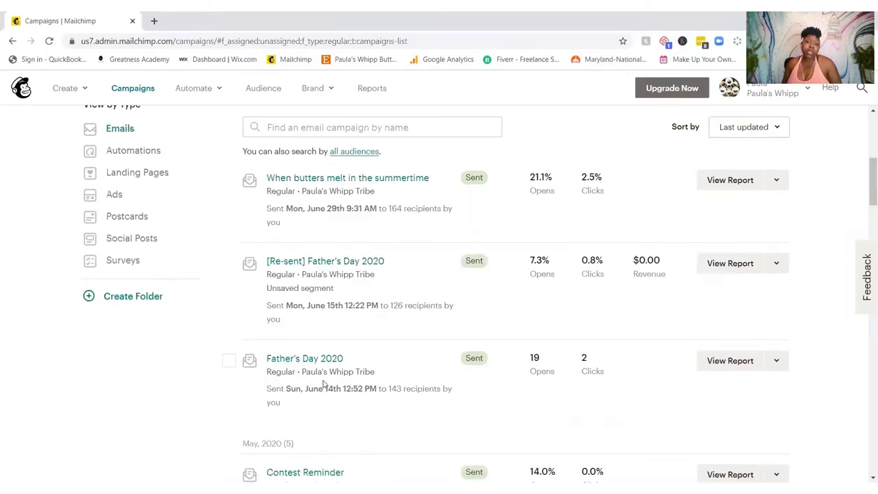
pyautogui.scroll(2, 323, 384)
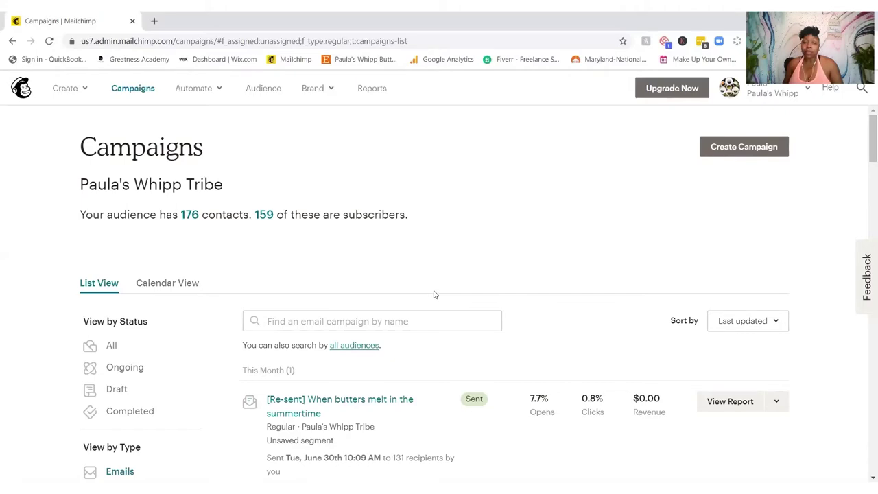
# Step: Use View by Type → Automations to list 'Say happy birthday' (26.0% opens) plus the paused FREESHIP and Welcome messages
pyautogui.scroll(-3, 433, 293)
pyautogui.scroll(-3, 433, 293)
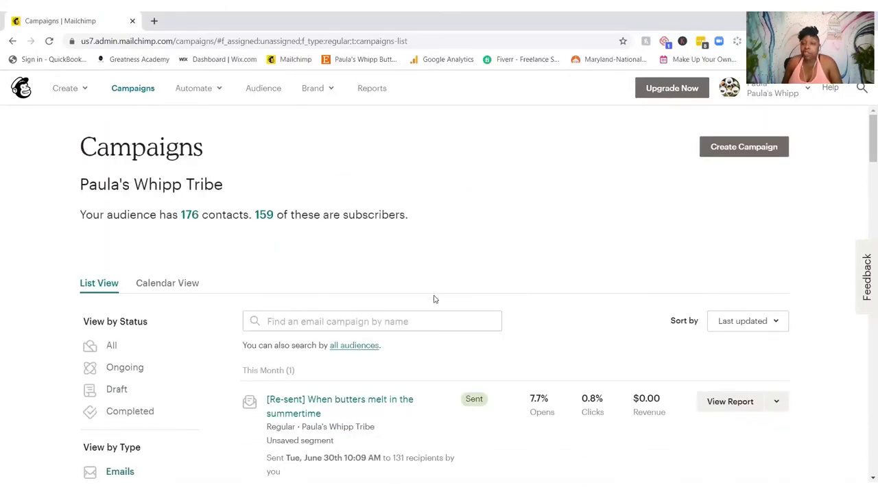
pyautogui.scroll(-3, 397, 270)
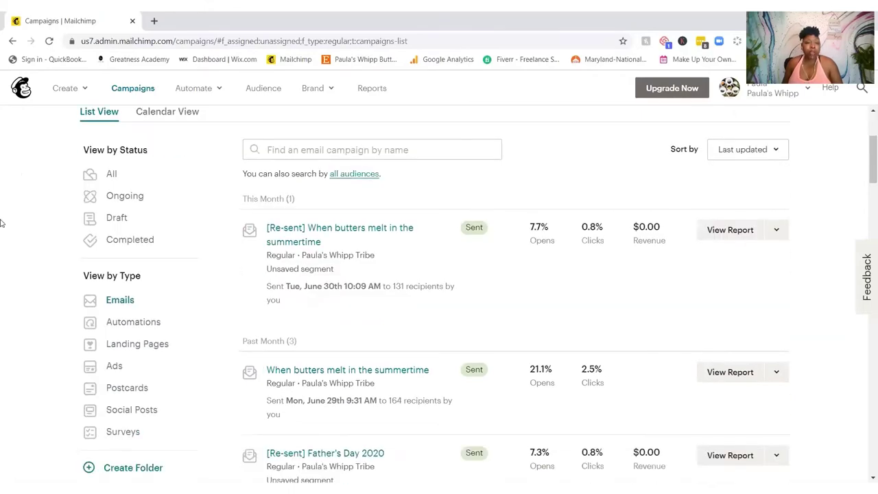
pyautogui.click(133, 328)
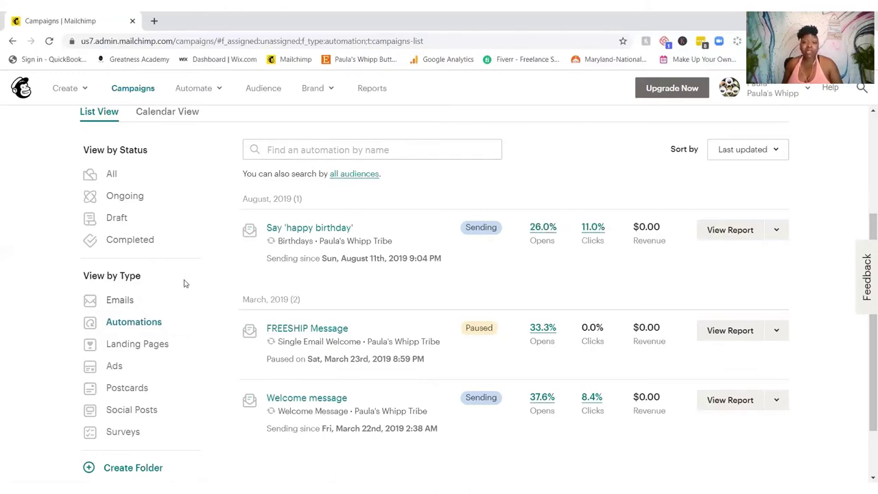
pyautogui.scroll(-2, 308, 270)
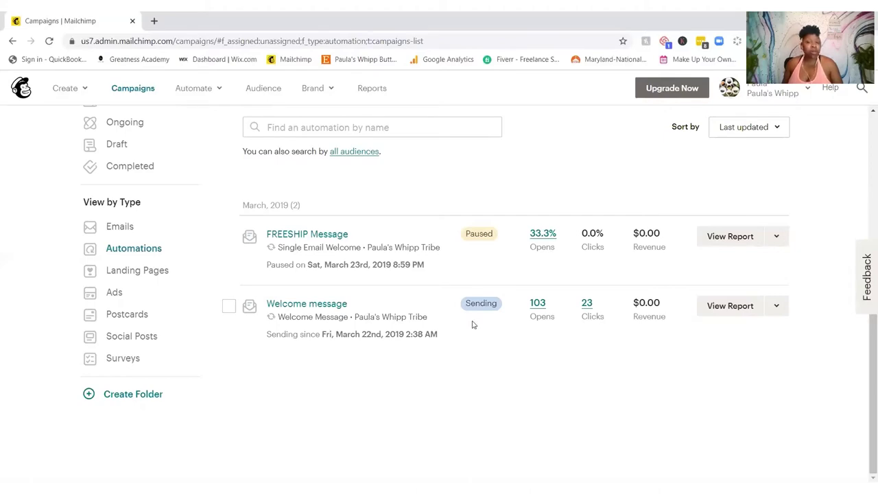
pyautogui.scroll(3, 427, 384)
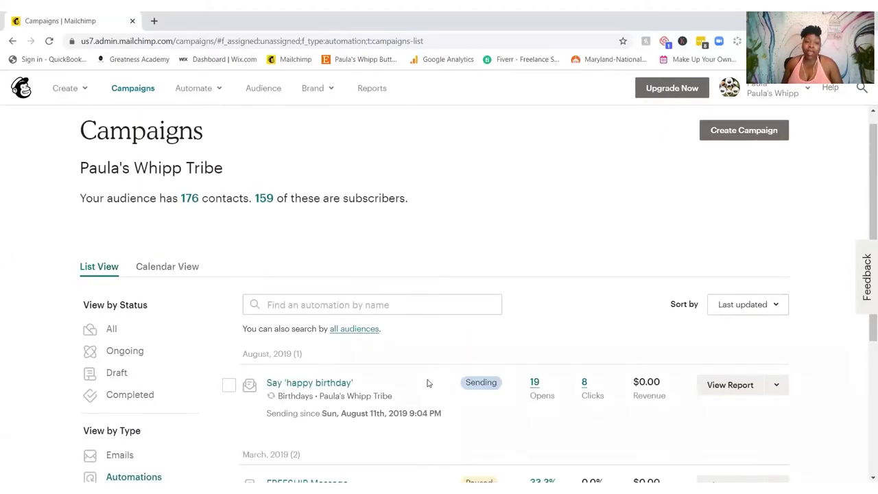
pyautogui.scroll(-3, 428, 384)
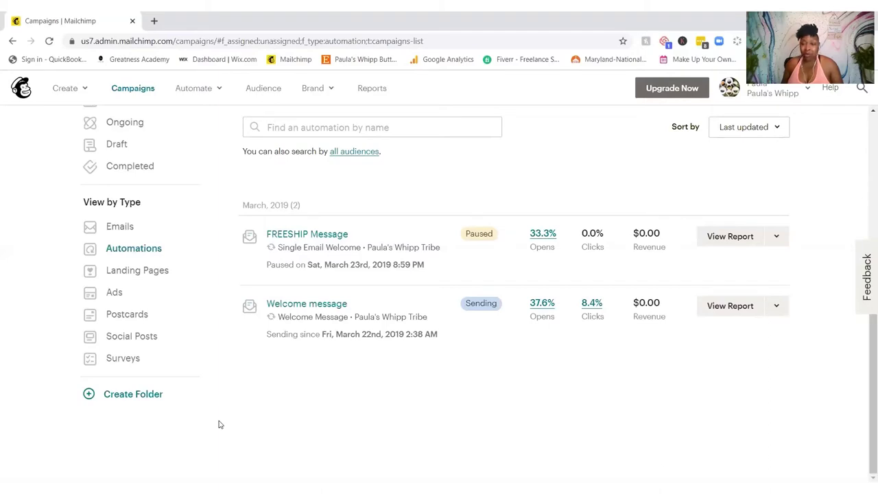
# Step: From the Automations list, open the Welcome message report showing 128 completed and 276 emails sent
pyautogui.click(155, 272)
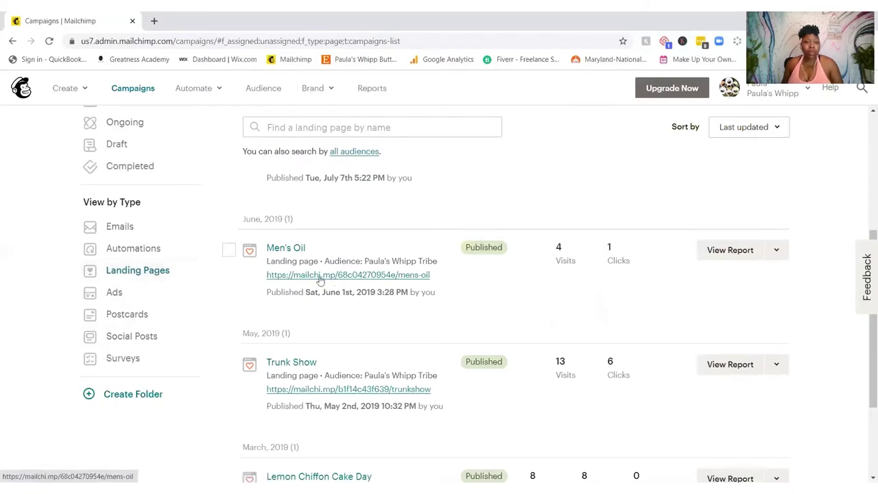
pyautogui.click(131, 251)
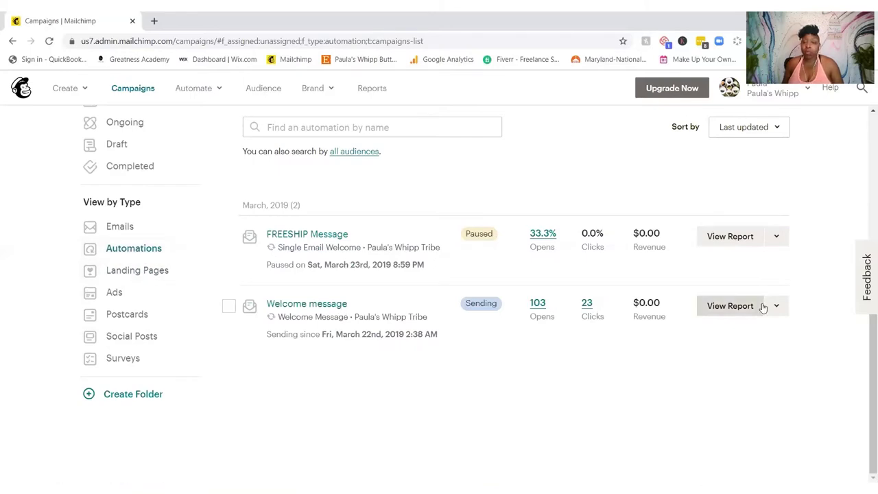
pyautogui.click(282, 308)
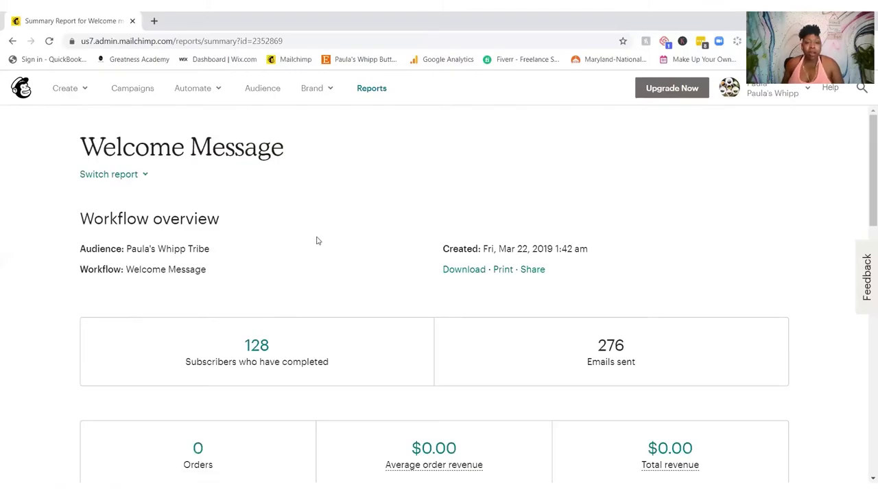
# Step: Scroll the Welcome Message report to the 37.6% open rate, 8.4% click rate and engagement totals
pyautogui.scroll(-5, 316, 240)
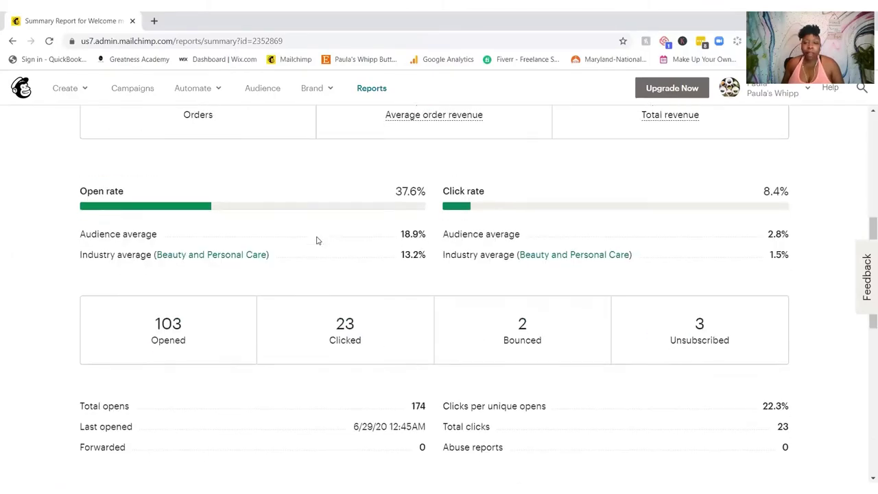
pyautogui.scroll(-2, 317, 240)
pyautogui.scroll(8, 317, 240)
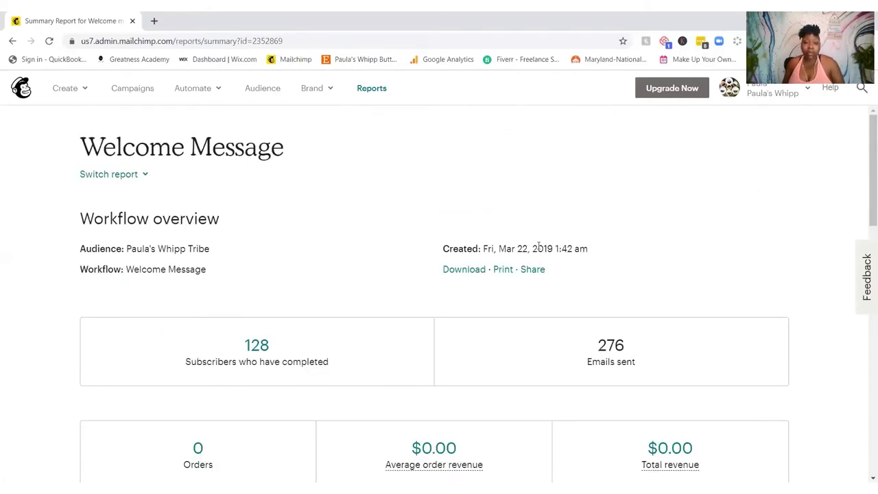
pyautogui.scroll(-3, 315, 216)
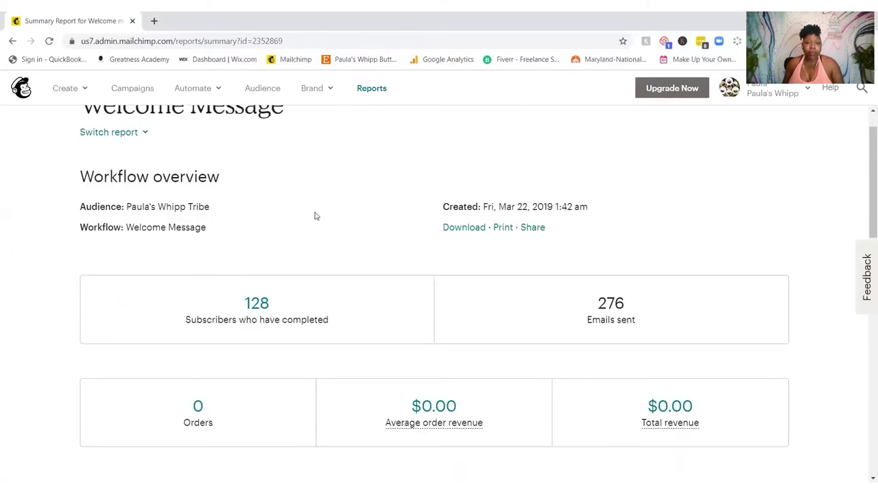
pyautogui.scroll(3, 424, 227)
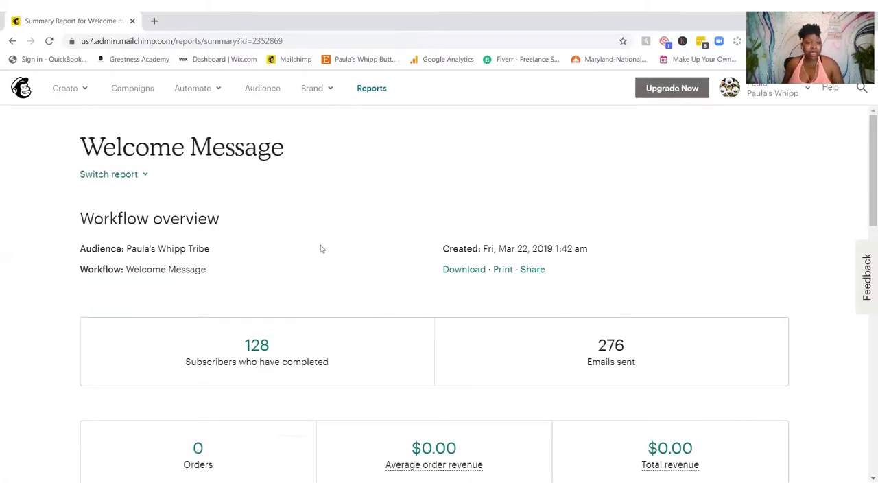
pyautogui.scroll(-2, 319, 248)
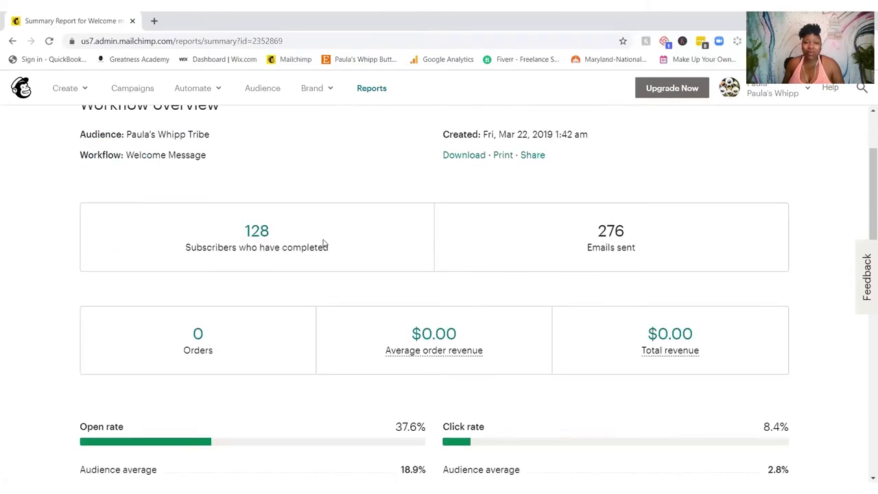
pyautogui.scroll(-1, 325, 244)
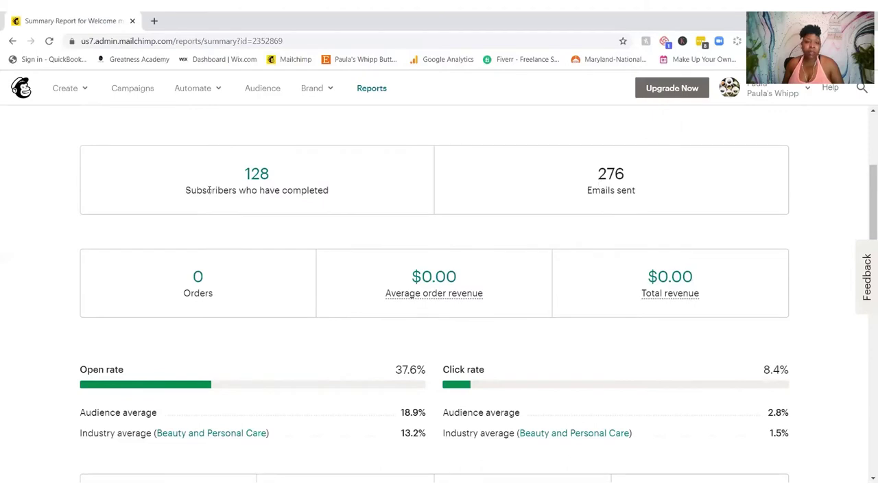
pyautogui.scroll(-2, 310, 214)
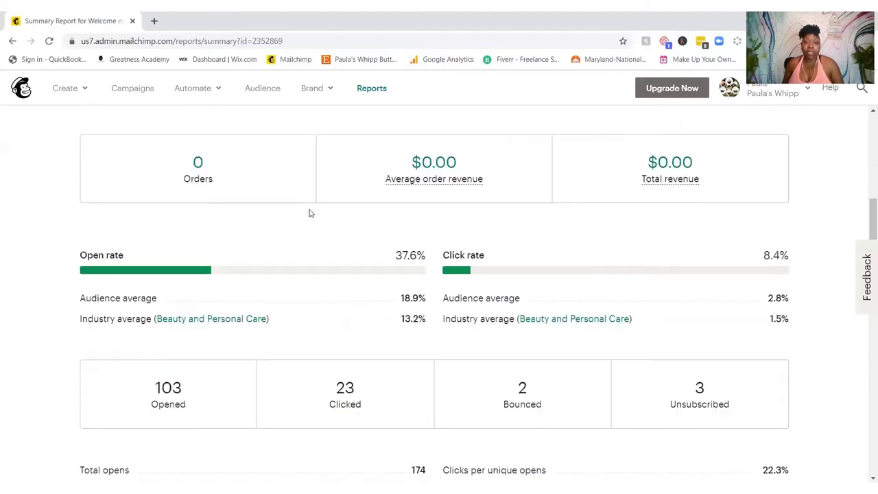
pyautogui.scroll(-2, 309, 214)
pyautogui.scroll(2, 310, 213)
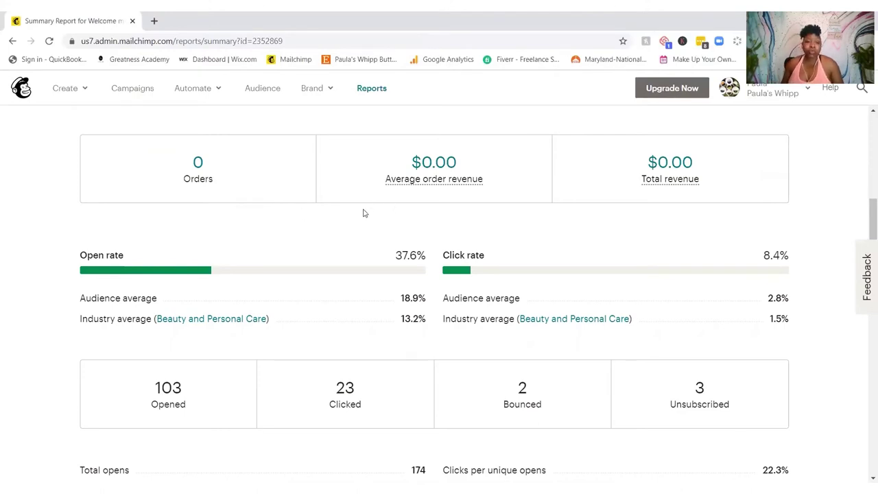
# Step: Scroll past Total opens (174) and Abuse reports until the Monthly performance chart is fully visible
pyautogui.scroll(-2, 363, 214)
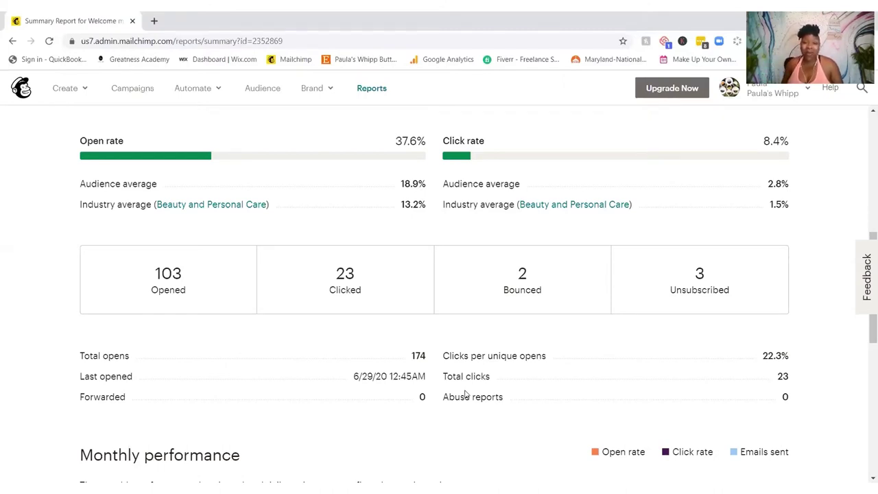
pyautogui.scroll(-3, 588, 349)
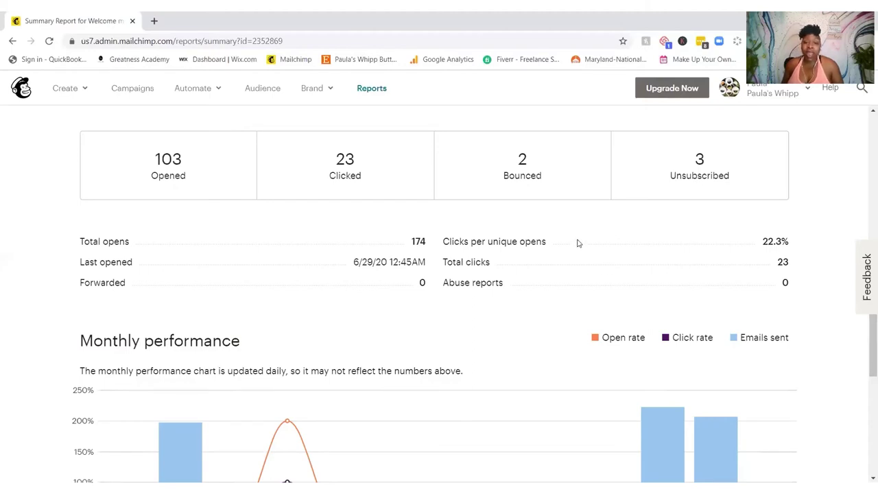
pyautogui.scroll(-3, 577, 243)
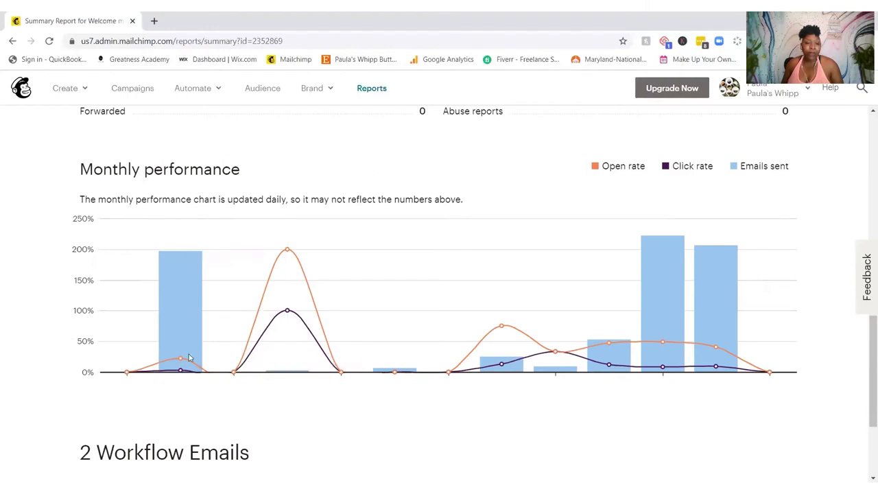
pyautogui.moveTo(183, 355)
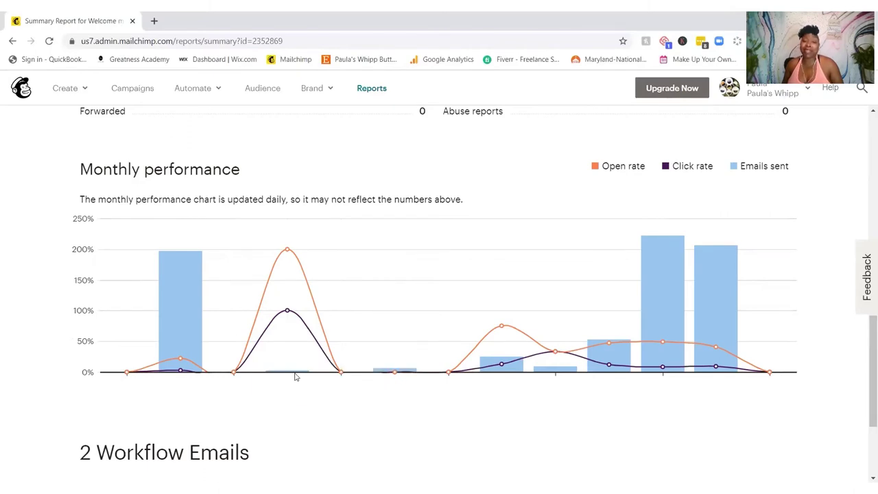
pyautogui.moveTo(291, 372)
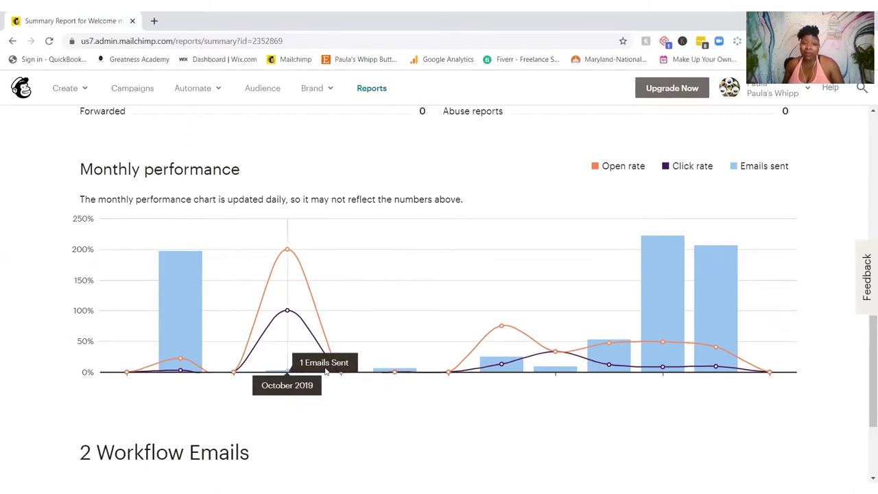
pyautogui.moveTo(388, 375)
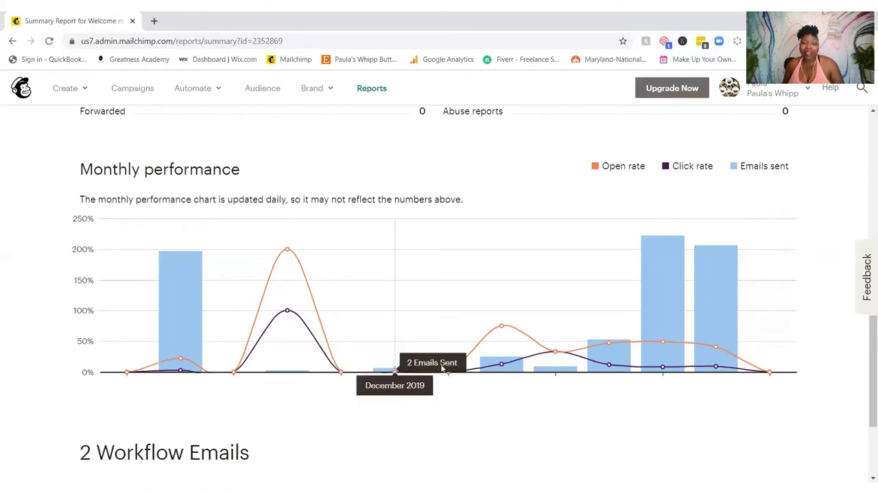
pyautogui.moveTo(454, 372)
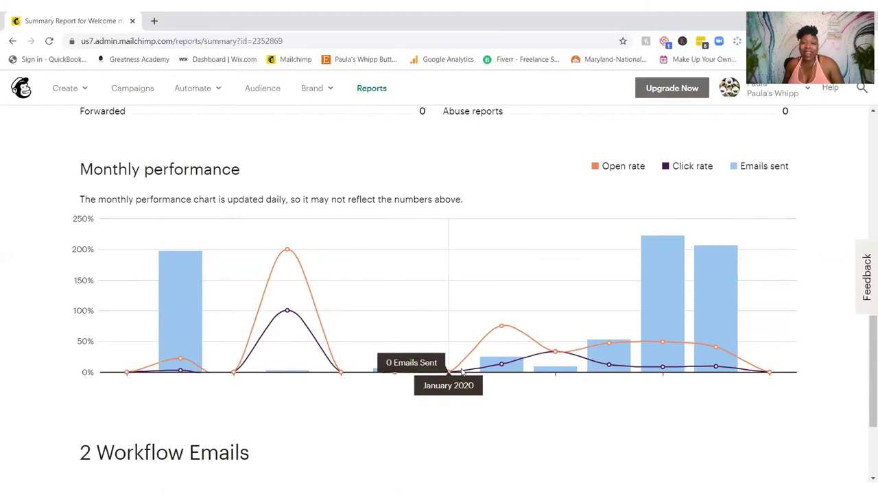
pyautogui.moveTo(492, 368)
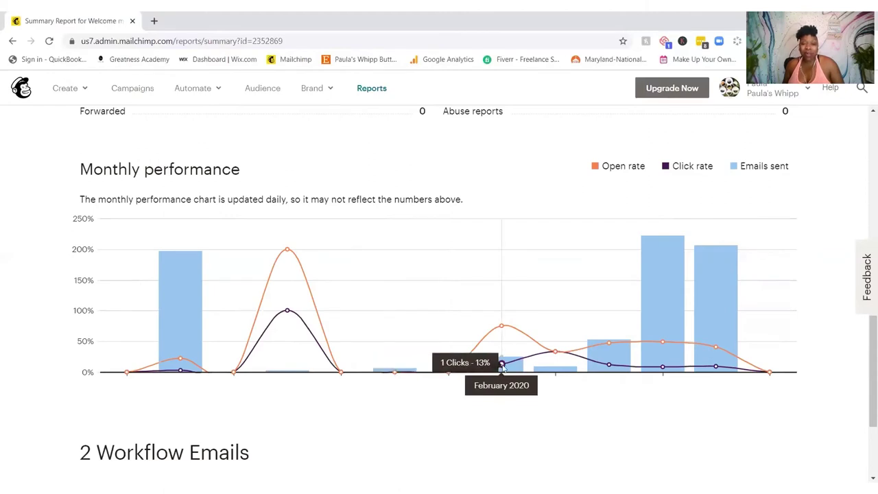
pyautogui.moveTo(555, 371)
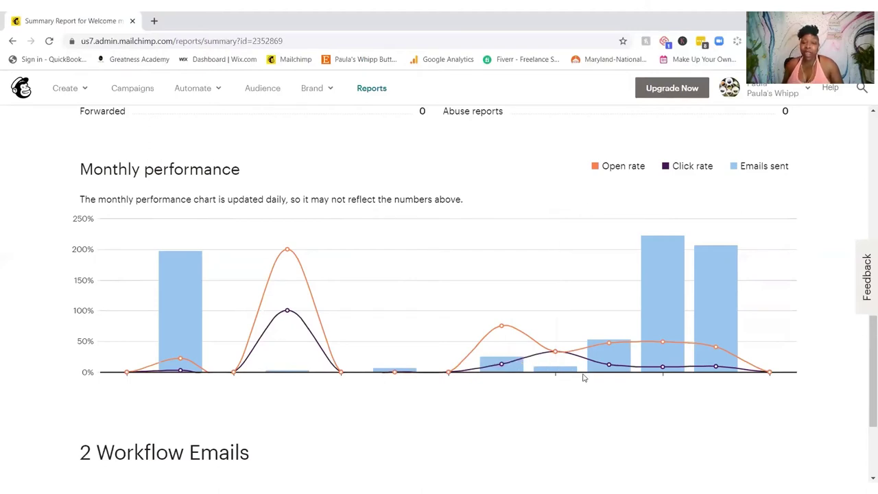
pyautogui.moveTo(609, 368)
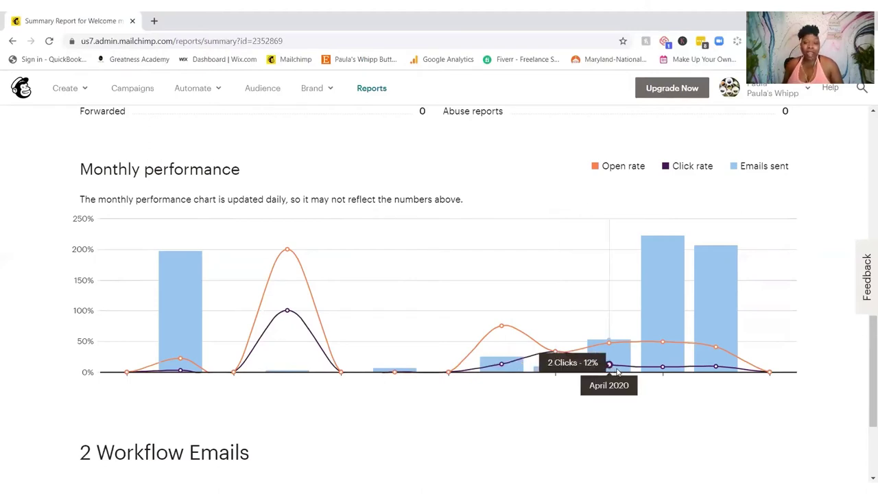
pyautogui.moveTo(653, 369)
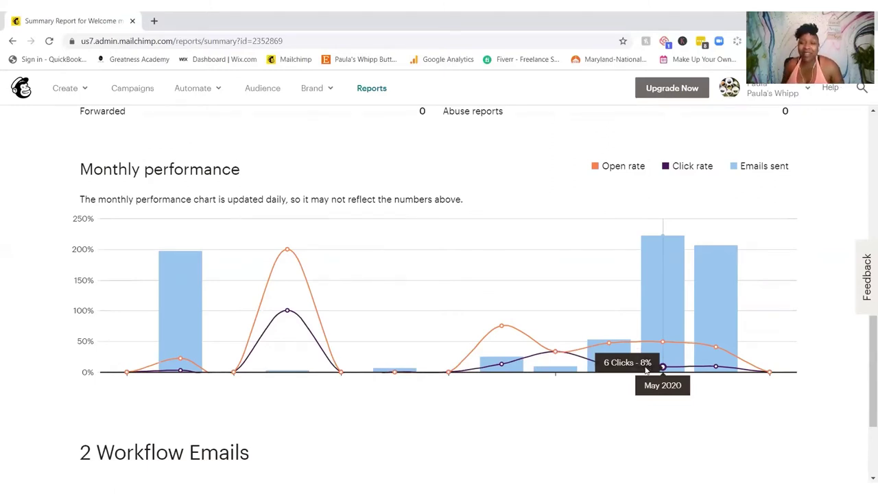
pyautogui.moveTo(716, 370)
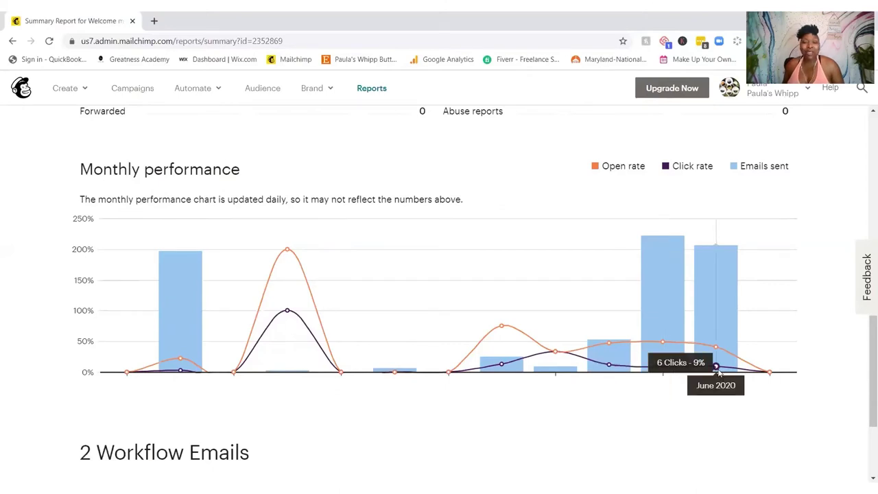
# Step: Check the opens and clicks of both workflow emails, then scroll back to the report's top
pyautogui.scroll(-3, 619, 424)
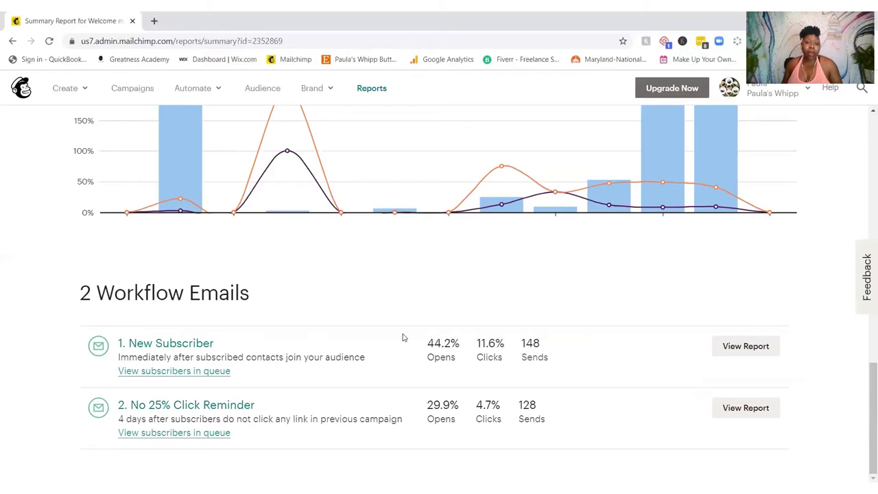
pyautogui.moveTo(429, 355)
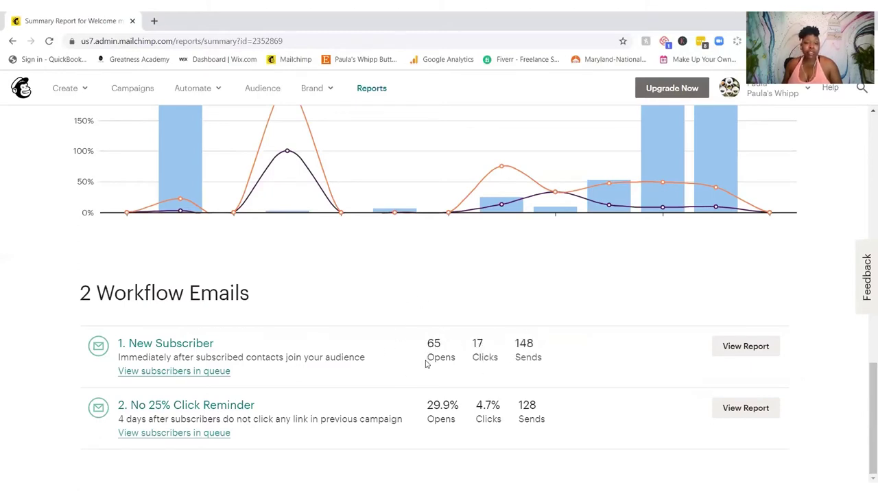
pyautogui.moveTo(434, 407)
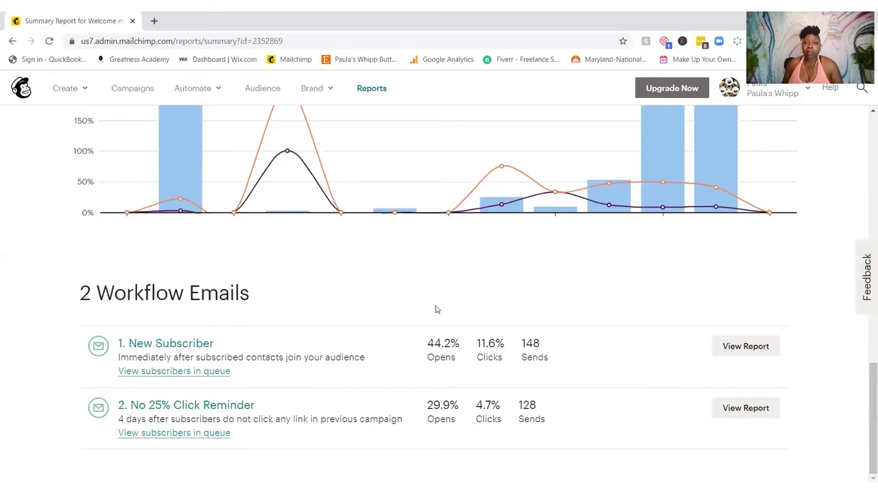
pyautogui.scroll(1, 435, 309)
pyautogui.scroll(10, 436, 308)
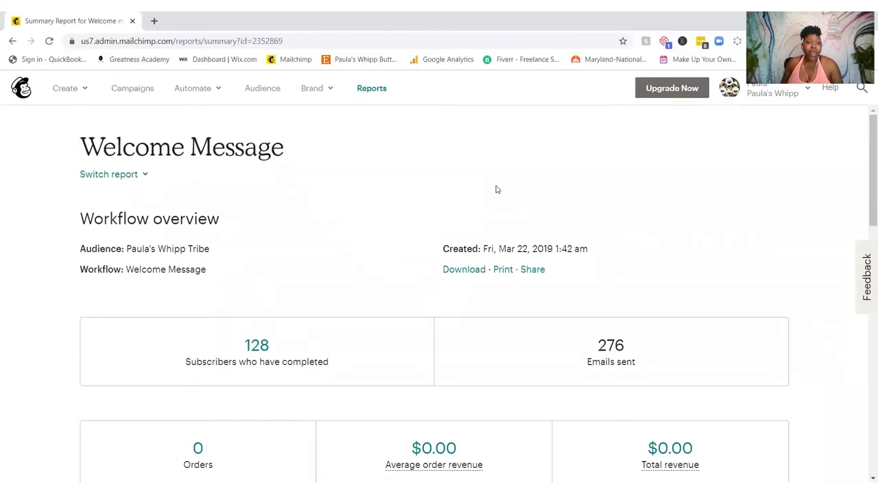
# Step: Look at the other automation reports under Switch report, then return to the Campaigns automations list
pyautogui.click(124, 174)
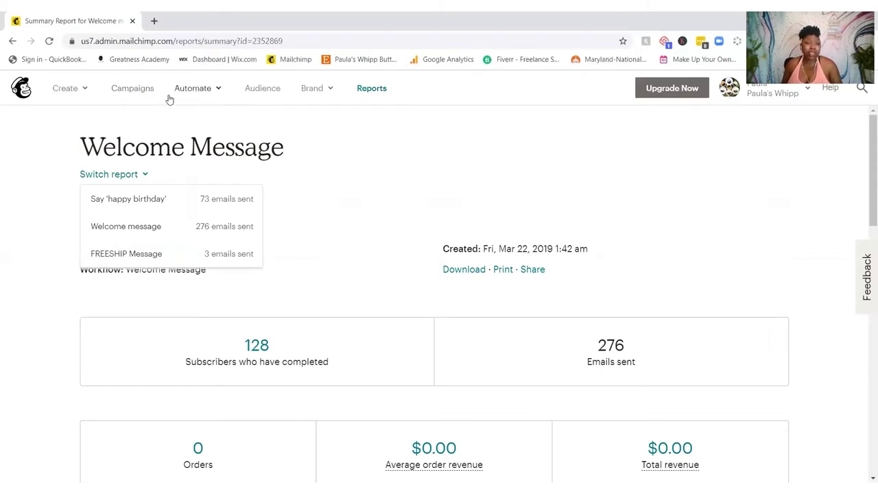
pyautogui.click(13, 41)
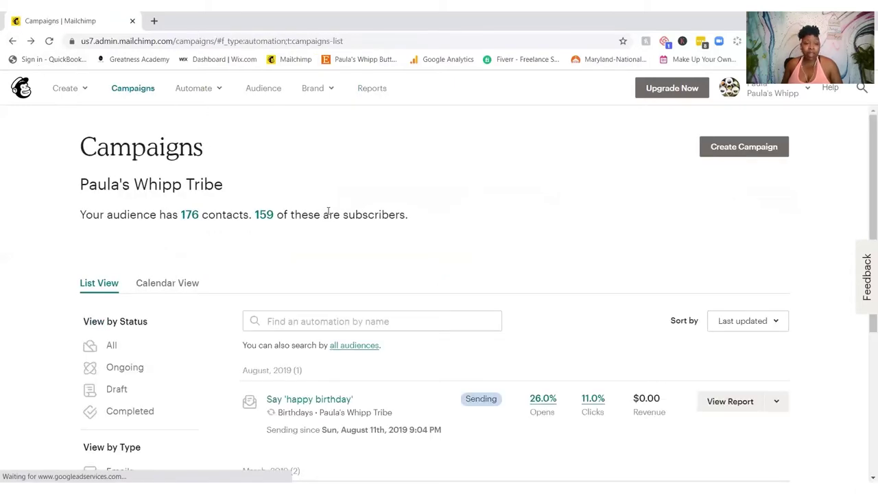
# Step: Open the Say 'happy birthday' automation from the Campaigns list
pyautogui.click(779, 398)
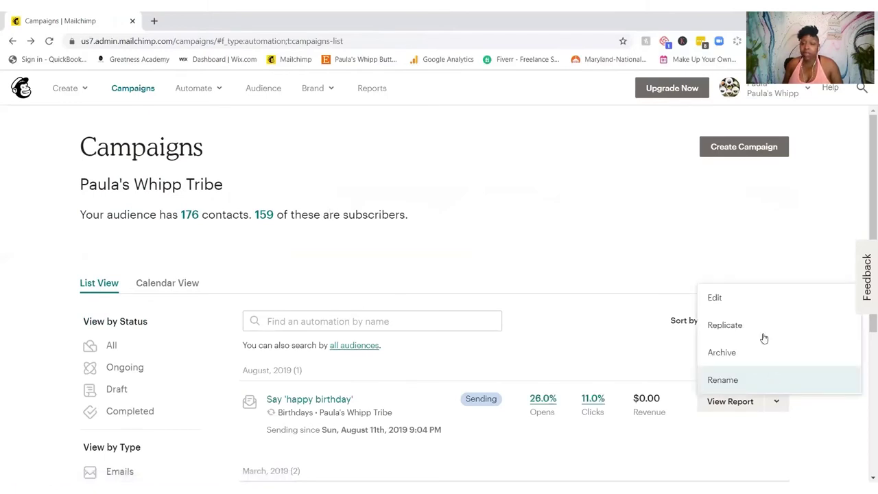
pyautogui.click(715, 297)
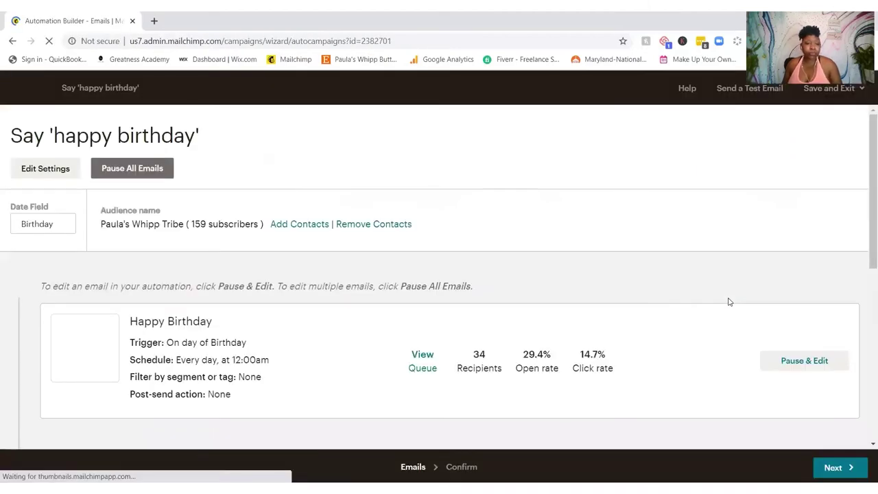
pyautogui.scroll(-1, 730, 295)
pyautogui.scroll(-3, 730, 295)
pyautogui.scroll(5, 731, 296)
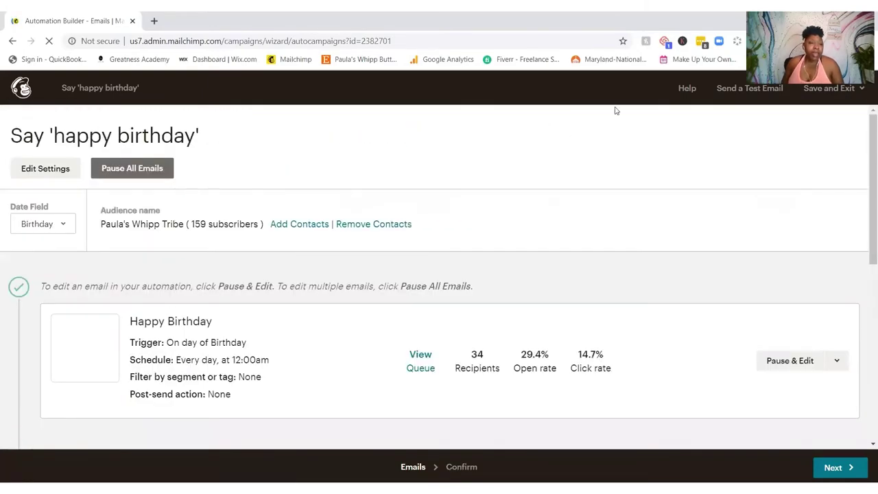
# Step: Check the Date Field choices, then bring up the Happy Birthday email's extra options
pyautogui.click(63, 228)
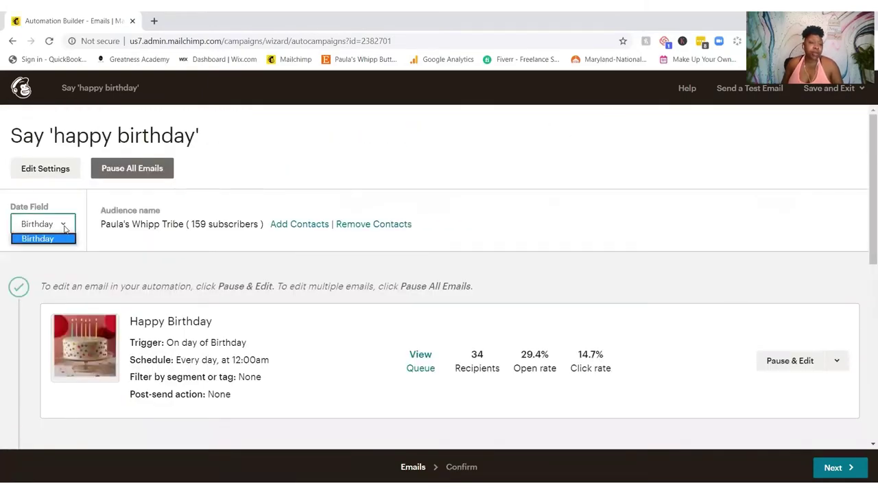
pyautogui.click(288, 157)
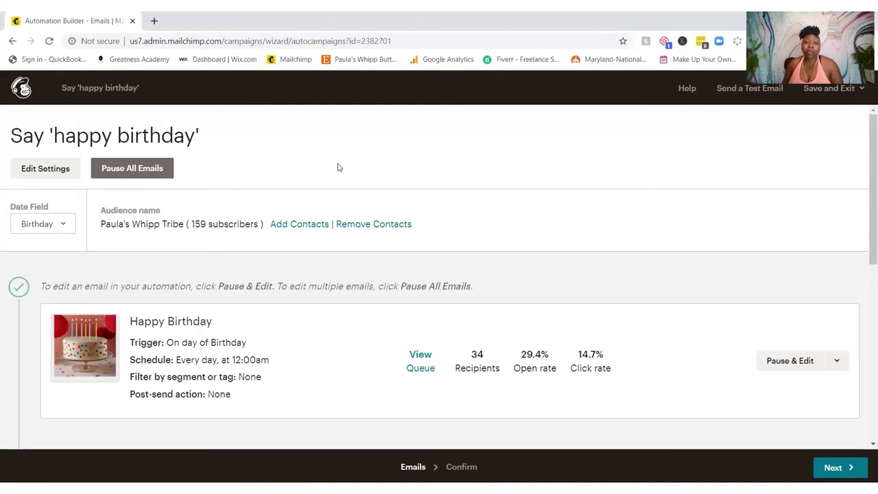
pyautogui.click(838, 361)
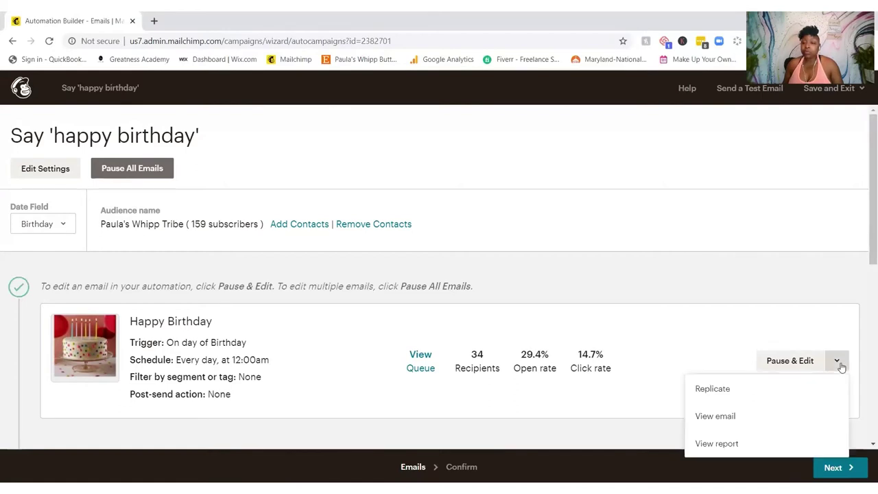
# Step: Preview the Happy Birthday email in the mobile layout, scrolling from the cake image to the footer
pyautogui.click(717, 417)
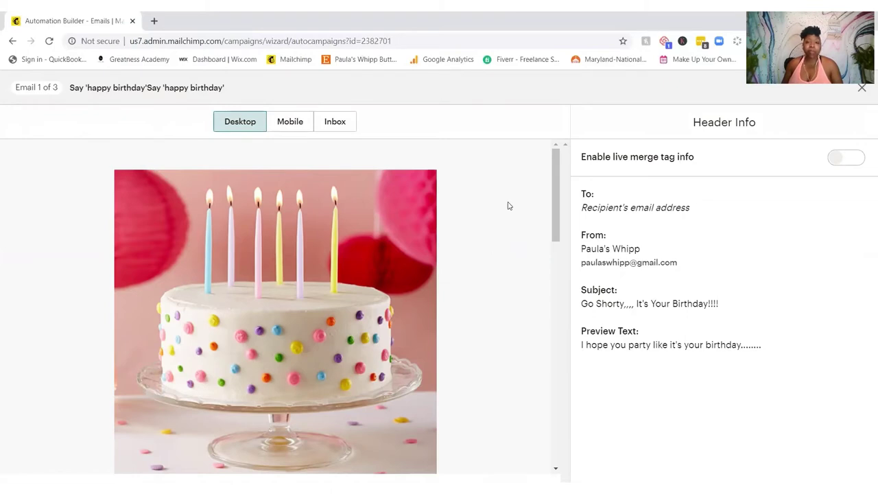
pyautogui.click(287, 124)
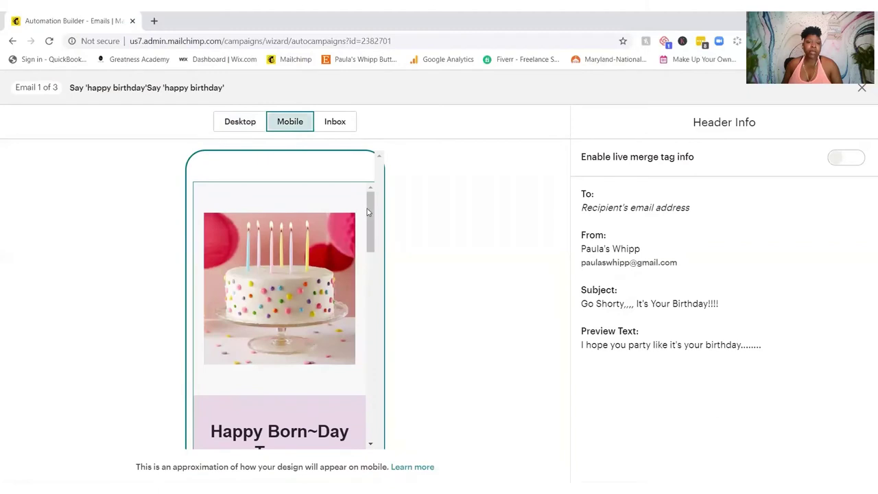
pyautogui.moveTo(370, 206); pyautogui.dragTo(370, 239)
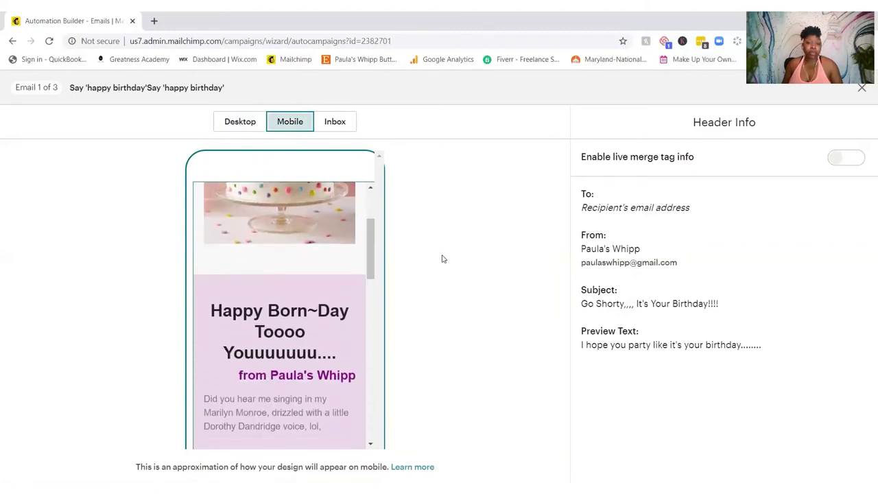
pyautogui.scroll(-3, 365, 271)
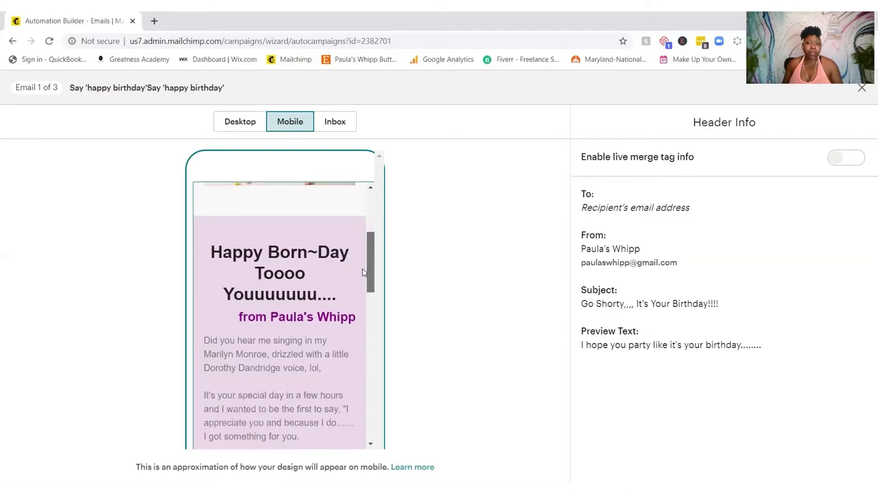
pyautogui.scroll(-10, 360, 278)
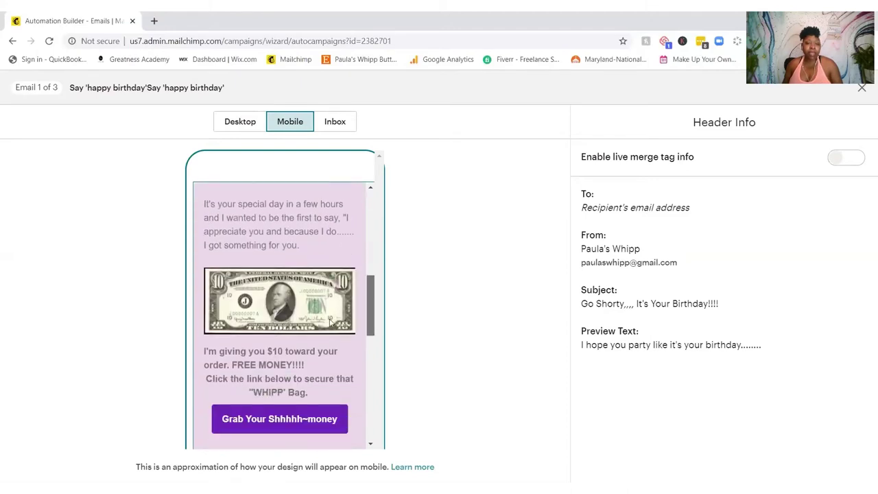
pyautogui.scroll(-5, 336, 316)
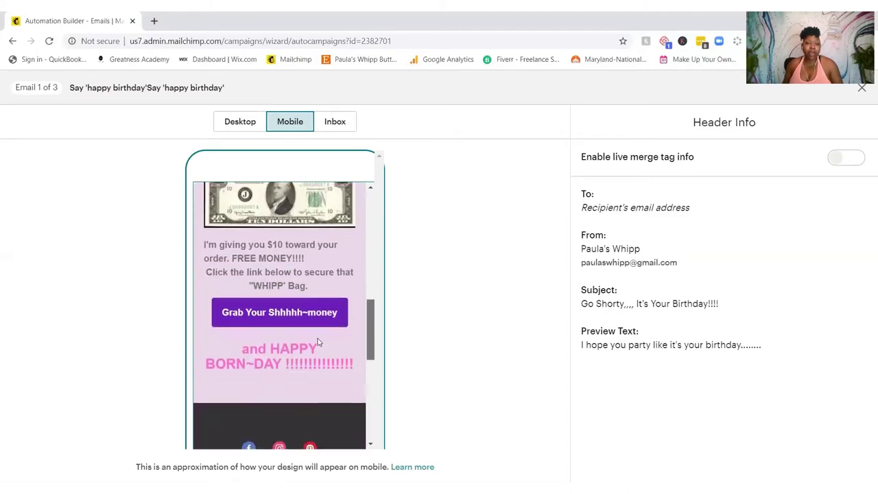
pyautogui.scroll(-11, 317, 341)
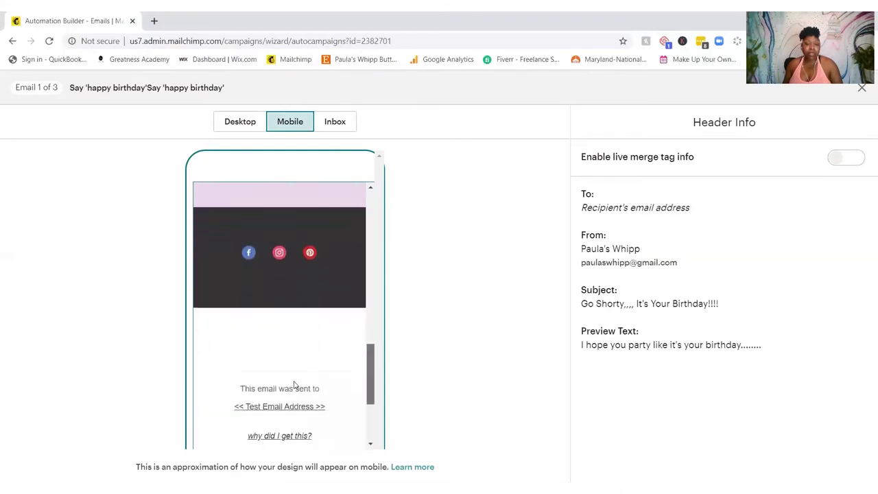
pyautogui.scroll(10, 285, 402)
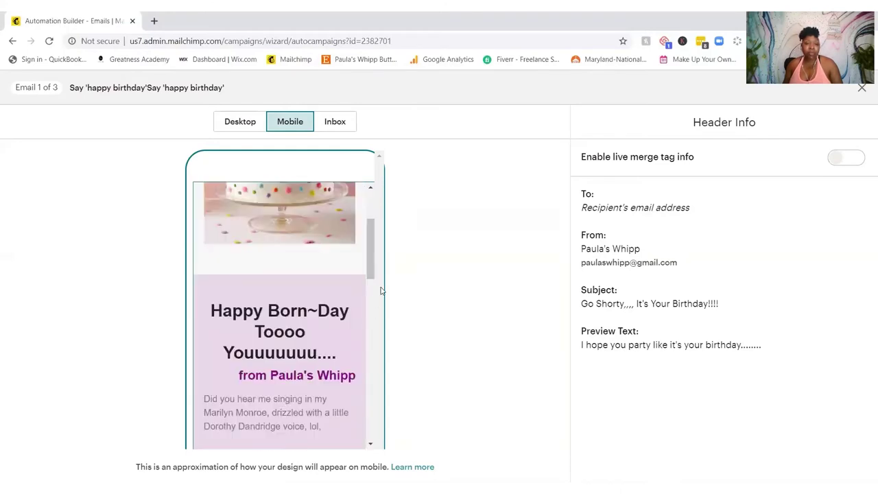
pyautogui.moveTo(374, 249); pyautogui.dragTo(359, 280)
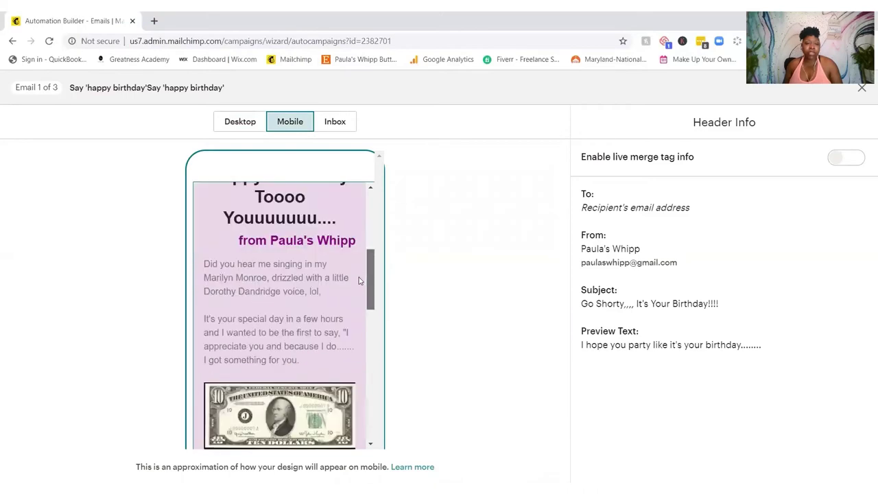
pyautogui.scroll(-10, 329, 346)
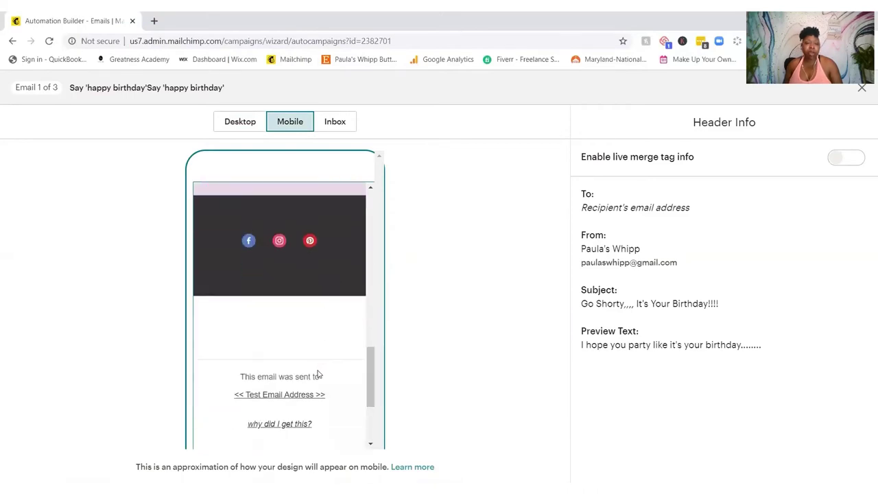
# Step: Check the birthday email's Inbox preview, then go back to Campaigns and open the Create menu
pyautogui.click(332, 123)
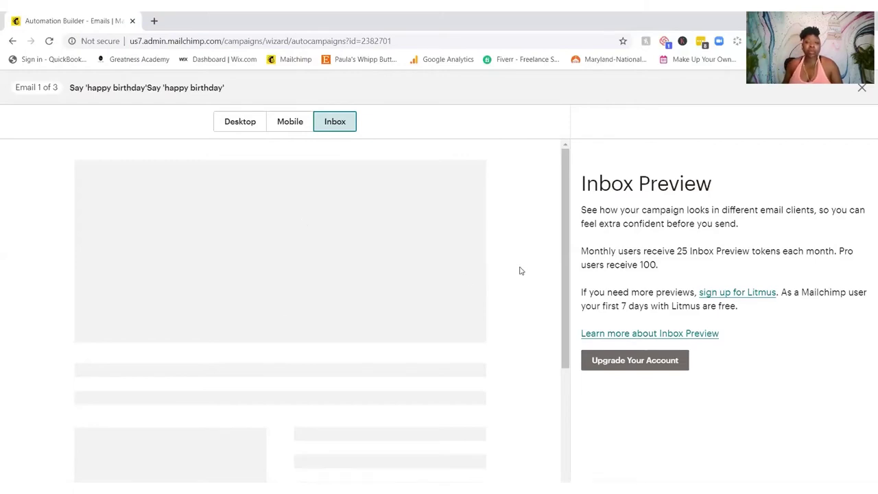
pyautogui.scroll(-4, 525, 262)
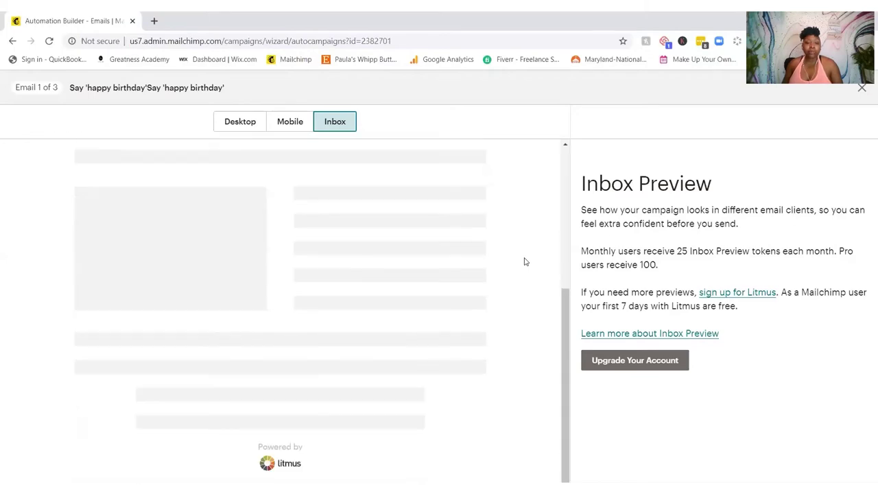
pyautogui.scroll(5, 525, 261)
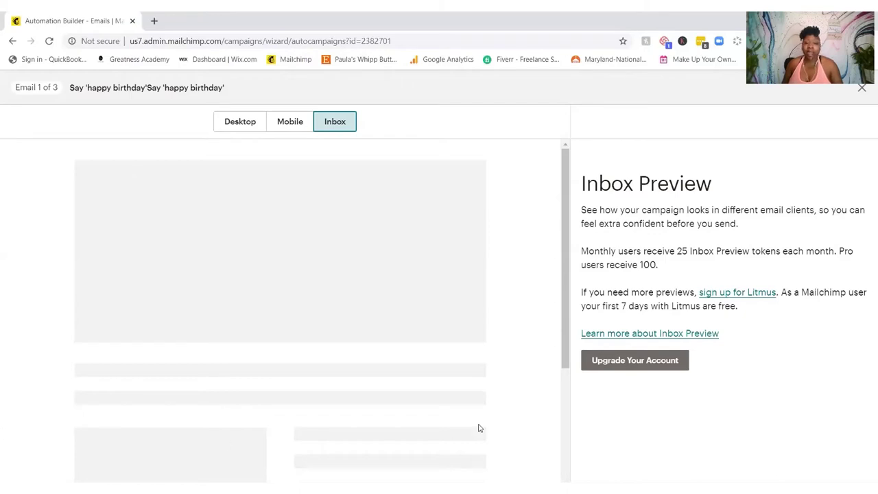
pyautogui.click(284, 123)
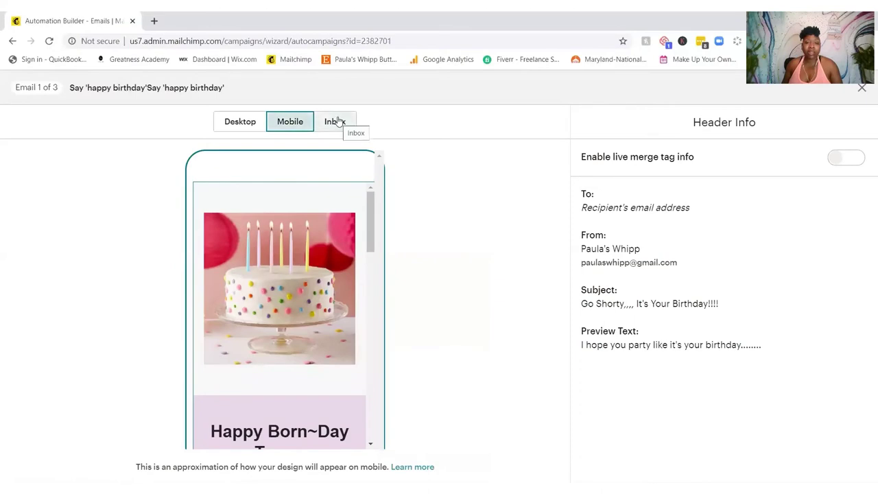
pyautogui.click(336, 121)
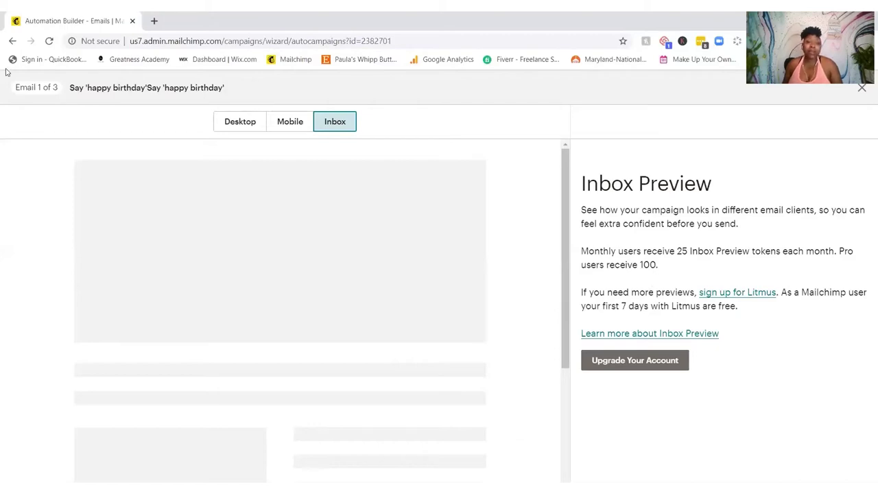
pyautogui.click(9, 44)
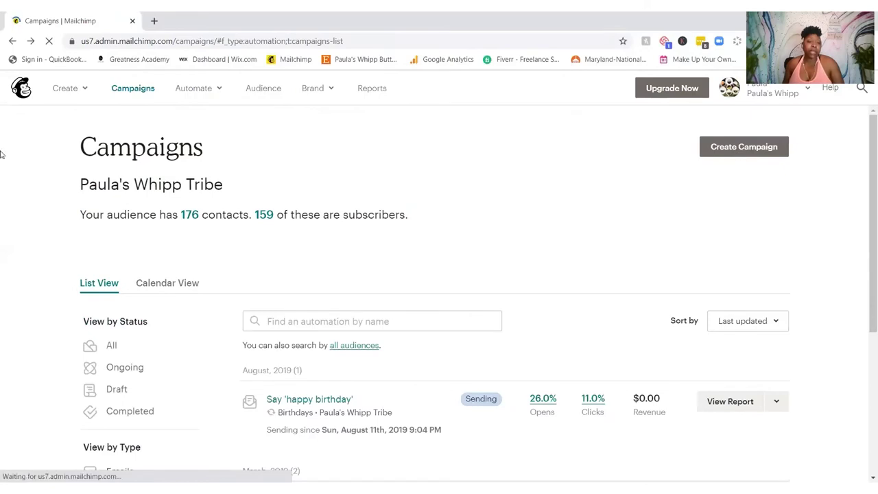
pyautogui.click(65, 91)
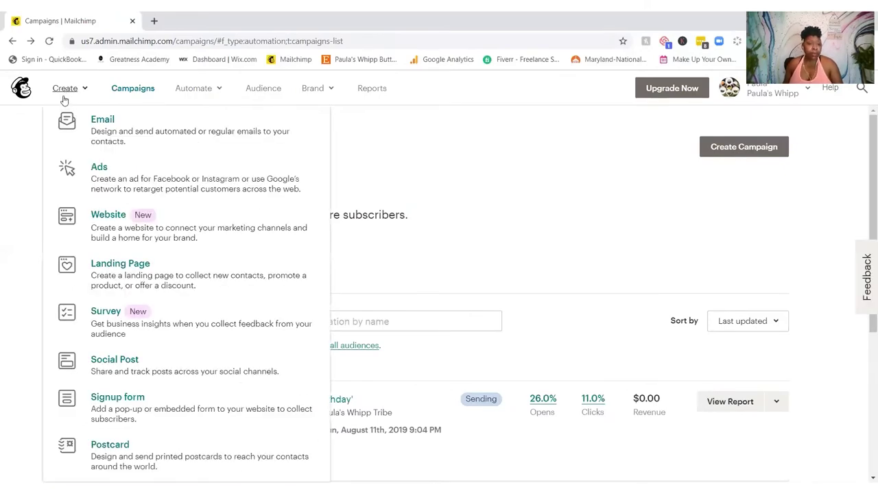
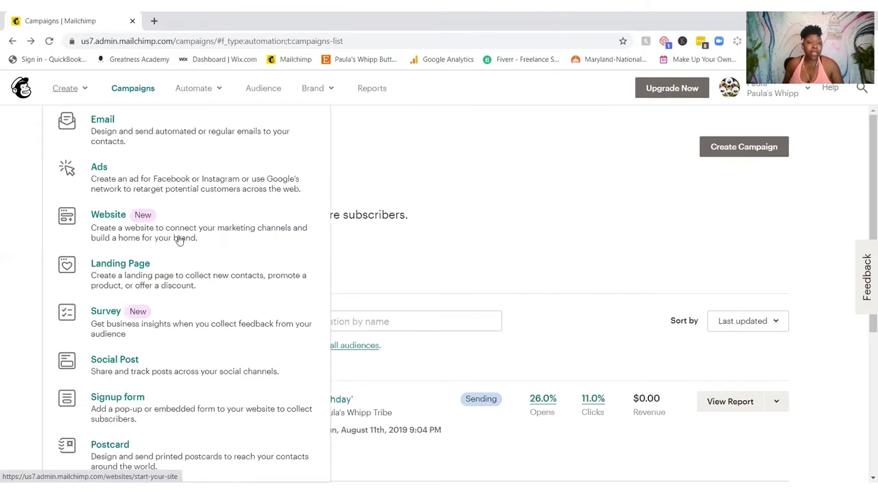
# Step: Start a new signup form from the Create menu
pyautogui.click(120, 423)
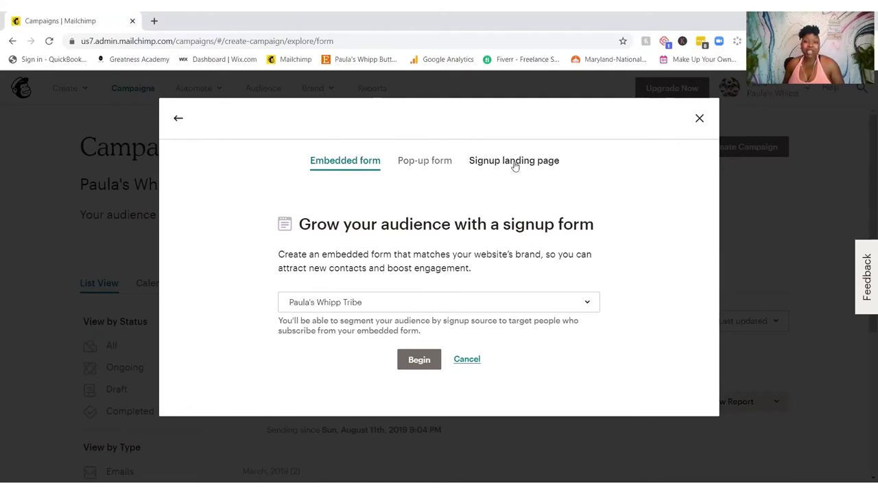
# Step: Keep the existing audience and switch the form type to Signup landing page
pyautogui.click(449, 304)
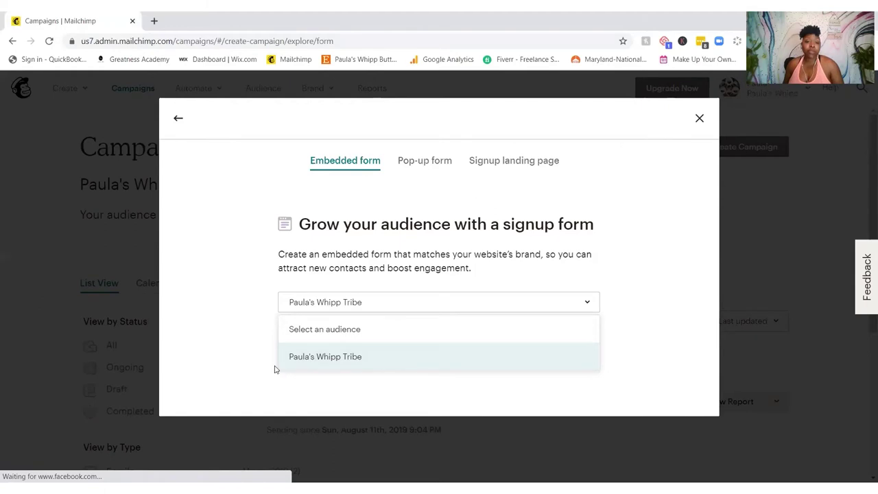
pyautogui.click(374, 358)
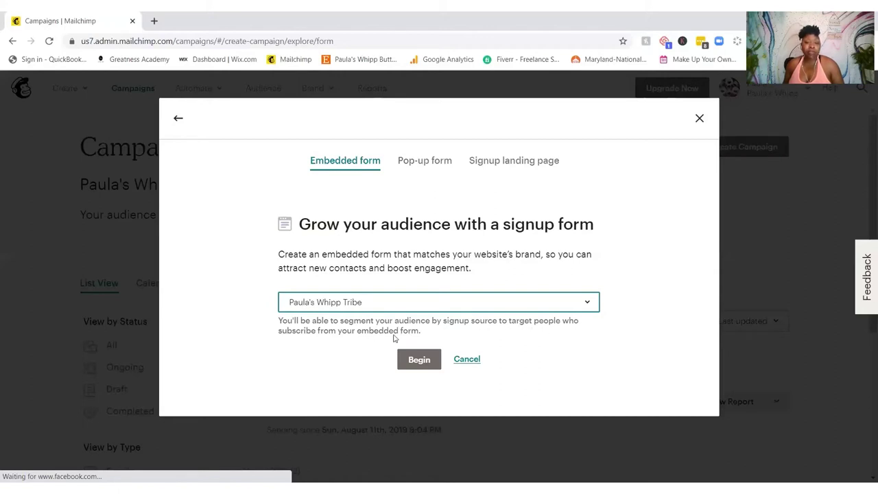
pyautogui.click(504, 161)
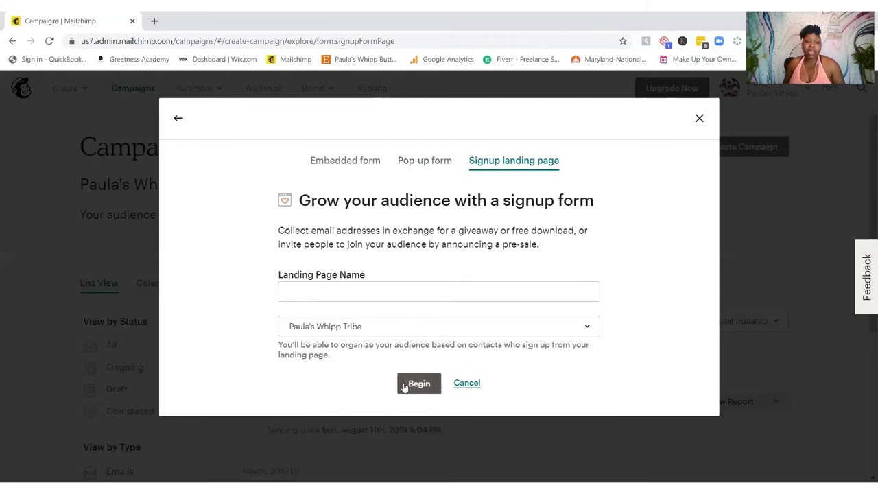
# Step: Name the landing page '10% Discount' and begin building it
pyautogui.click(434, 286)
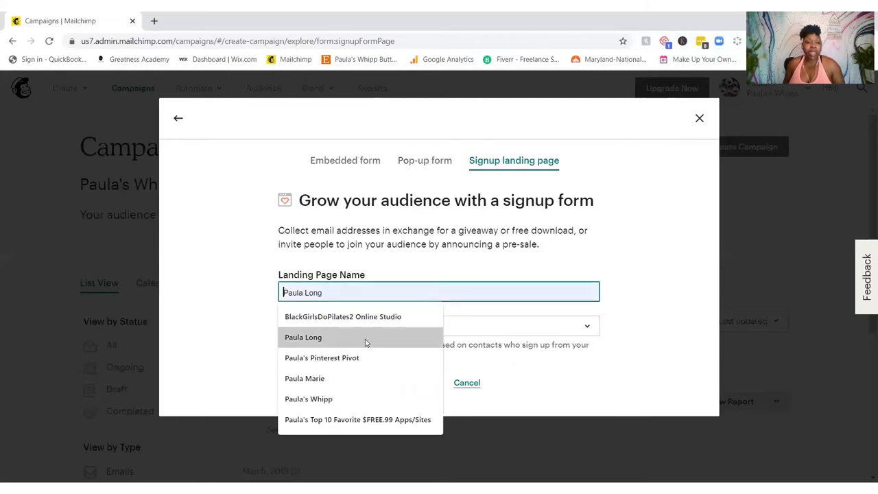
pyautogui.write('1')
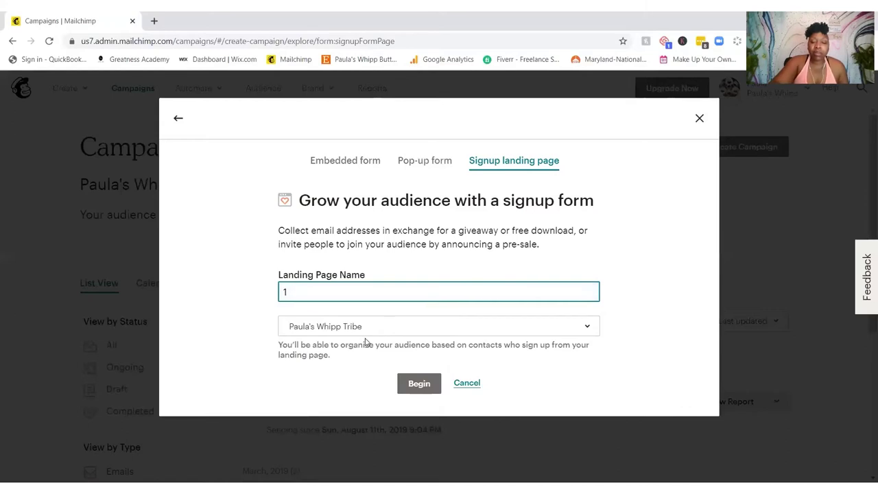
pyautogui.write('0% D')
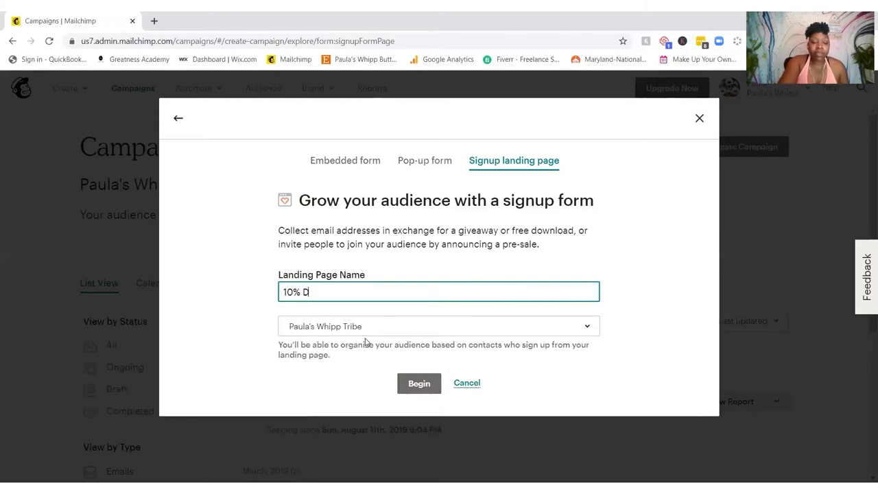
pyautogui.write('iscount')
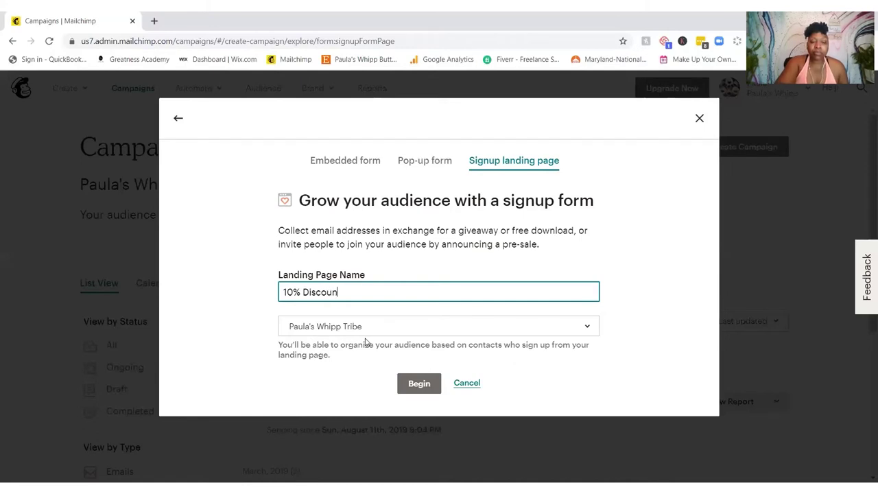
pyautogui.click(408, 386)
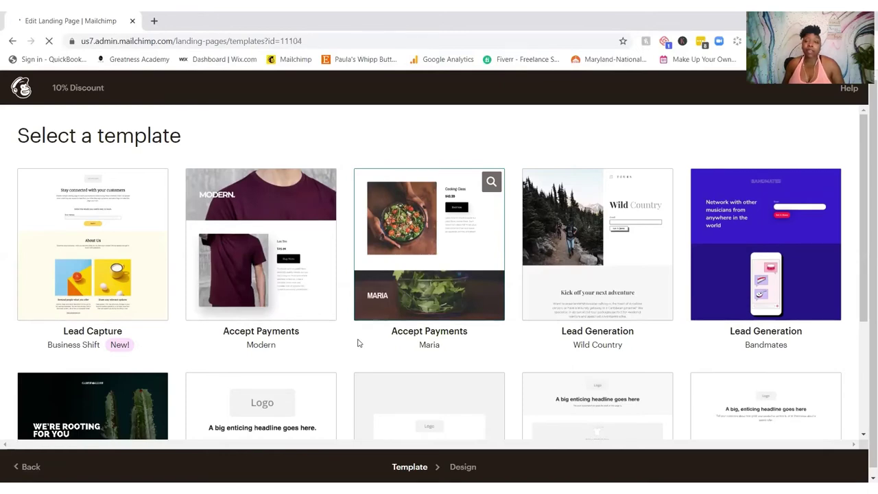
# Step: Select the Grow Your List template for the 10% Discount landing page
pyautogui.scroll(-3, 351, 341)
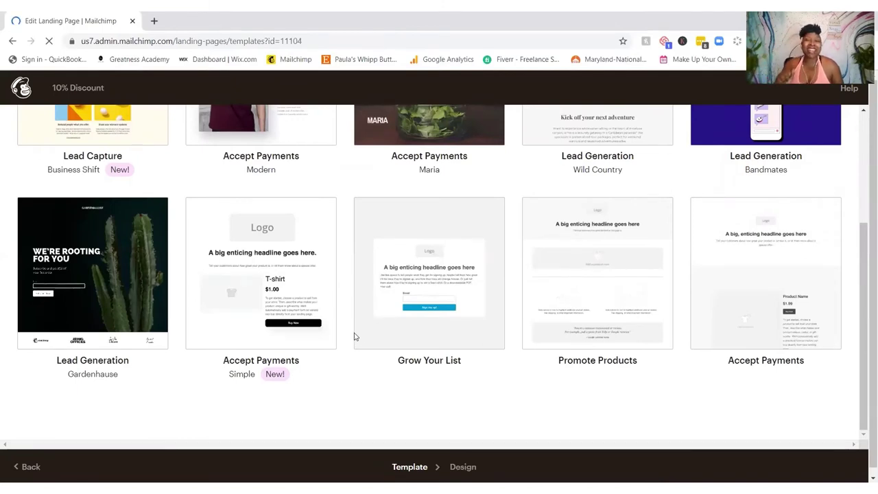
pyautogui.moveTo(354, 336)
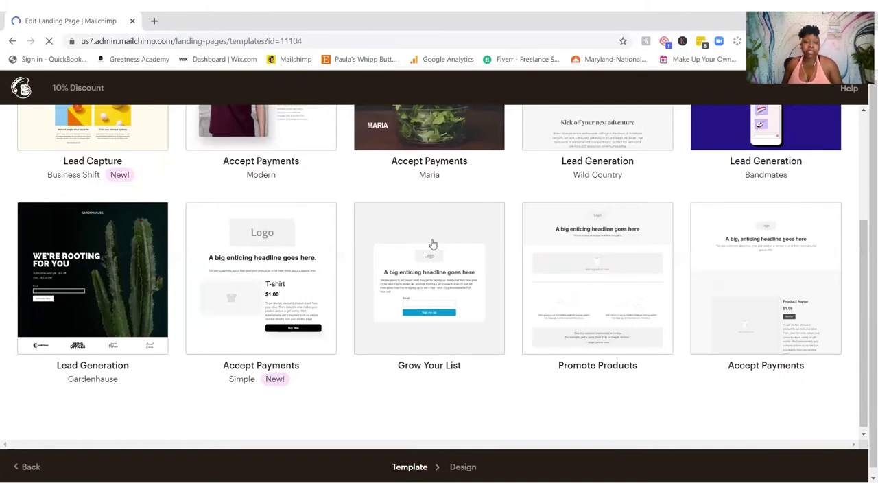
pyautogui.moveTo(429, 245)
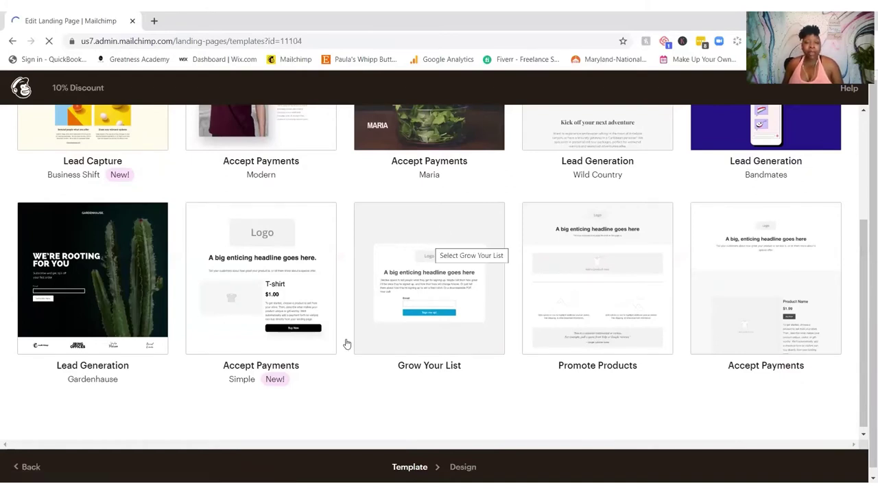
pyautogui.click(473, 255)
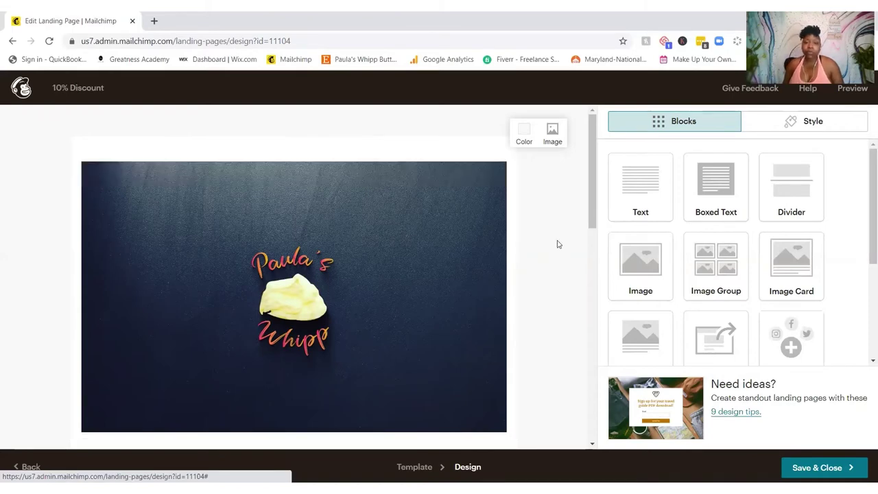
pyautogui.scroll(-3, 557, 242)
pyautogui.scroll(-2, 559, 244)
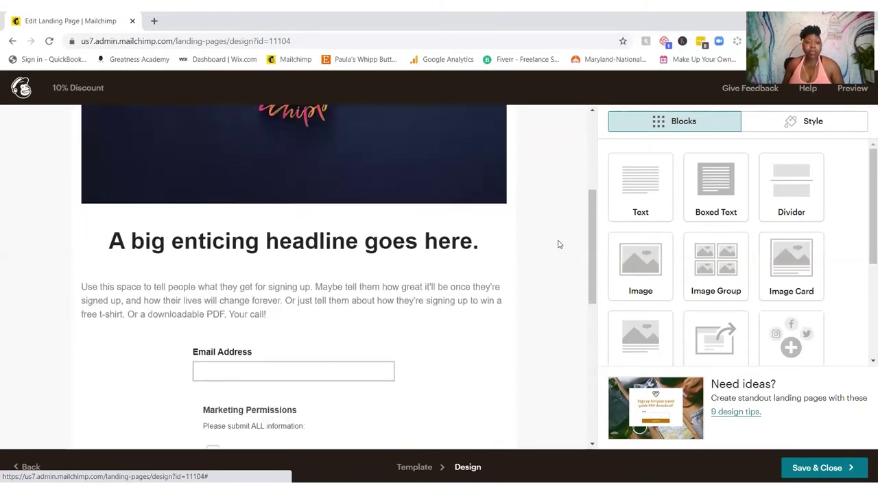
pyautogui.scroll(-1, 558, 244)
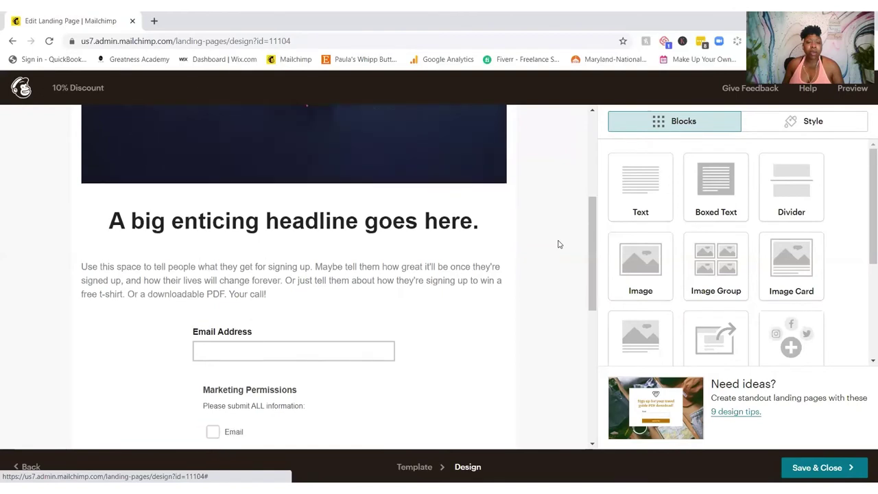
pyautogui.scroll(-2, 559, 244)
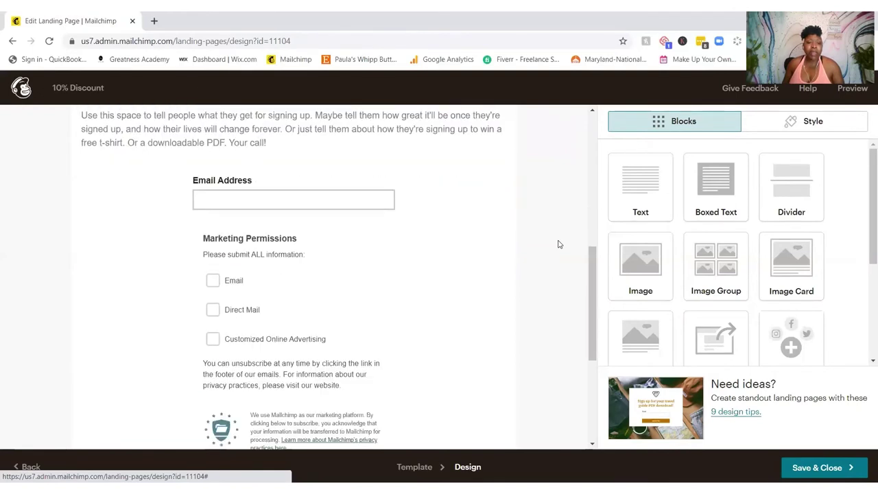
pyautogui.scroll(-1, 559, 244)
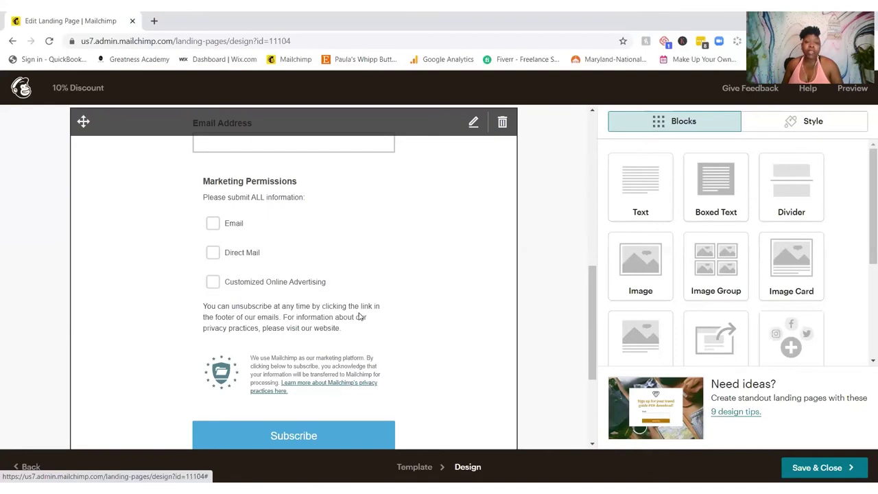
pyautogui.scroll(-3, 359, 315)
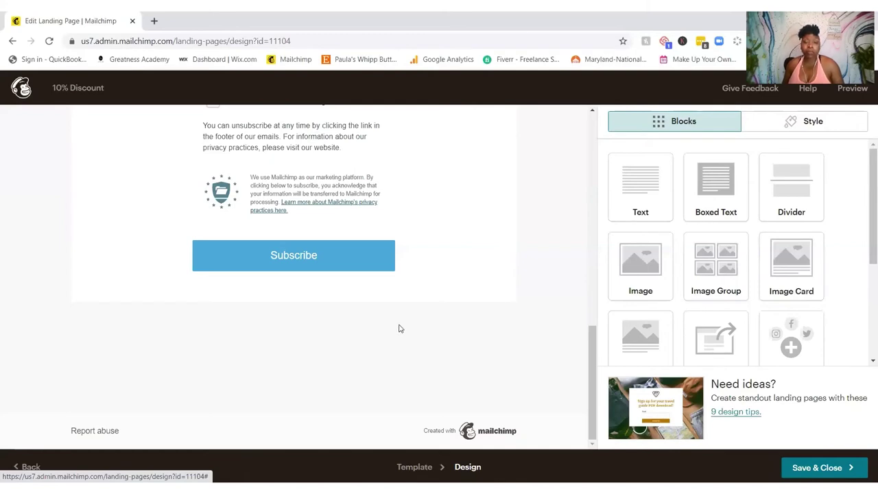
pyautogui.scroll(3, 400, 328)
pyautogui.scroll(3, 400, 328)
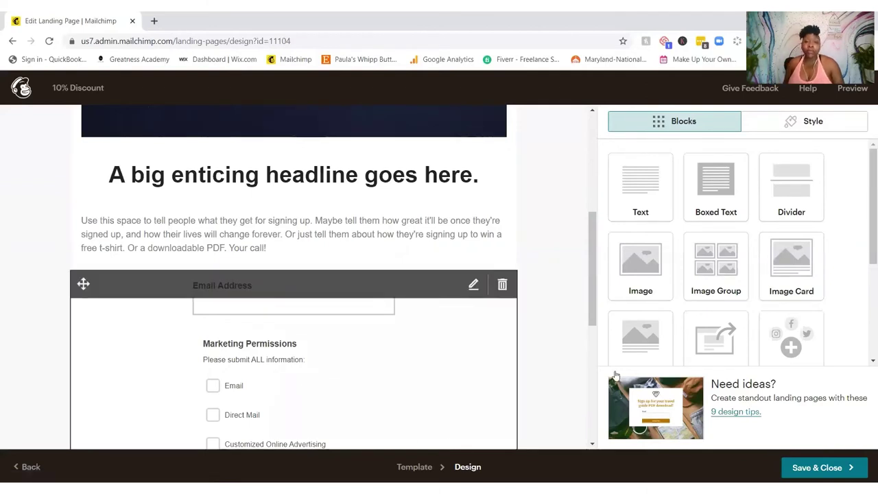
pyautogui.scroll(4, 557, 336)
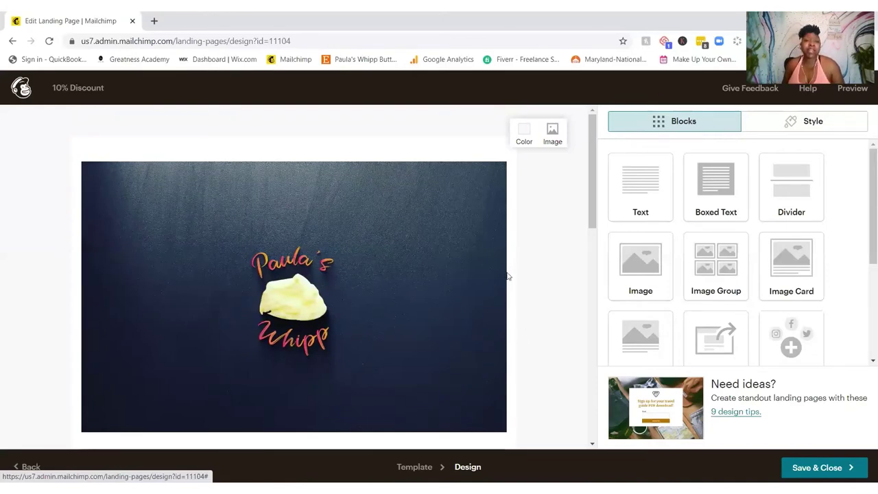
# Step: Shrink the header logo to about 25% display size and start replacing the image
pyautogui.moveTo(458, 309)
pyautogui.click(394, 289)
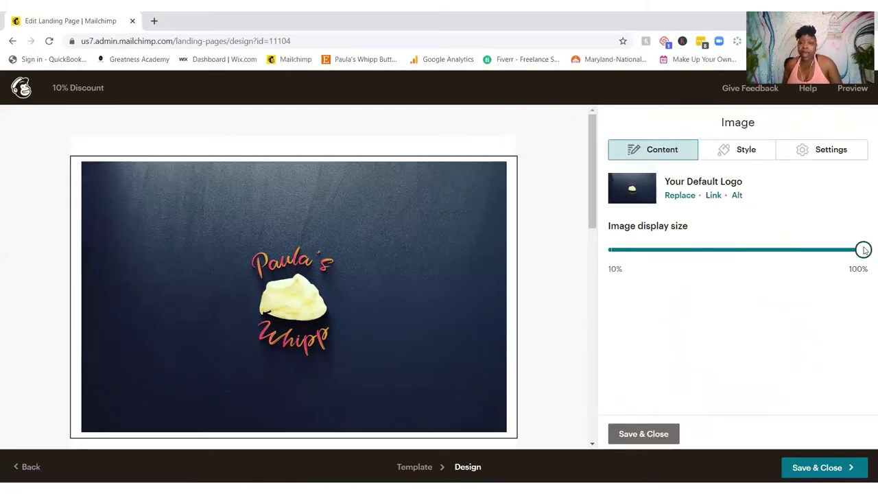
pyautogui.moveTo(865, 251)
pyautogui.mouseDown()
pyautogui.moveTo(702, 251)
pyautogui.moveTo(663, 261)
pyautogui.moveTo(864, 243)
pyautogui.mouseUp()
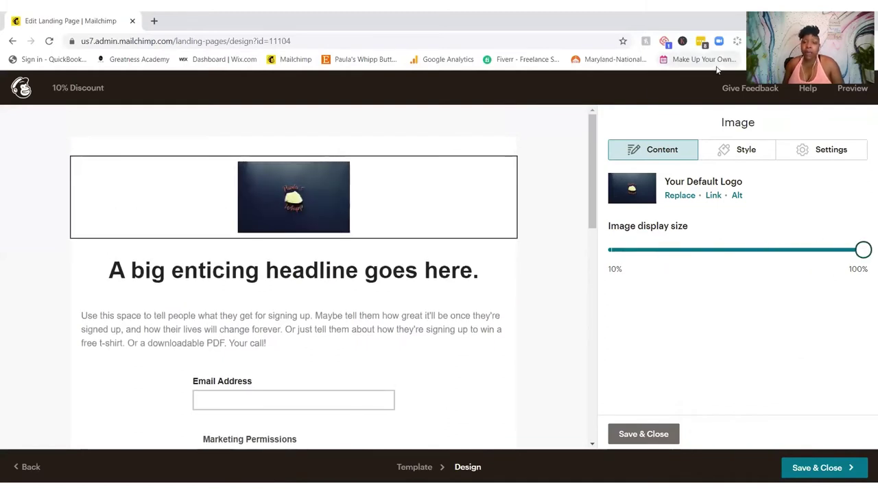
pyautogui.click(675, 195)
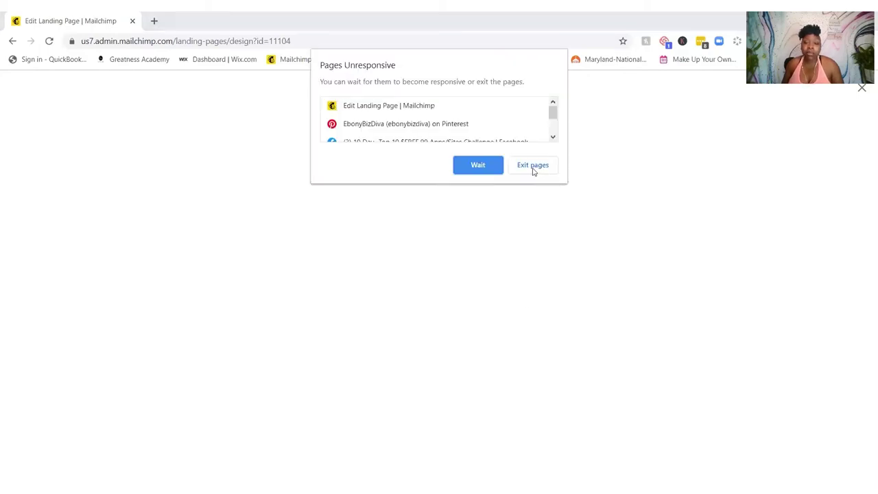
# Step: Wait out the Pages Unresponsive warning until the Content Studio library loads
pyautogui.click(476, 166)
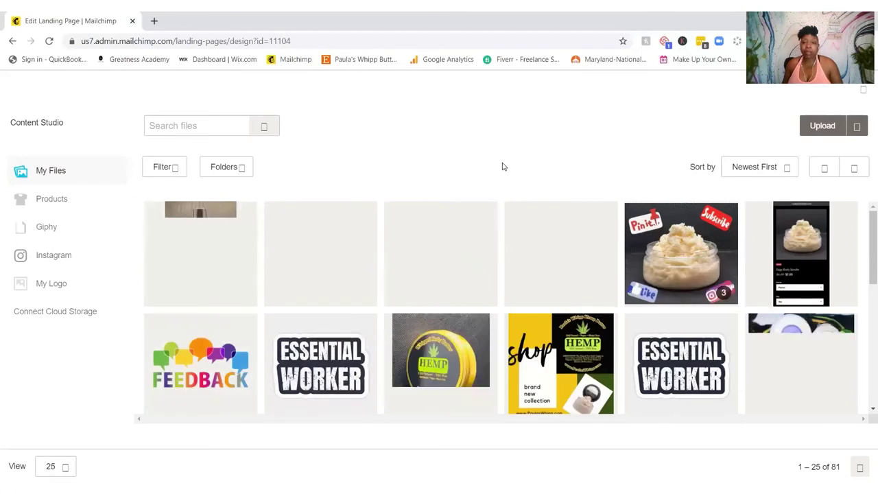
# Step: Insert the What's On Sale image from Content Studio's My Files into the header block
pyautogui.scroll(-2, 458, 235)
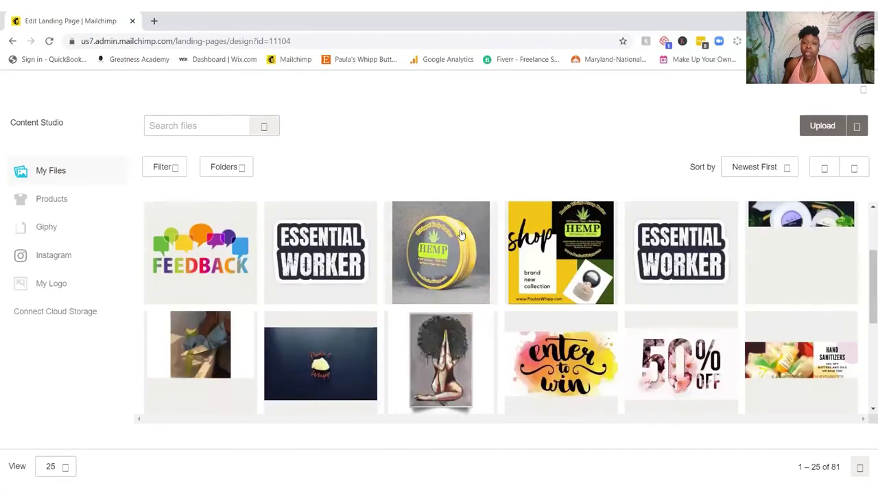
pyautogui.scroll(-1, 461, 236)
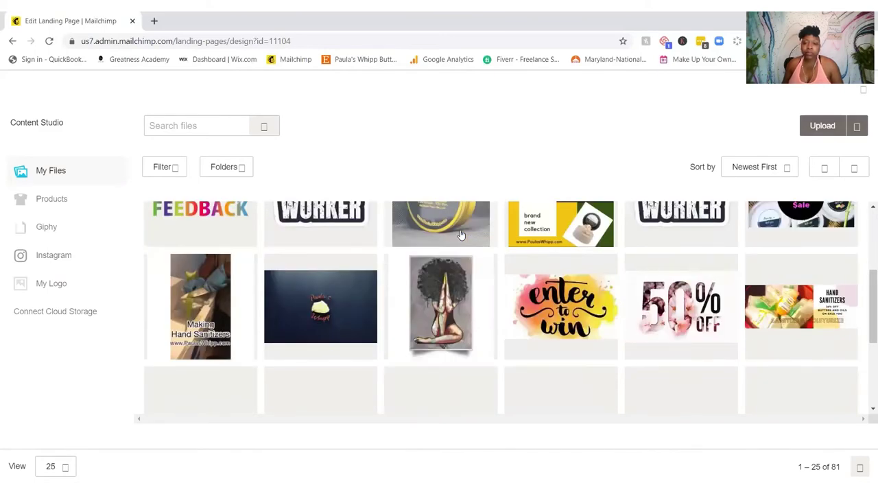
pyautogui.scroll(-1, 461, 235)
pyautogui.scroll(-2, 461, 235)
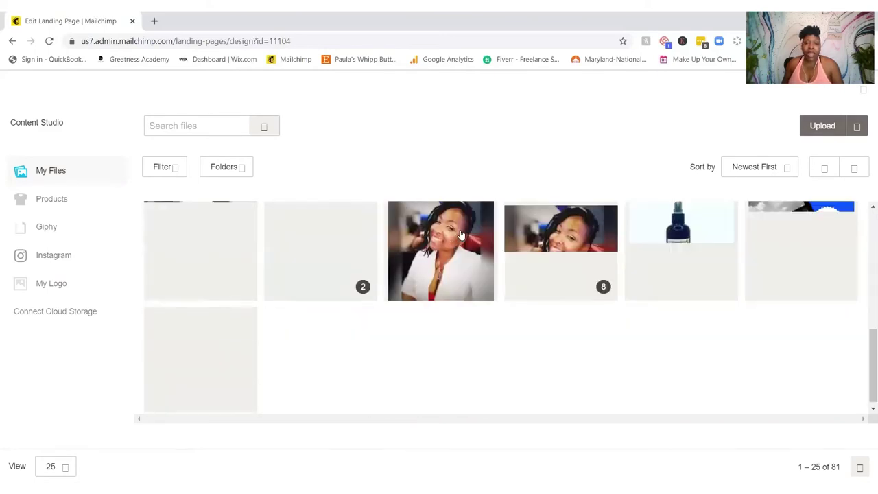
pyautogui.scroll(1, 461, 235)
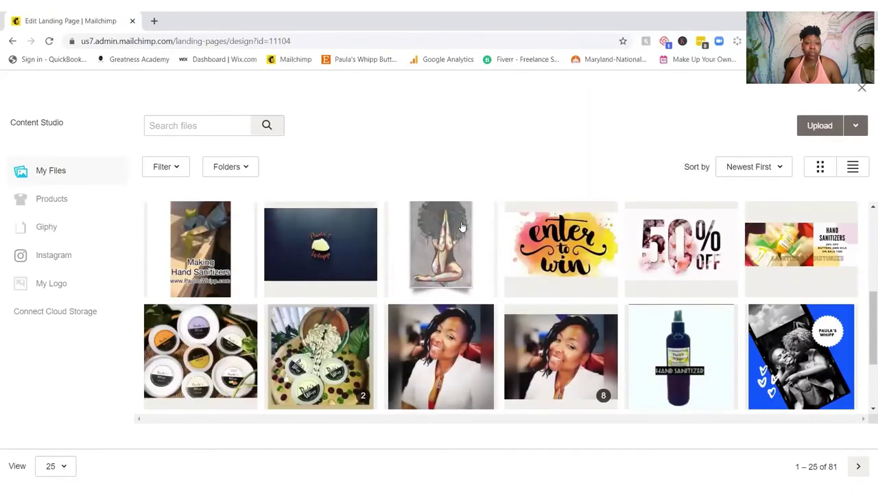
pyautogui.scroll(2, 461, 227)
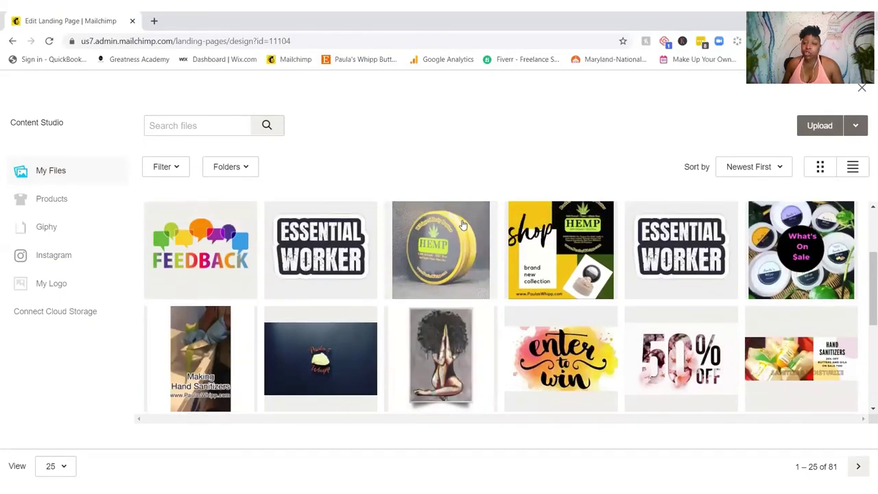
pyautogui.scroll(-1, 463, 226)
pyautogui.scroll(2, 463, 226)
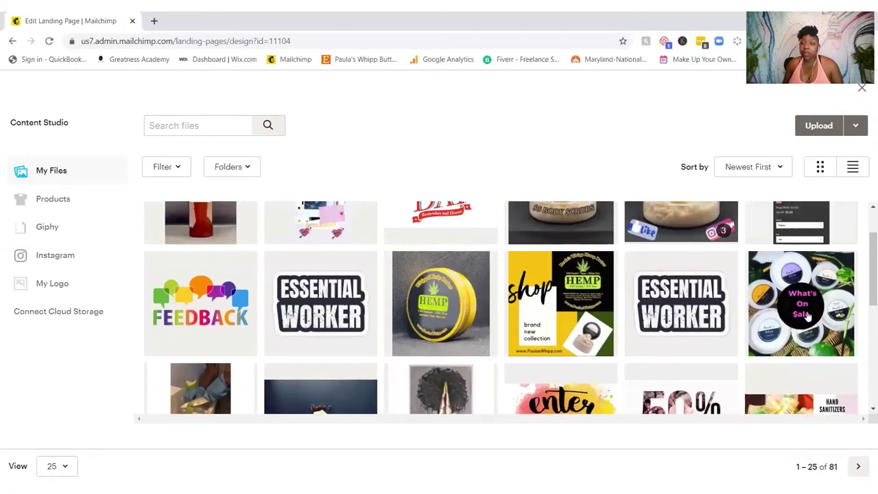
pyautogui.click(803, 300)
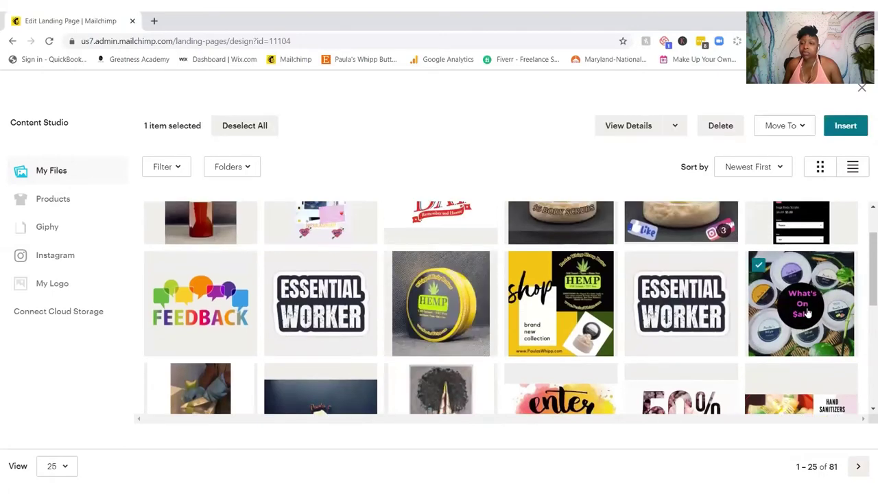
pyautogui.click(844, 126)
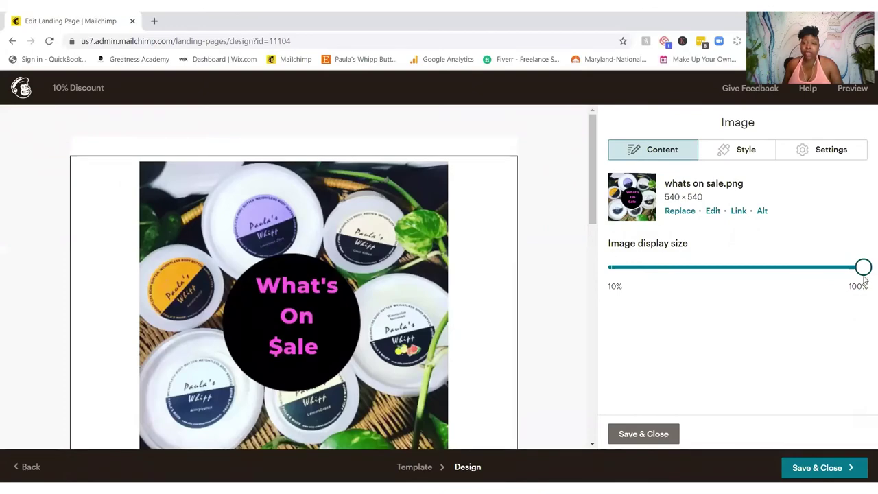
# Step: Reduce the whats on sale.png display size from 100% to about half
pyautogui.moveTo(863, 267); pyautogui.dragTo(733, 302)
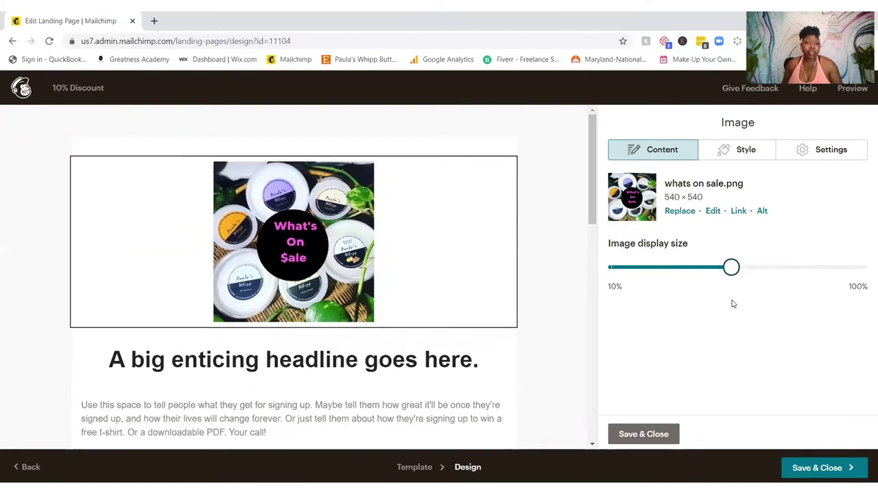
pyautogui.click(741, 214)
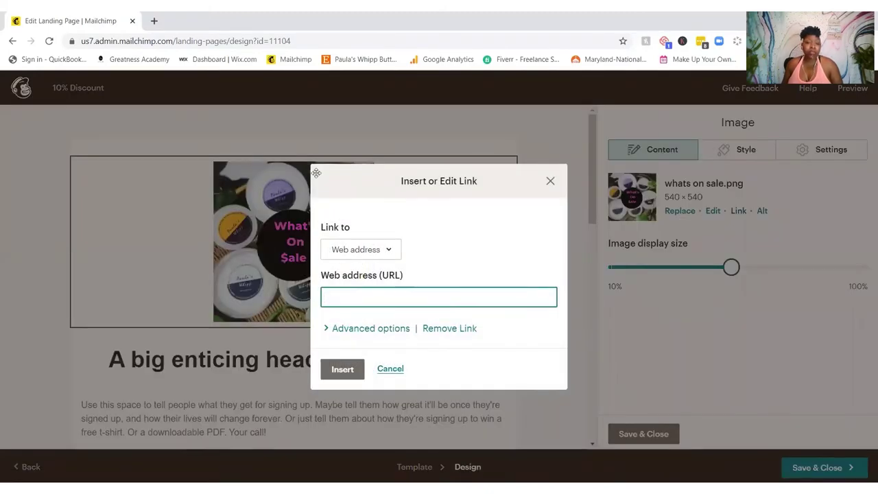
pyautogui.click(380, 296)
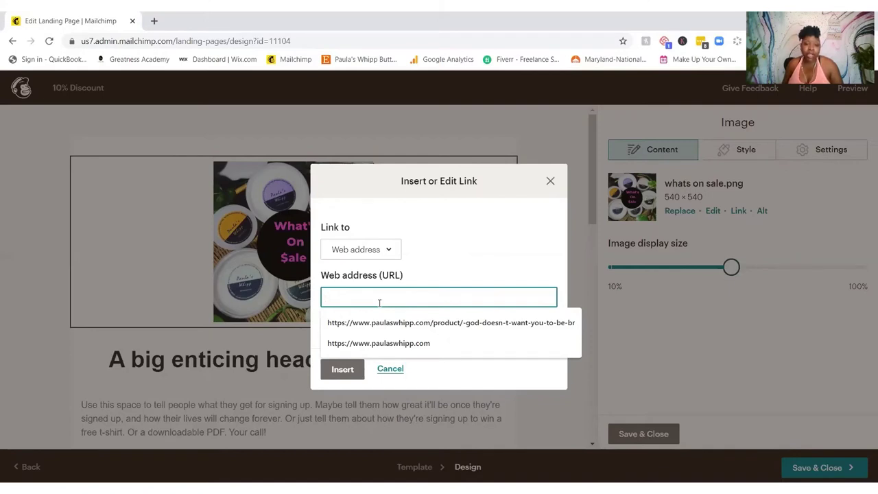
pyautogui.click(371, 344)
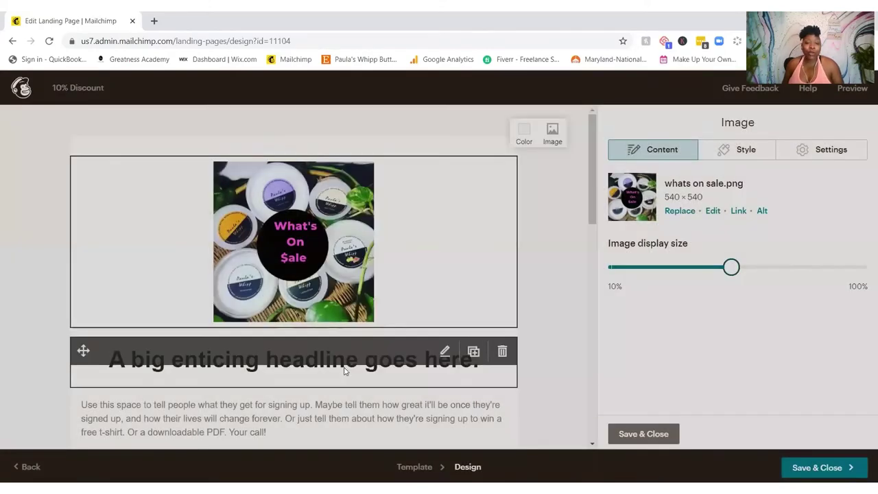
pyautogui.click(344, 370)
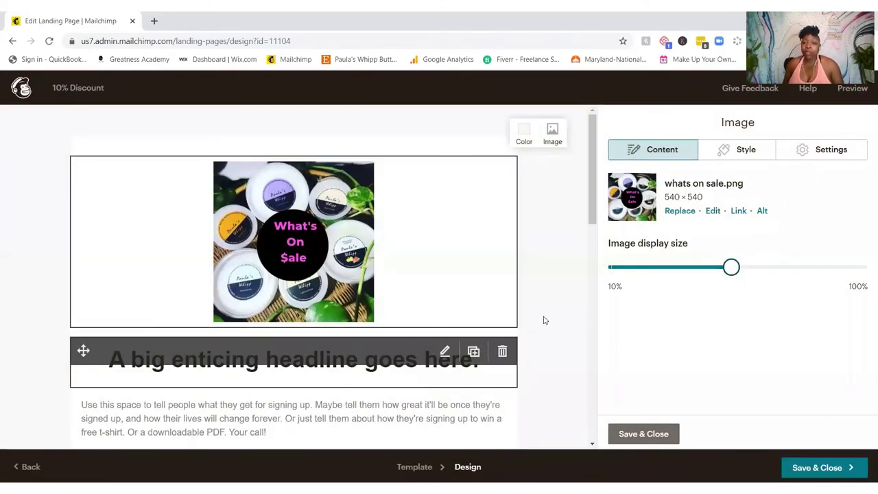
pyautogui.click(759, 212)
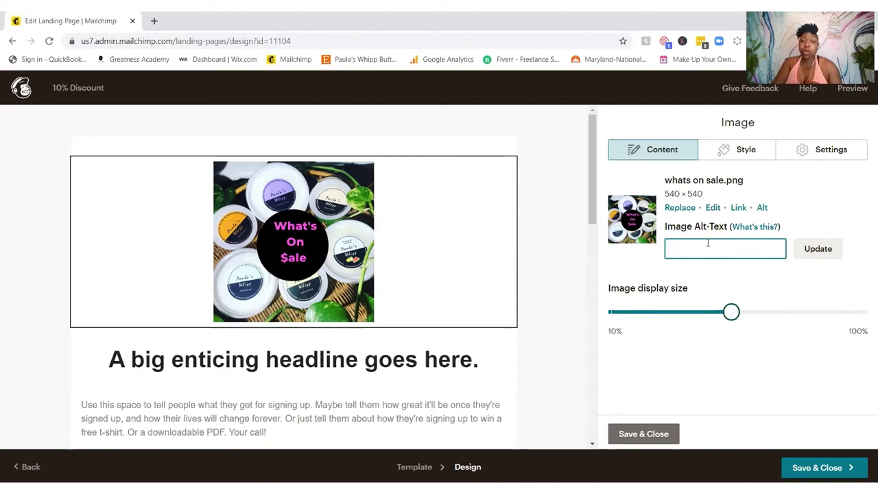
# Step: Set the image alt text to "paula's whipp body butter" and save the image block
pyautogui.write('body butter')
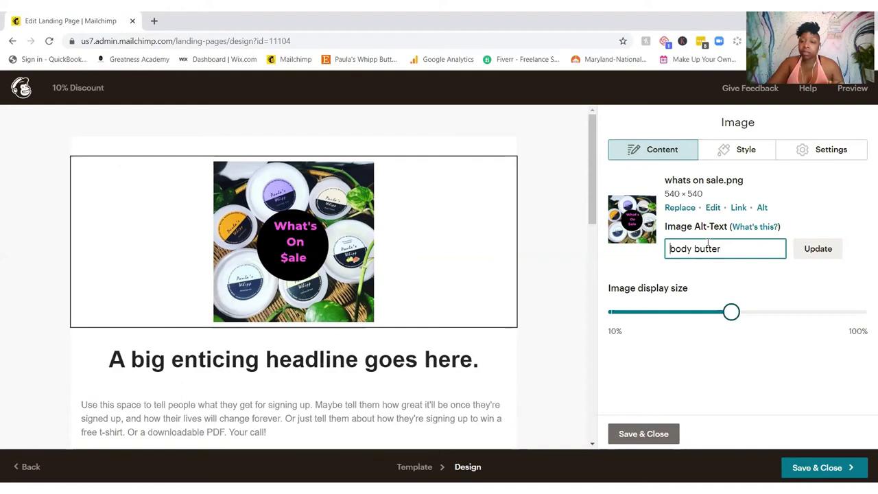
pyautogui.write('paula')
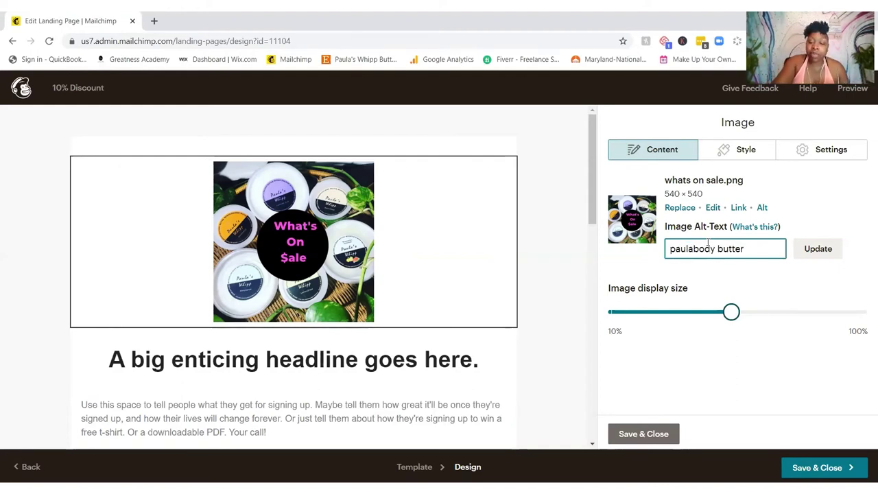
pyautogui.write("'s awhipp")
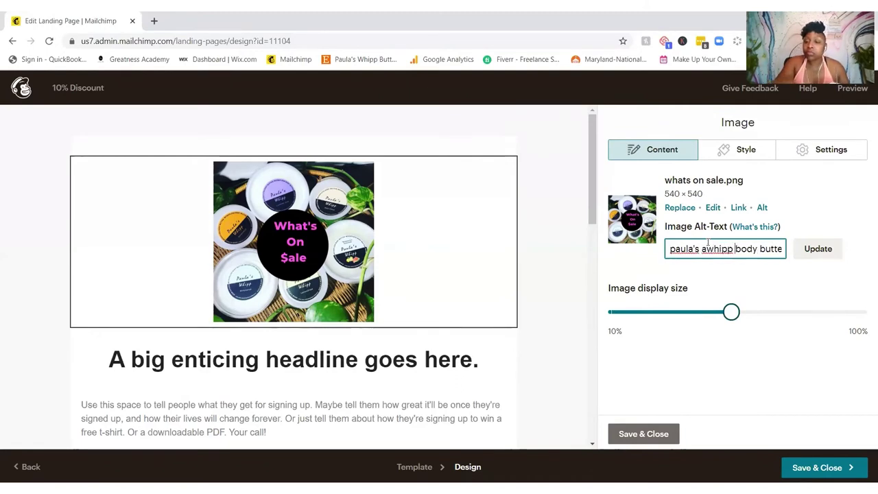
pyautogui.click(708, 247)
pyautogui.press('Delete')
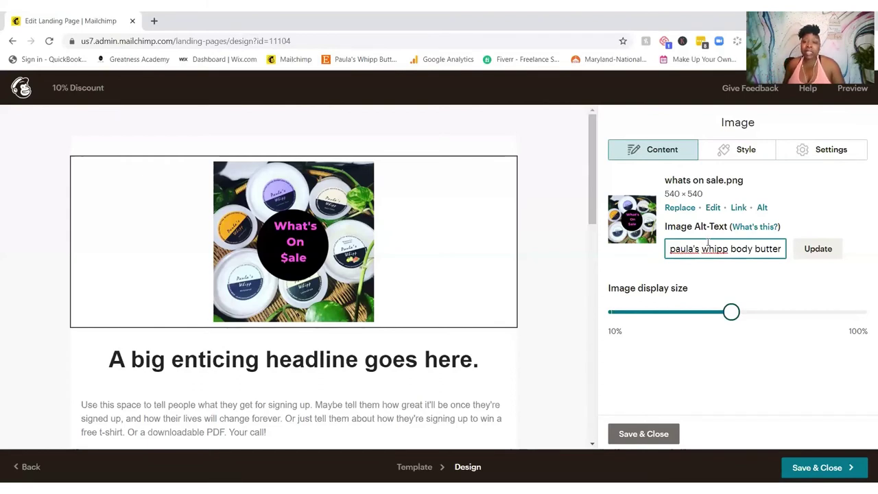
pyautogui.click(820, 250)
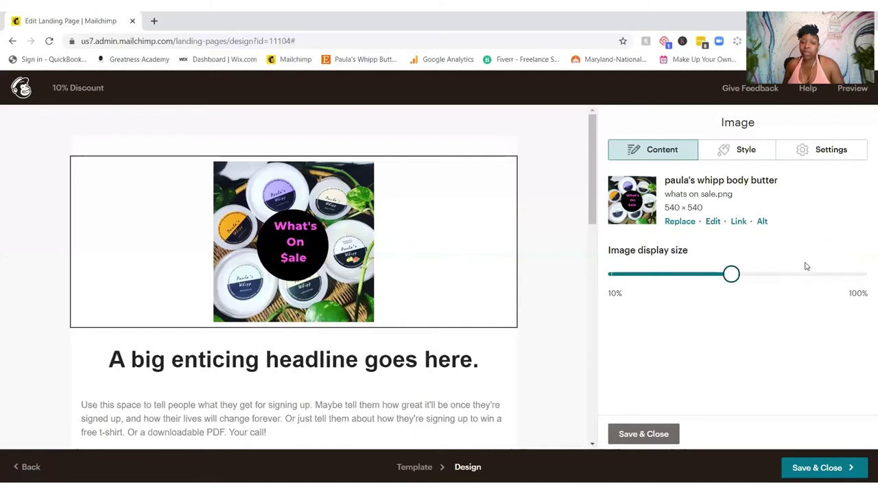
pyautogui.click(655, 435)
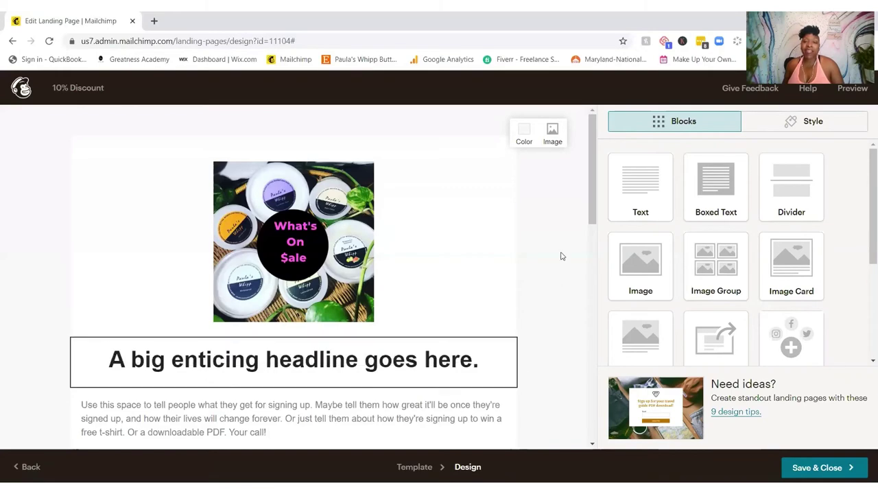
pyautogui.scroll(-3, 562, 258)
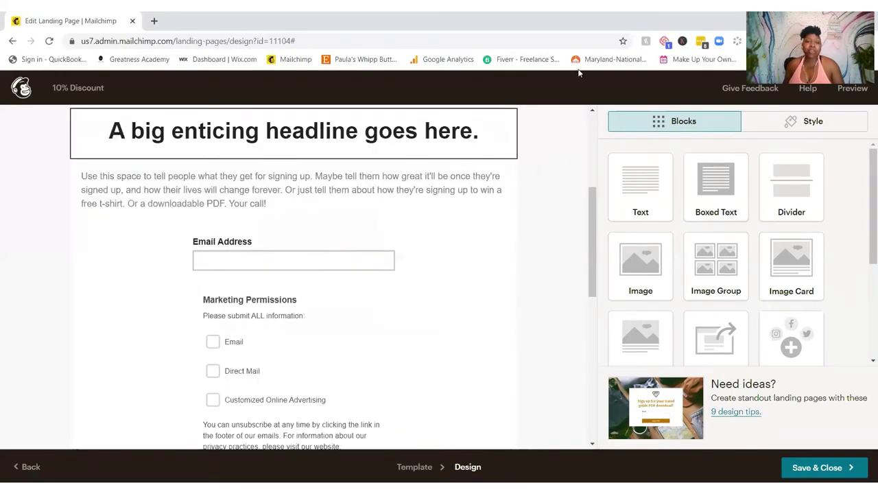
pyautogui.moveTo(445, 127)
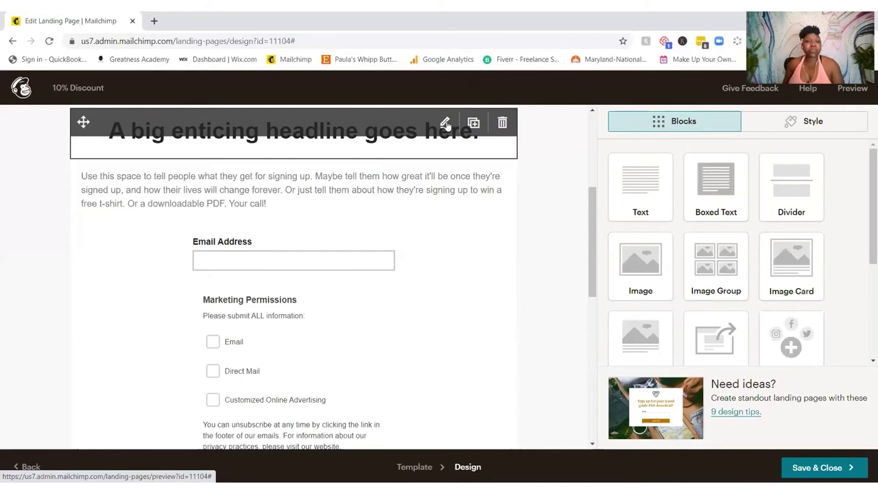
pyautogui.click(464, 355)
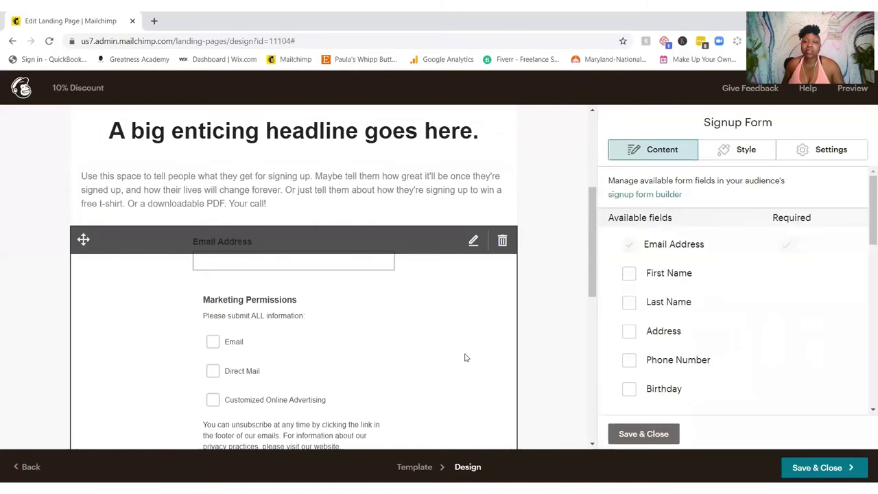
pyautogui.click(453, 143)
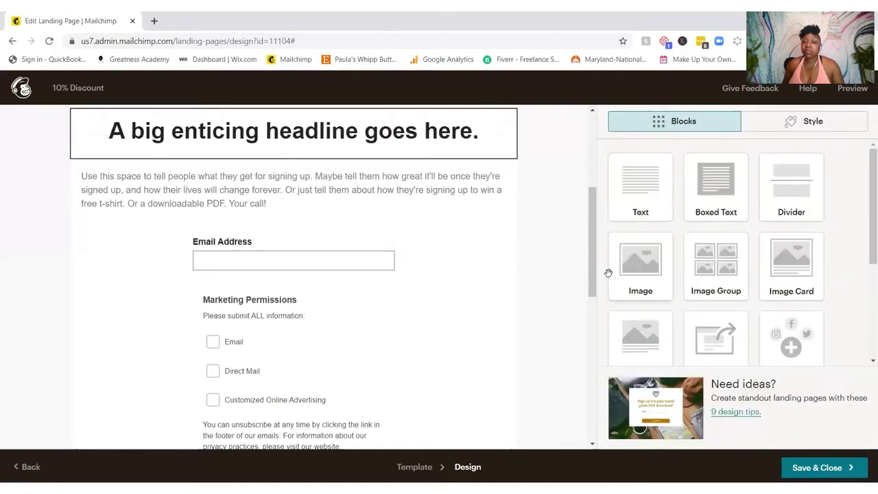
pyautogui.scroll(-3, 608, 273)
pyautogui.scroll(3, 609, 273)
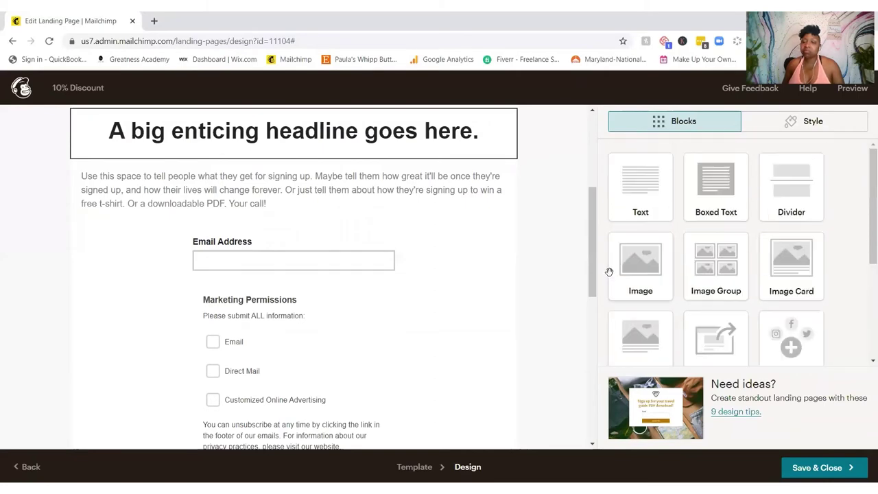
pyautogui.scroll(3, 590, 295)
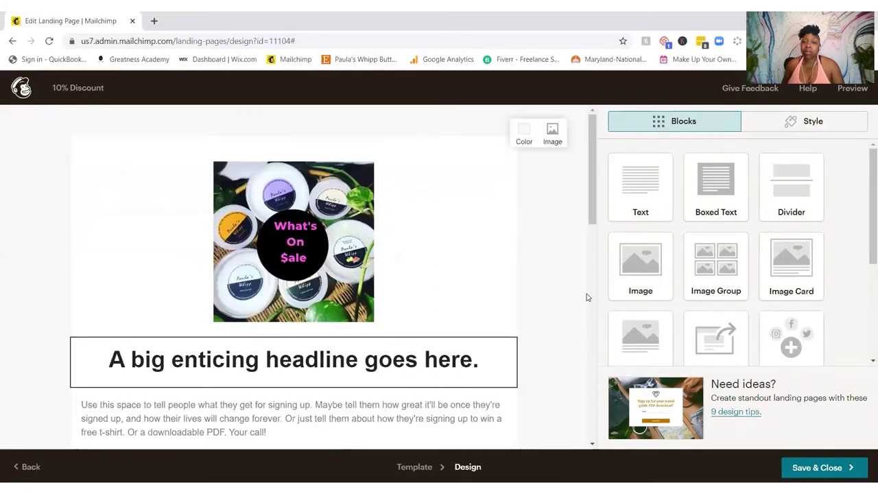
pyautogui.scroll(-8, 588, 295)
pyautogui.moveTo(506, 327)
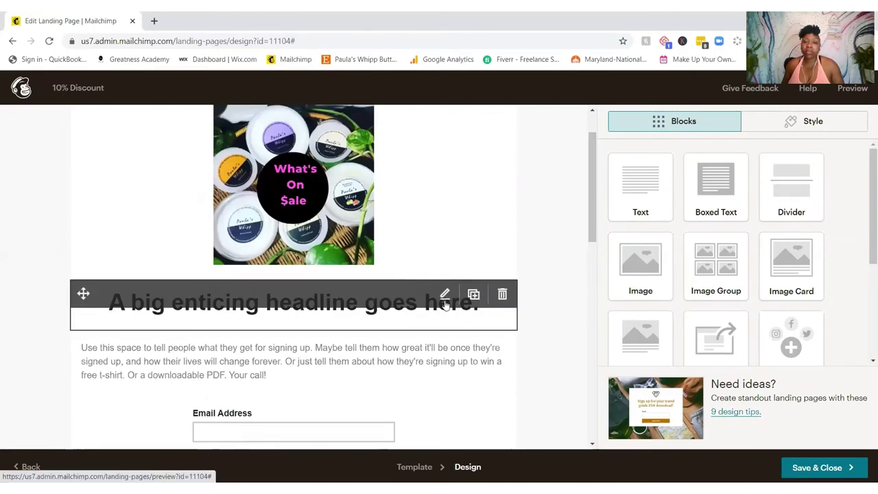
pyautogui.scroll(-3, 444, 304)
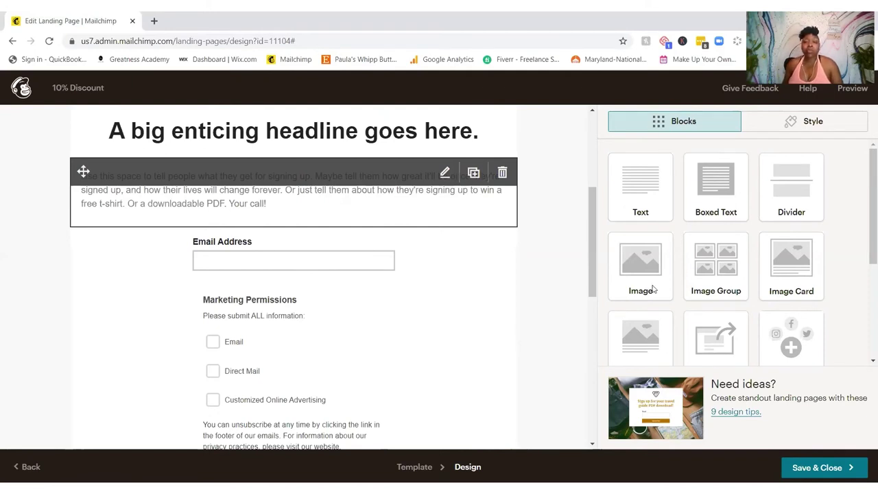
pyautogui.scroll(-3, 730, 254)
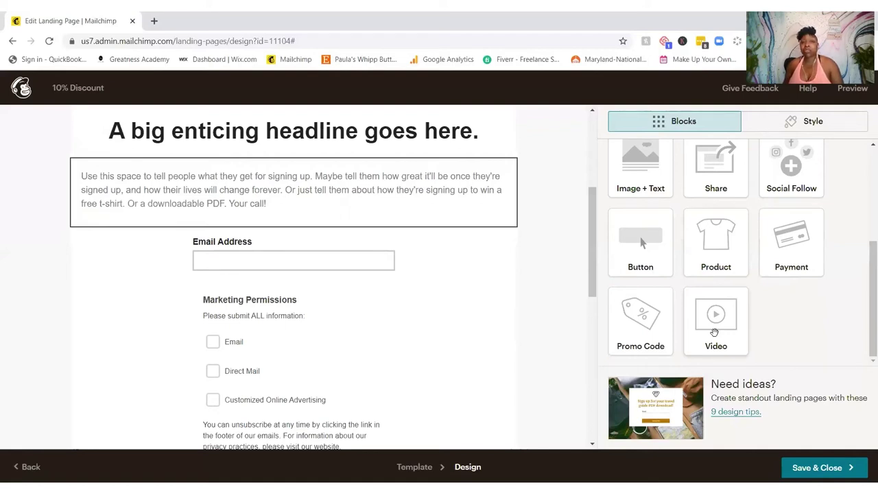
# Step: Add a Video block below the intro text with its caption turned on
pyautogui.moveTo(714, 332); pyautogui.dragTo(223, 234)
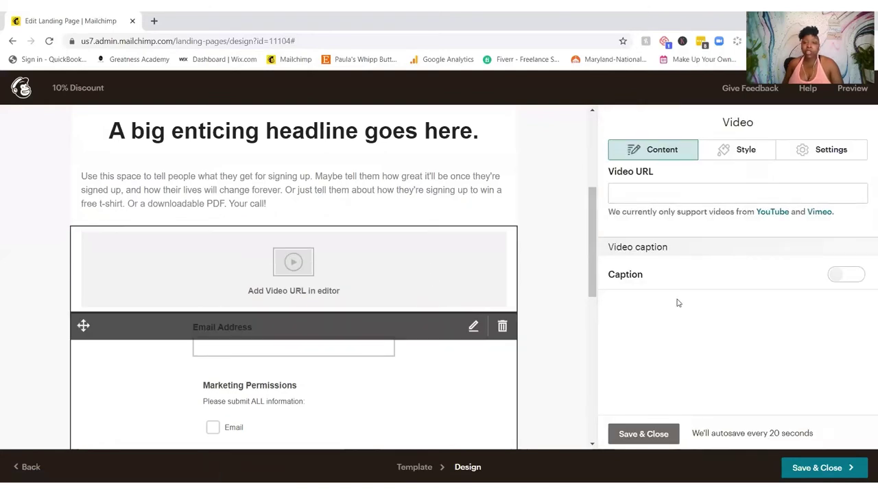
pyautogui.click(708, 190)
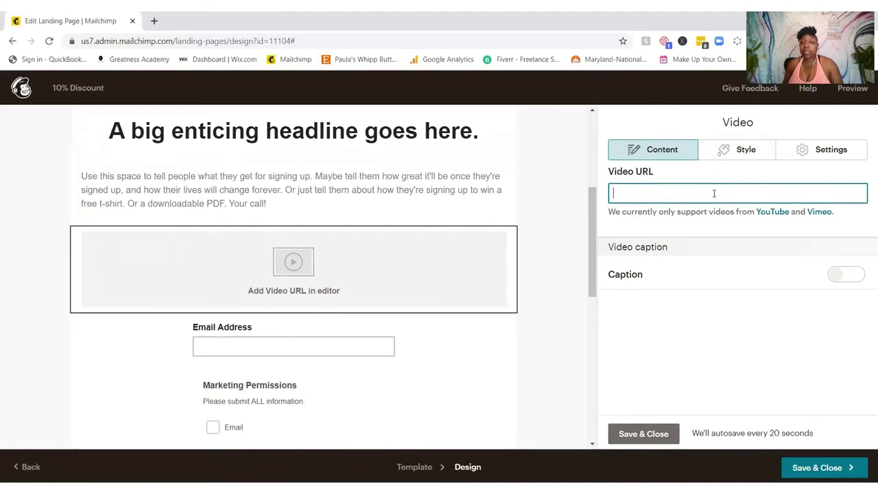
pyautogui.click(842, 273)
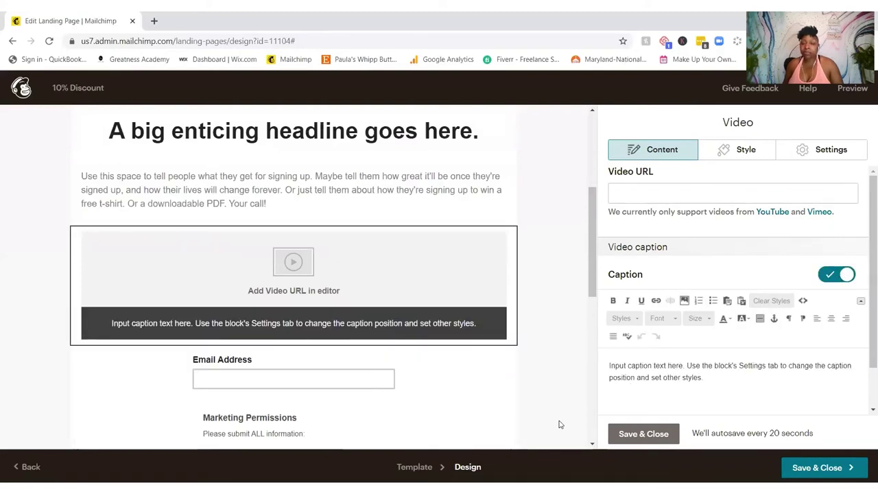
pyautogui.click(644, 439)
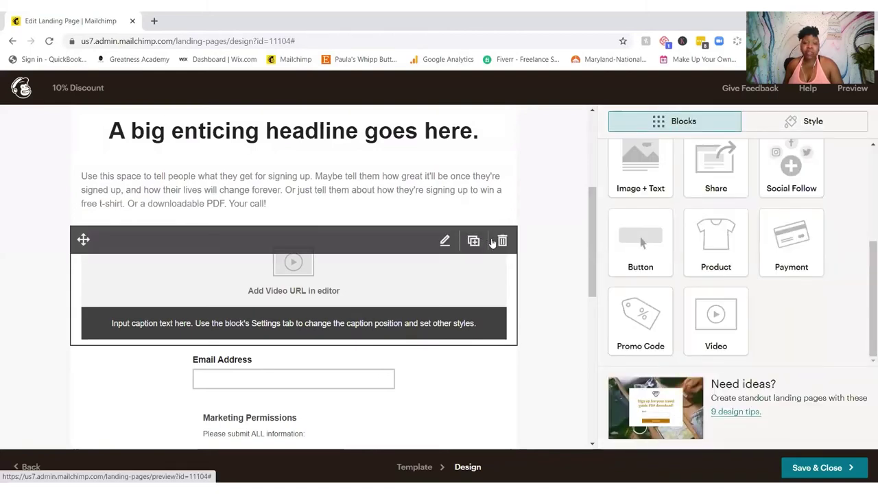
# Step: Delete the video block and place a Button block above the email field
pyautogui.click(502, 240)
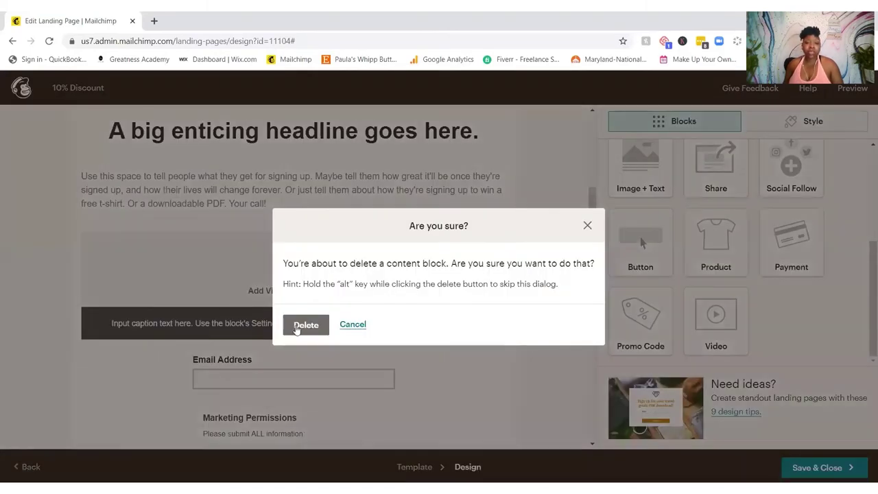
pyautogui.click(299, 326)
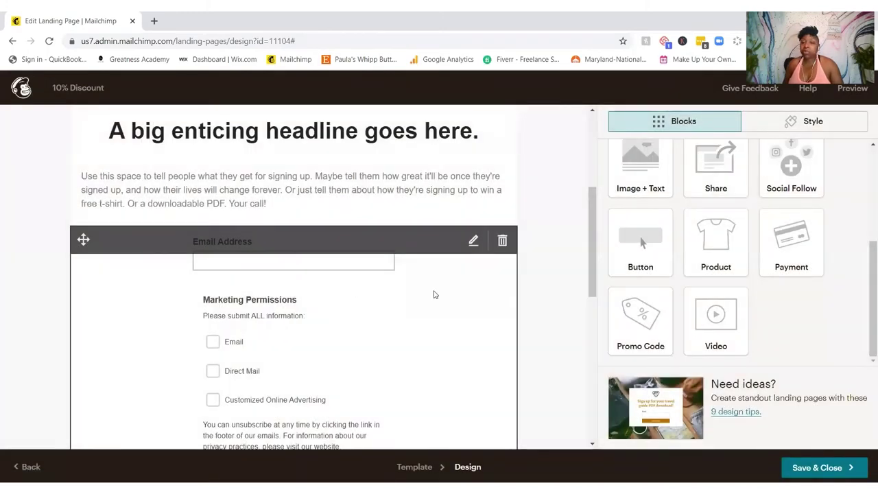
pyautogui.moveTo(634, 242); pyautogui.dragTo(231, 230)
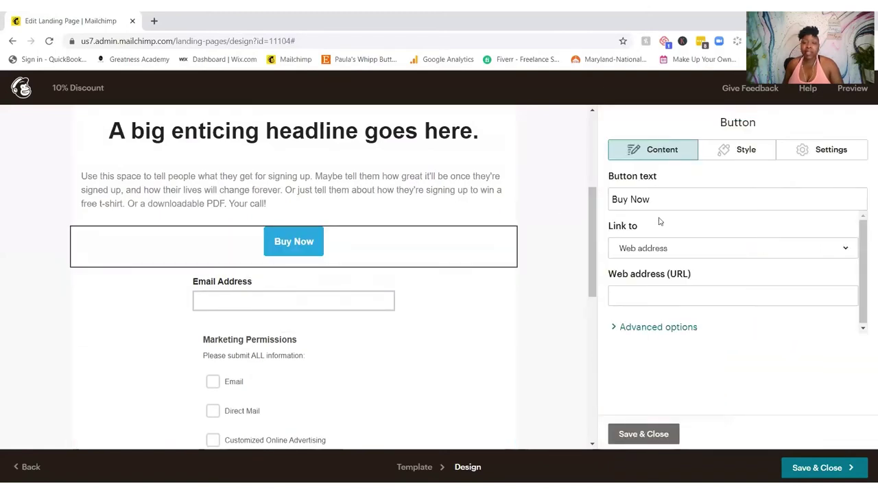
pyautogui.click(645, 199)
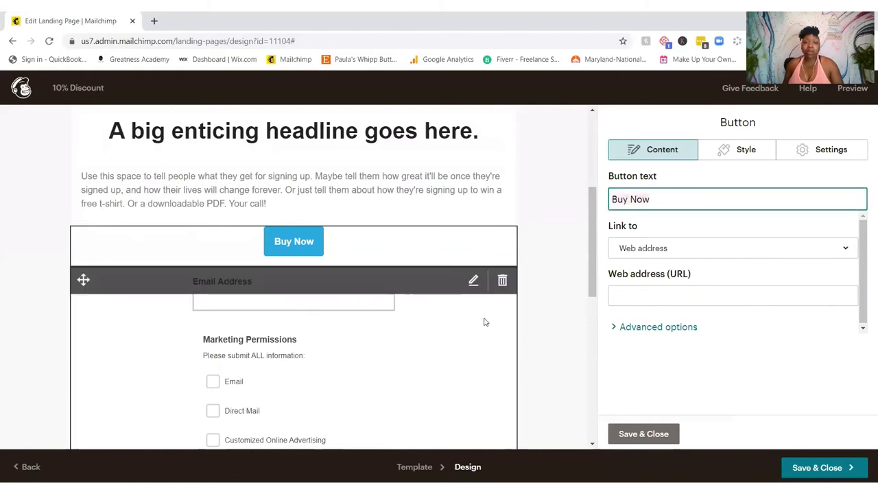
pyautogui.hotkey('ctrl', 'a')
pyautogui.press('BackSpace')
pyautogui.write('jop')
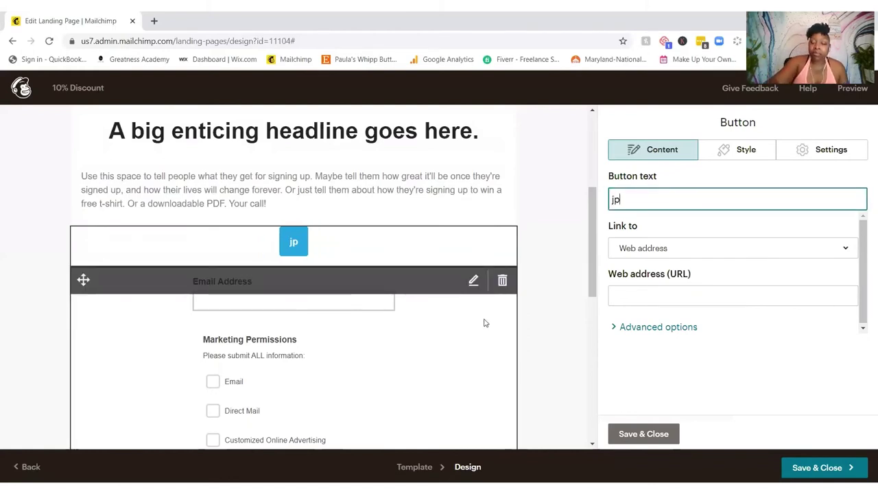
pyautogui.write('in now')
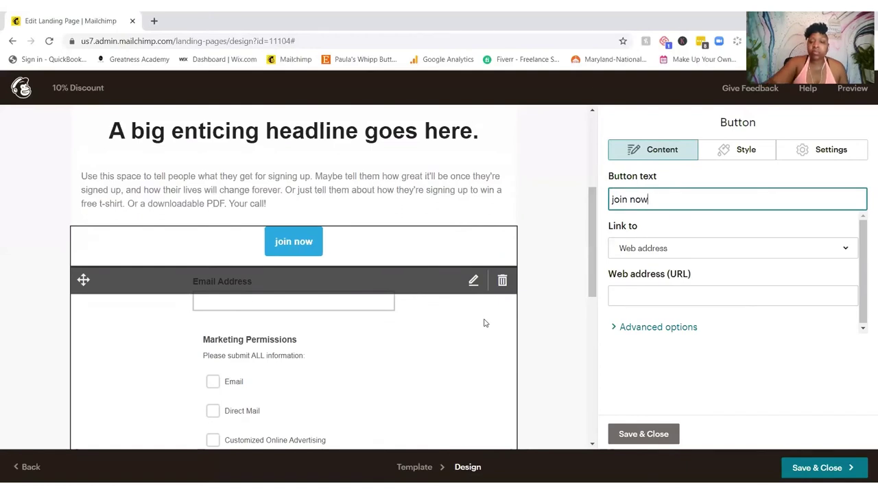
pyautogui.click(690, 289)
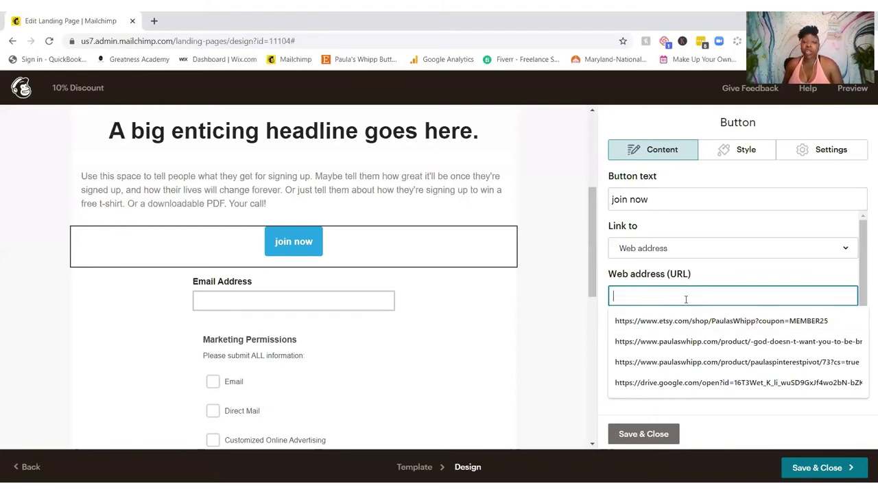
pyautogui.click(638, 436)
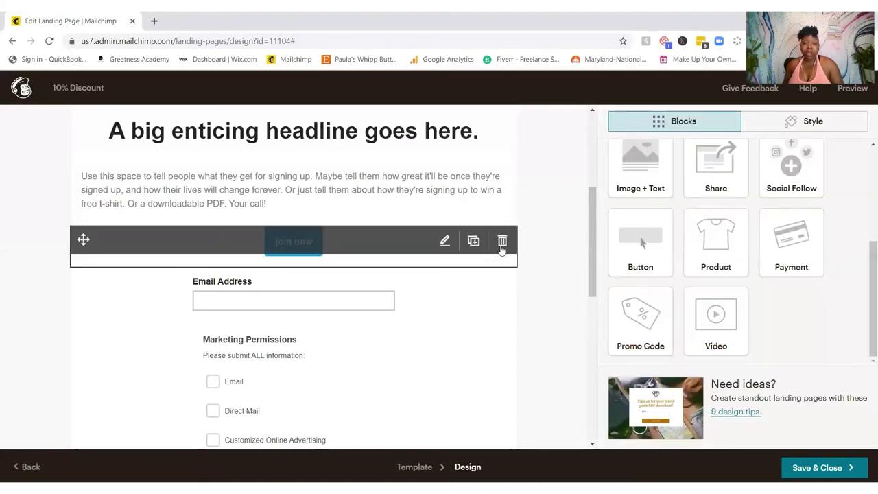
pyautogui.click(501, 249)
pyautogui.click(310, 328)
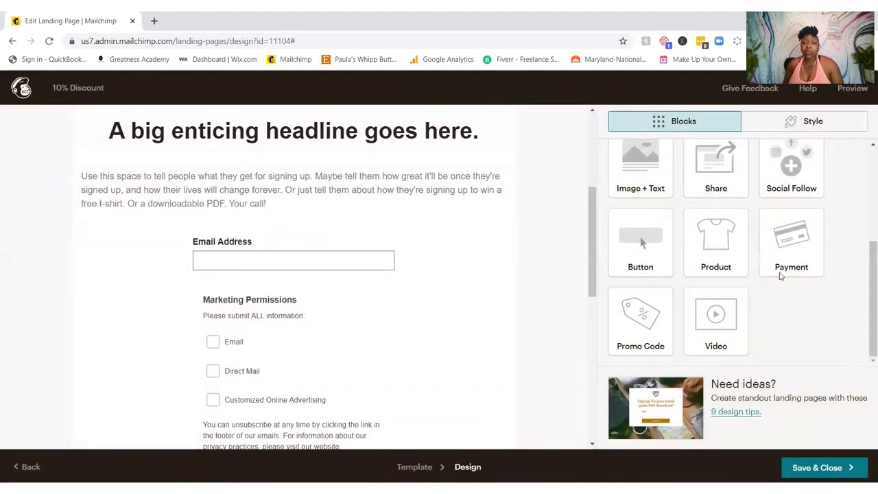
# Step: Place a Payment block above the email field and open its store product list
pyautogui.moveTo(794, 251); pyautogui.dragTo(233, 247)
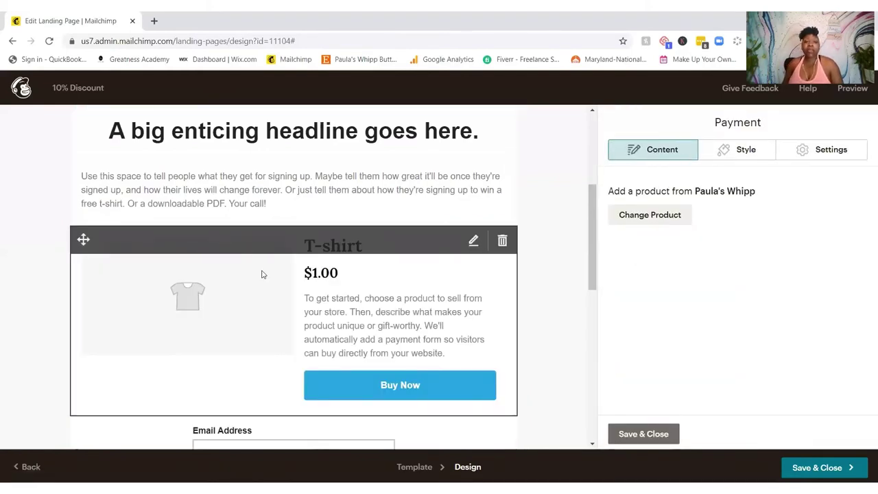
pyautogui.click(672, 218)
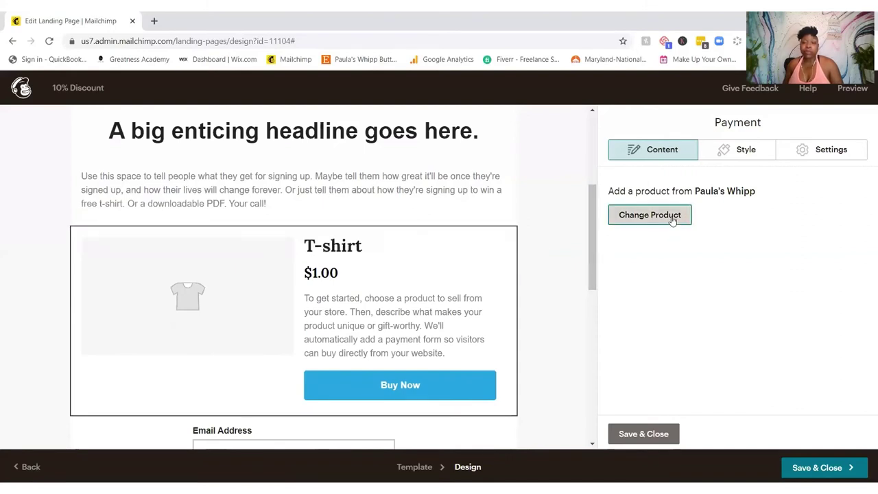
pyautogui.click(634, 214)
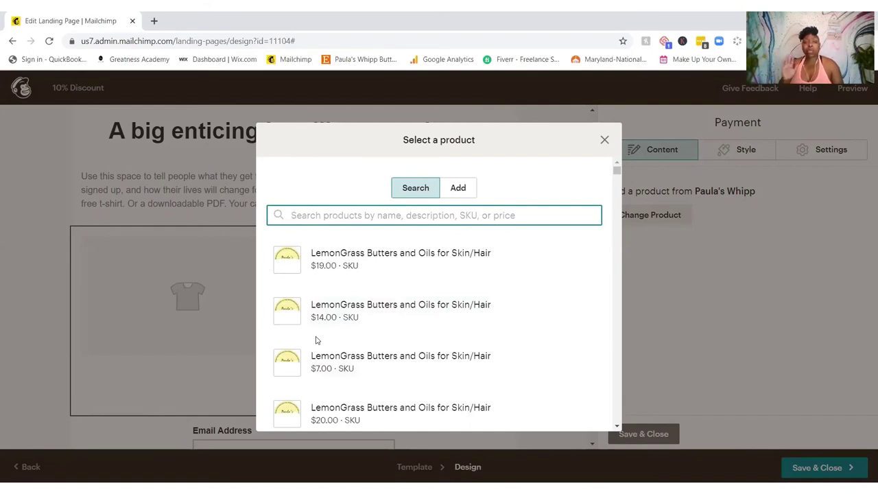
# Step: Scroll the product list and insert the $7.00 Black Cherry Butter and Oils for Skin and Hair
pyautogui.moveTo(320, 333)
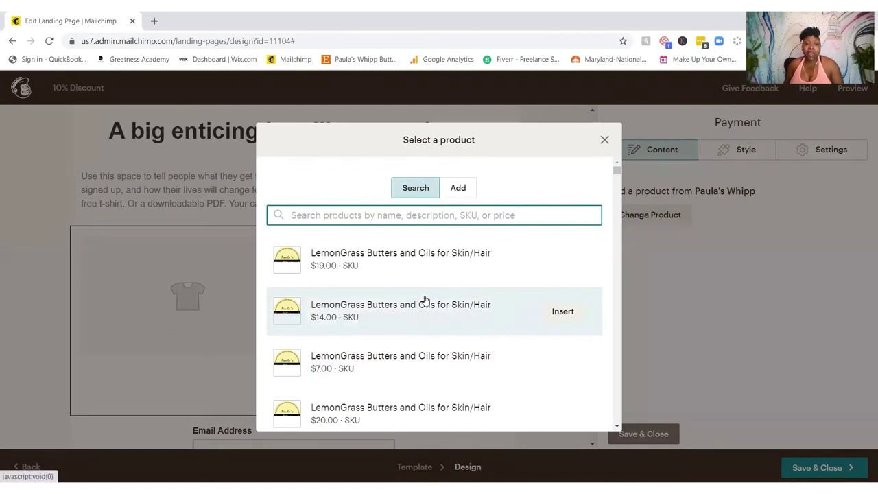
pyautogui.scroll(-10, 425, 300)
pyautogui.scroll(-15, 426, 300)
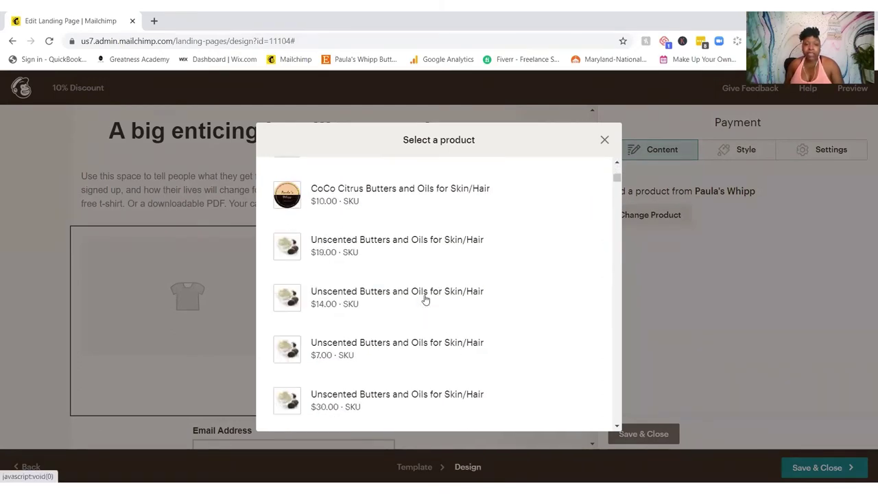
pyautogui.scroll(-12, 425, 300)
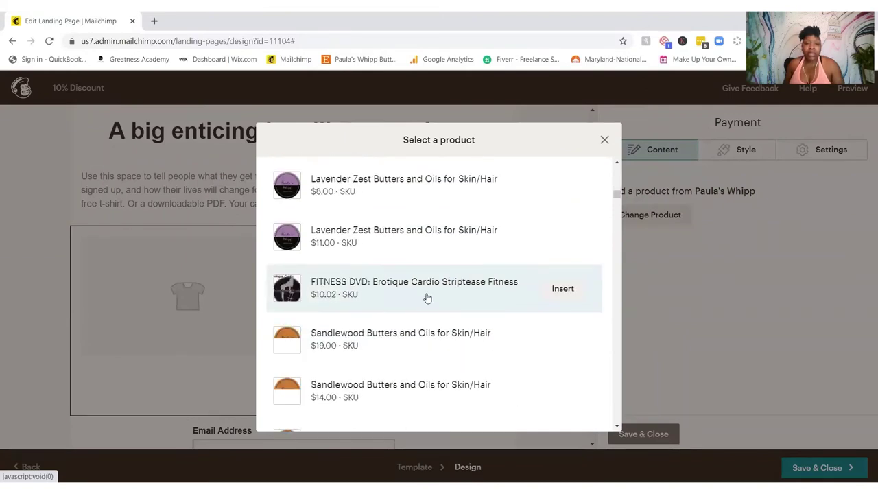
pyautogui.scroll(-8, 426, 297)
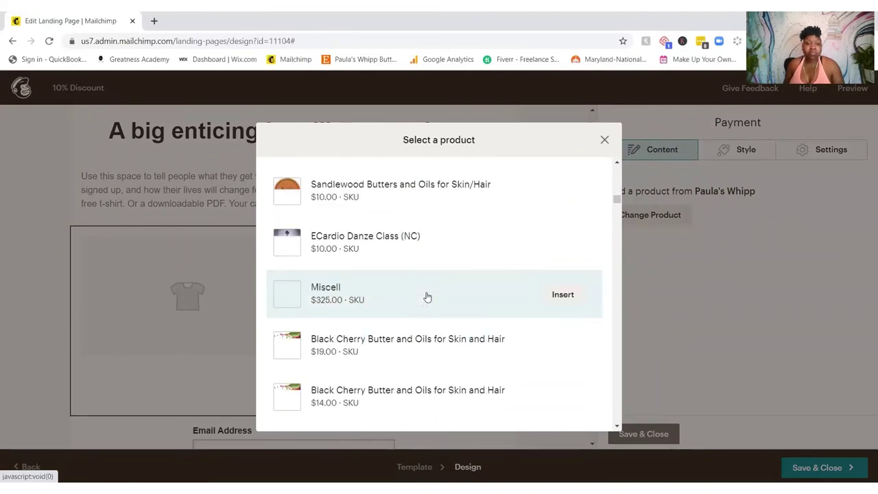
pyautogui.scroll(-3, 426, 297)
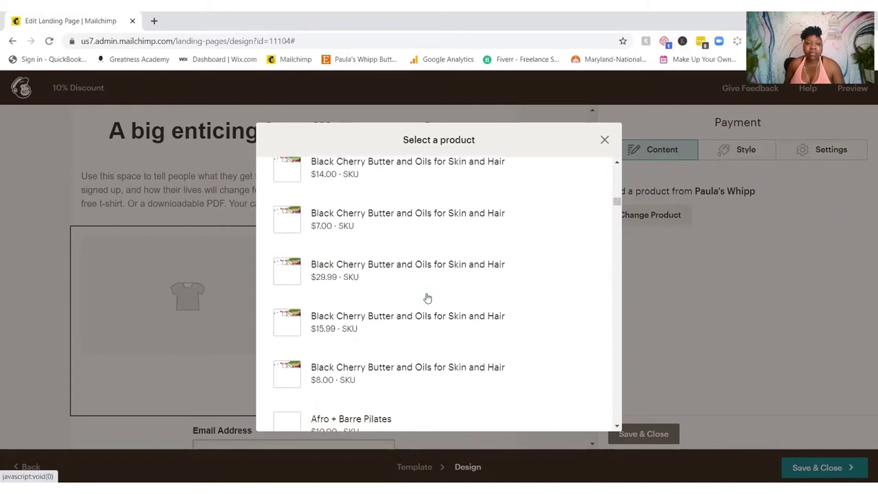
pyautogui.click(388, 224)
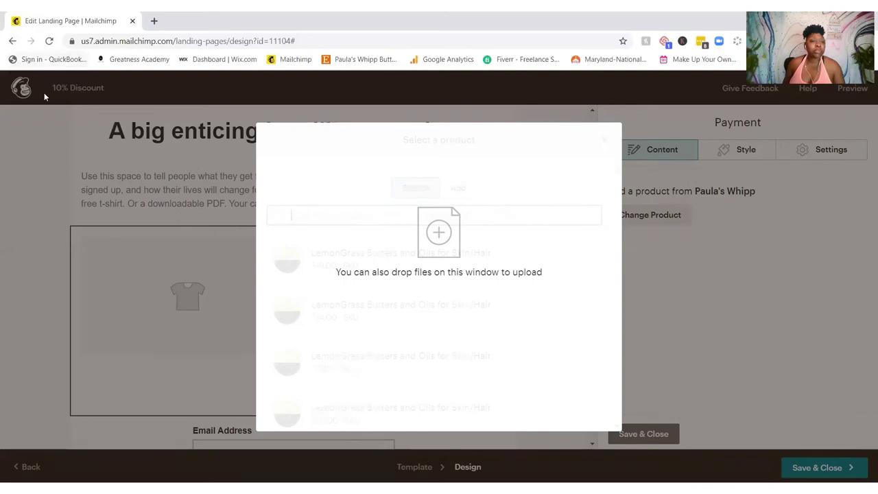
# Step: Reload the stalled landing-page editor in the browser
pyautogui.click(50, 41)
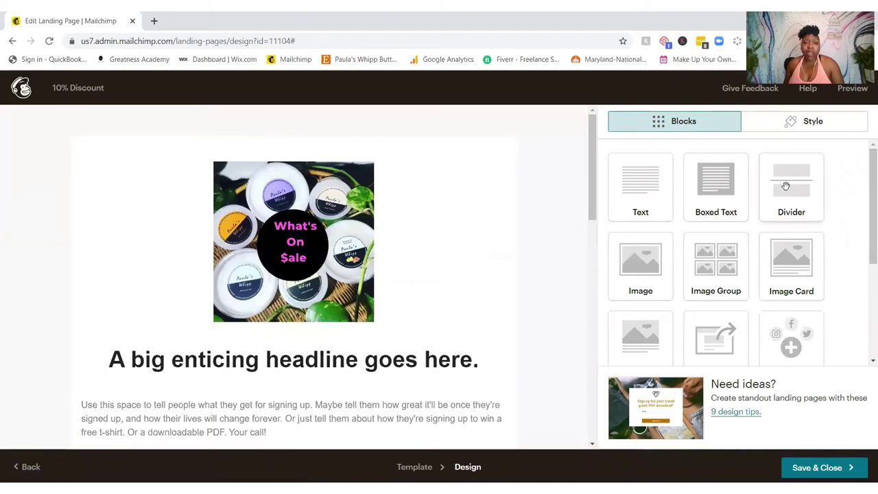
# Step: Place a Divider block below the body text
pyautogui.scroll(-3, 547, 223)
pyautogui.scroll(-1, 547, 224)
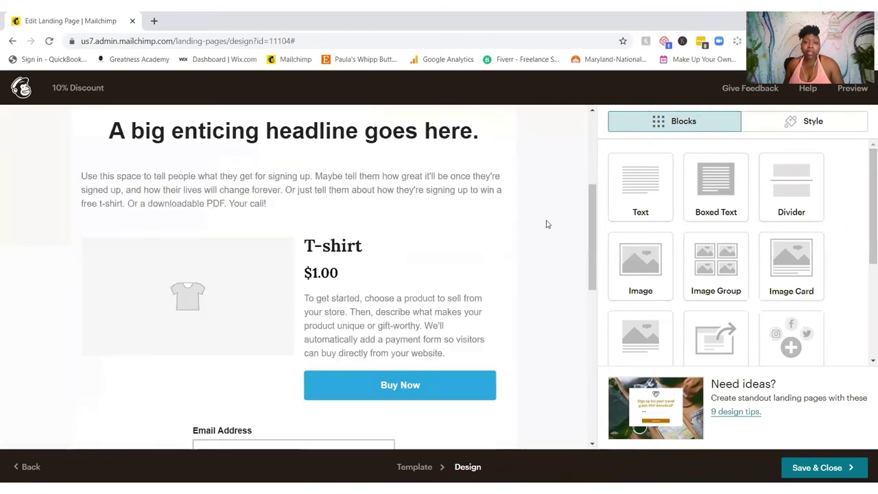
pyautogui.scroll(4, 547, 223)
pyautogui.scroll(-6, 547, 224)
pyautogui.scroll(3, 546, 224)
pyautogui.moveTo(791, 194); pyautogui.dragTo(240, 295)
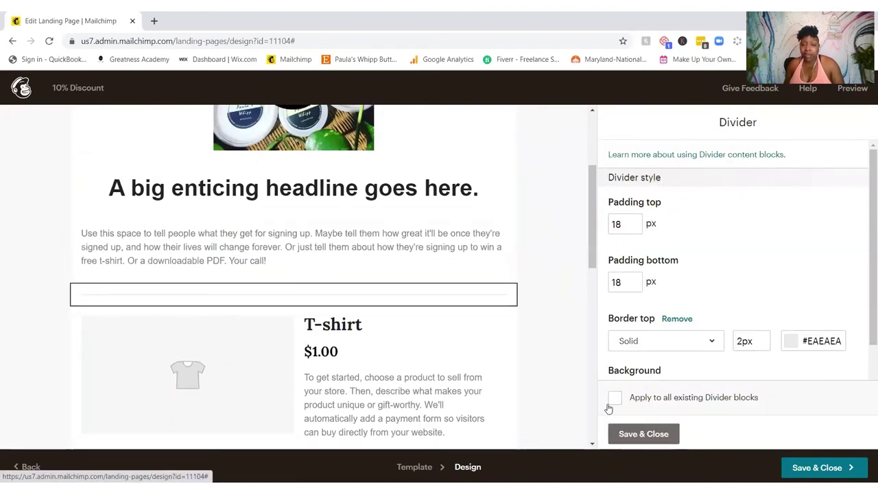
# Step: Set the divider line colour to red (#d73434) and save the divider
pyautogui.scroll(-1, 707, 245)
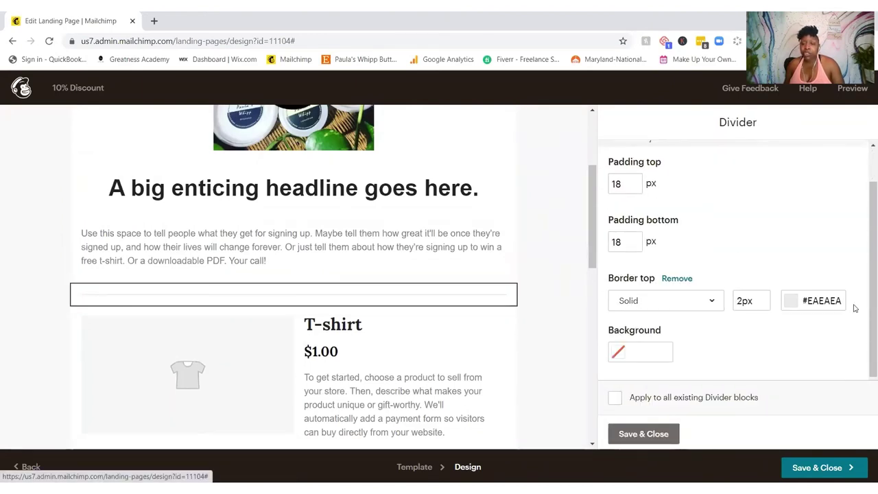
pyautogui.click(789, 304)
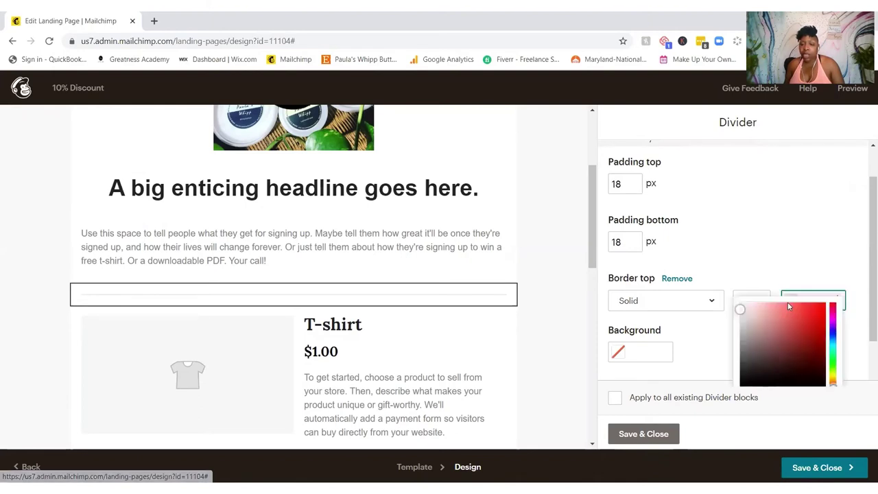
pyautogui.click(745, 375)
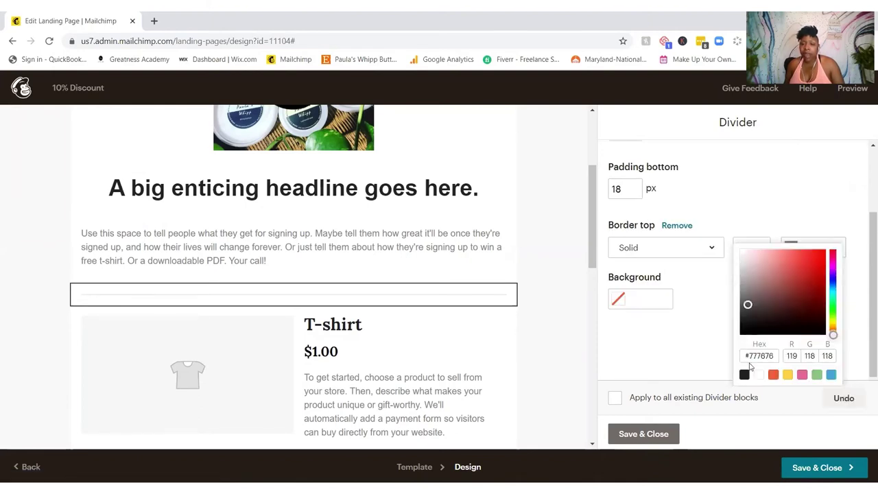
pyautogui.click(392, 297)
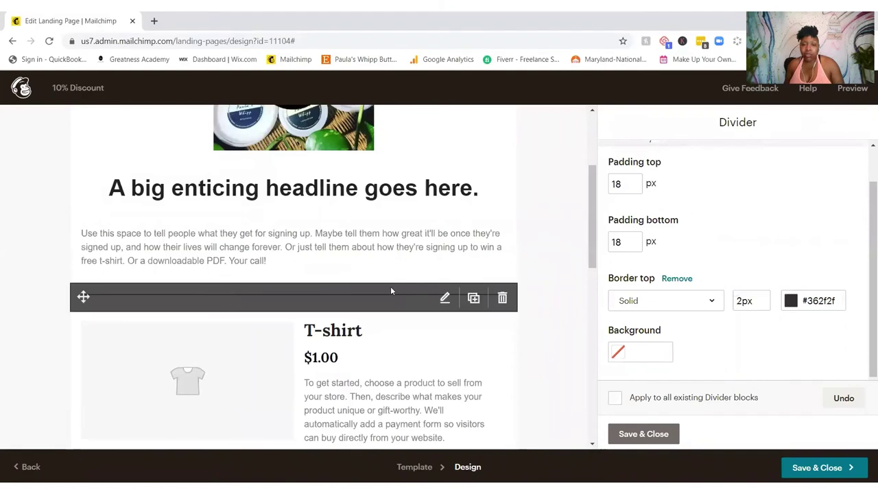
pyautogui.click(792, 302)
pyautogui.moveTo(749, 315); pyautogui.dragTo(804, 263)
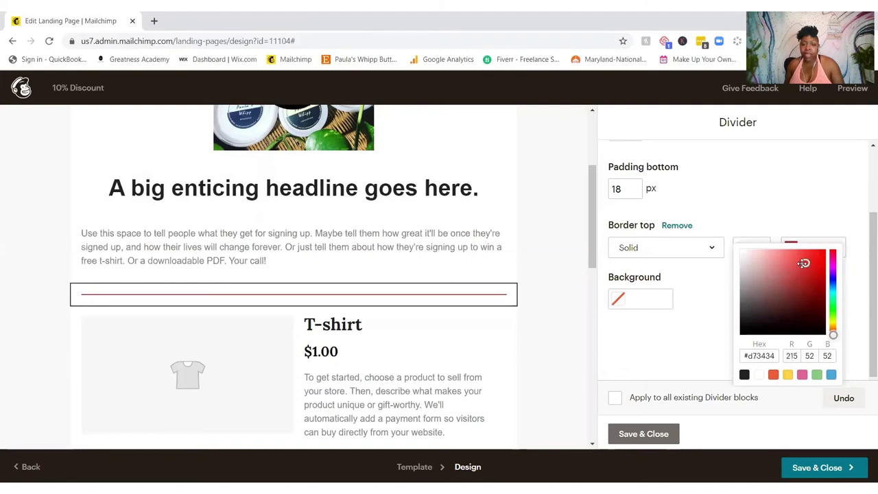
pyautogui.click(643, 432)
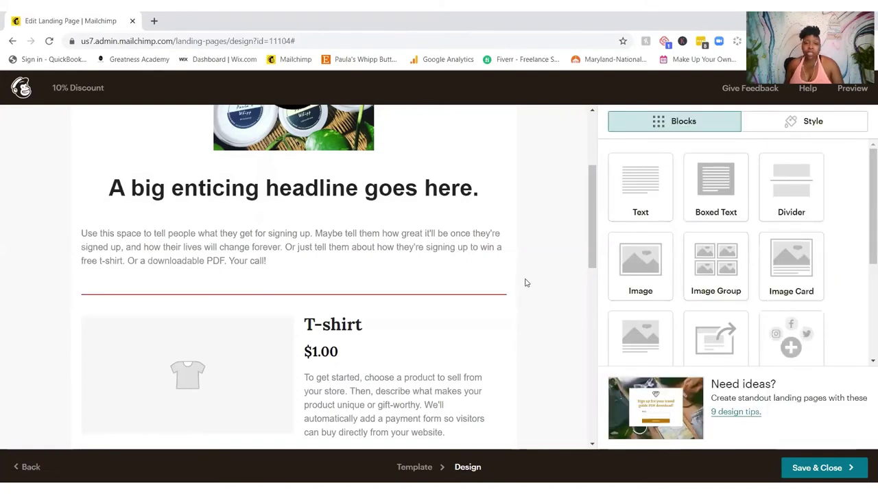
# Step: Add a second divider below the T-shirt block, colour it red (#da2424), and save
pyautogui.scroll(-2, 528, 279)
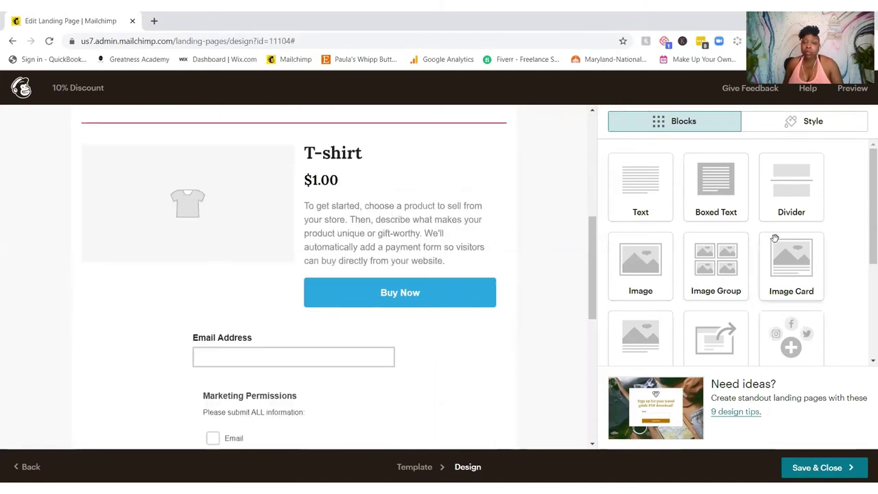
pyautogui.moveTo(809, 187); pyautogui.dragTo(313, 337)
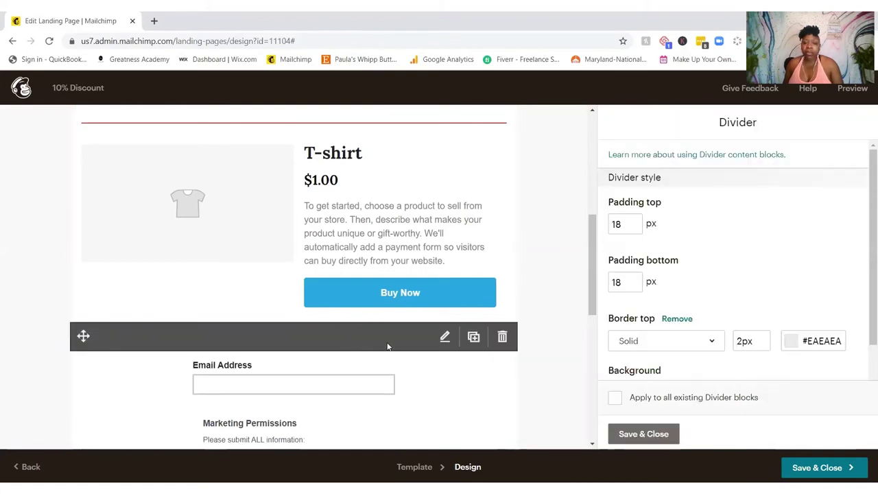
pyautogui.click(786, 341)
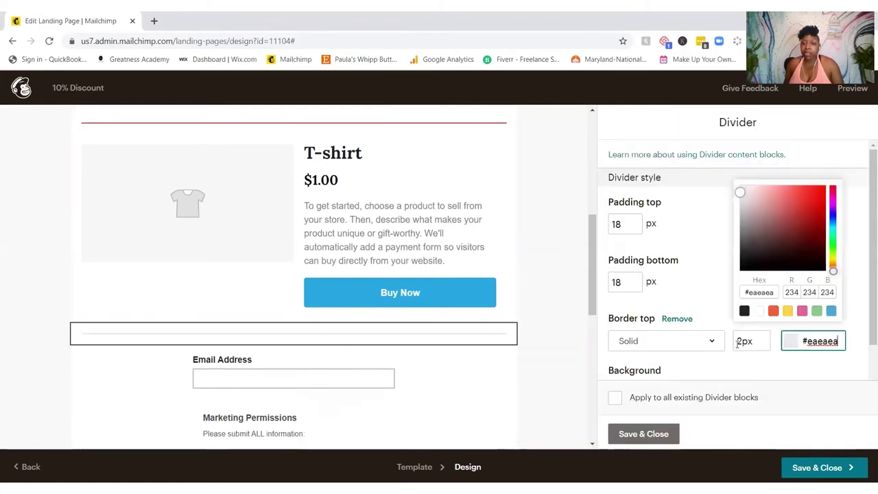
pyautogui.moveTo(740, 193); pyautogui.dragTo(810, 199)
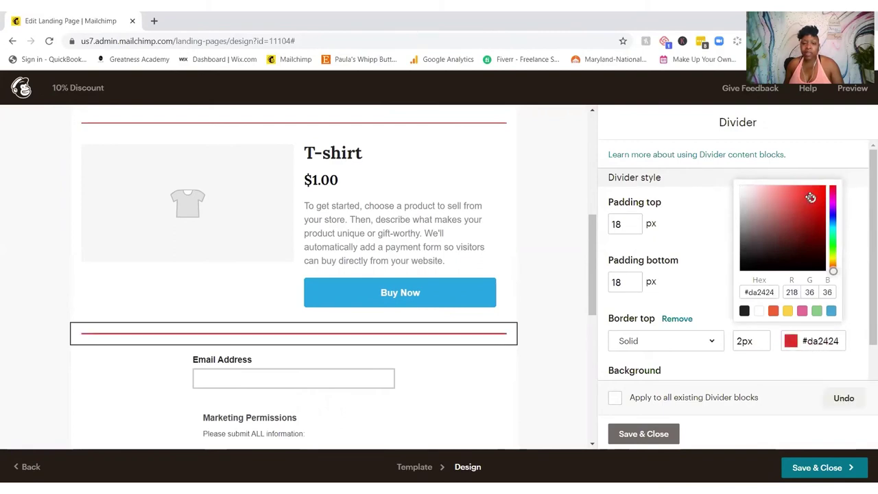
pyautogui.click(660, 435)
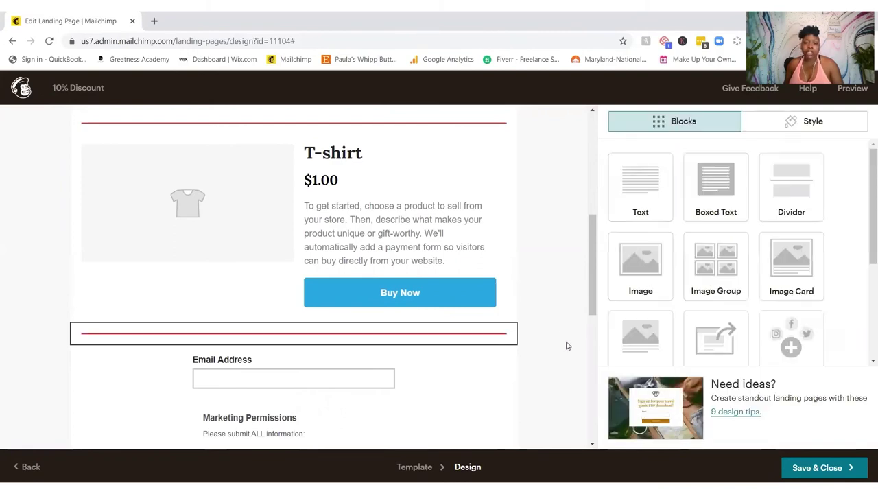
pyautogui.scroll(-3, 547, 325)
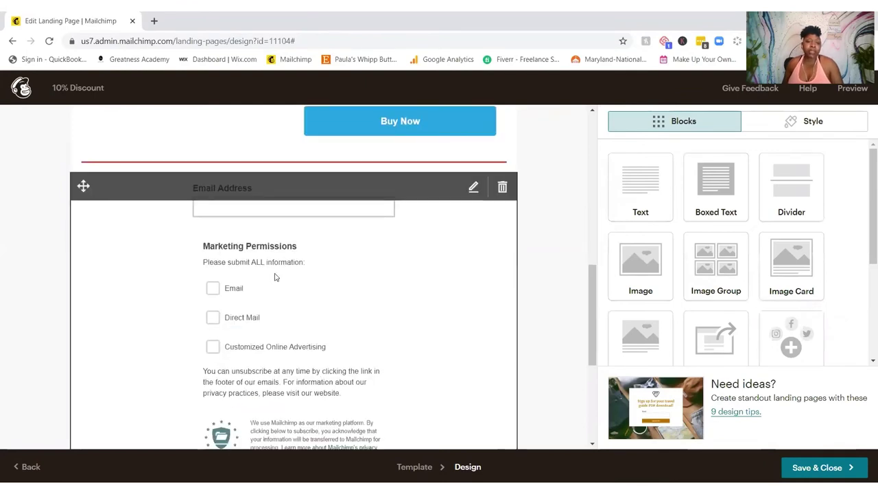
# Step: Add First Name, Phone Number and Birthday fields to the signup form, leaving Address off
pyautogui.click(418, 254)
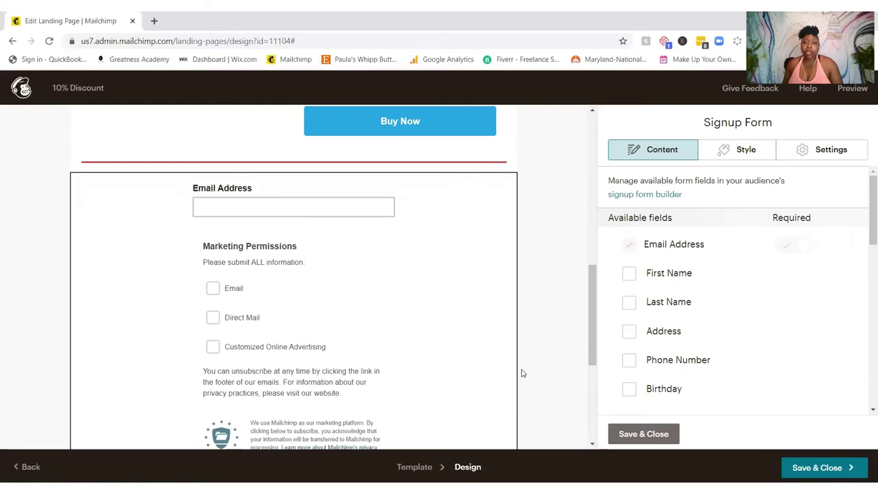
pyautogui.click(628, 274)
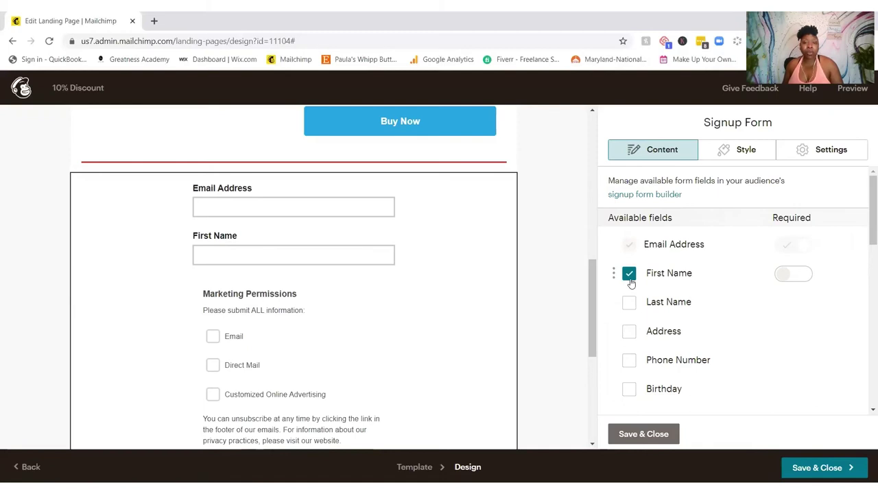
pyautogui.click(631, 363)
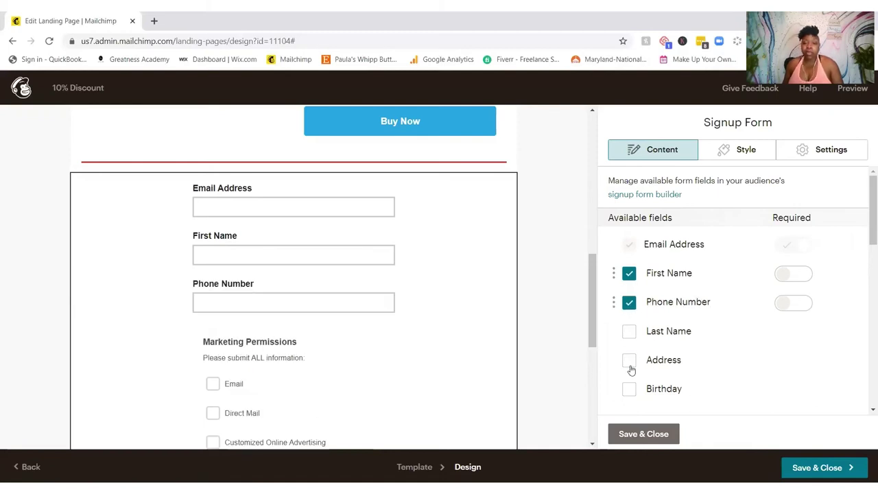
pyautogui.click(630, 363)
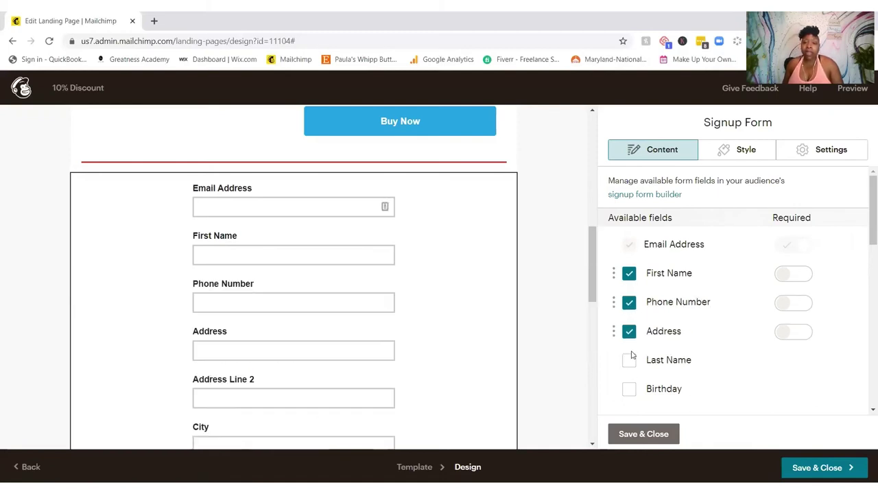
pyautogui.click(630, 333)
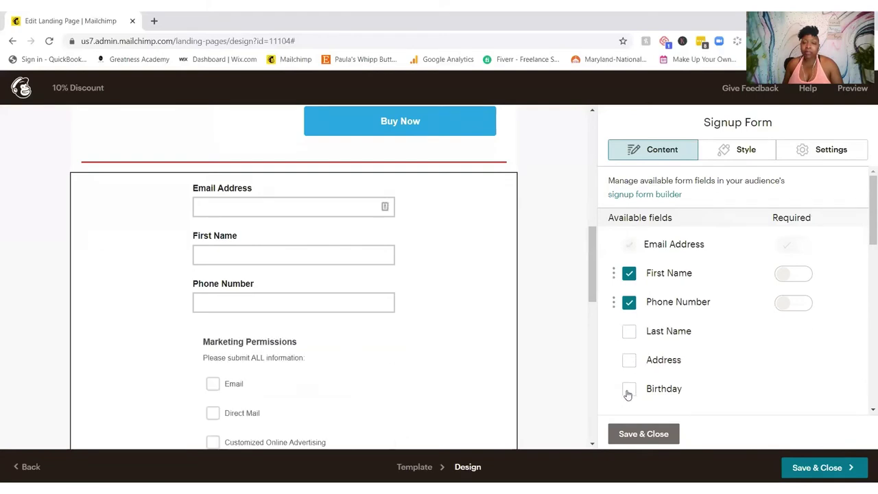
pyautogui.click(628, 391)
# Step: Switch on Required for Phone Number, First Name and Birthday
pyautogui.scroll(-2, 740, 361)
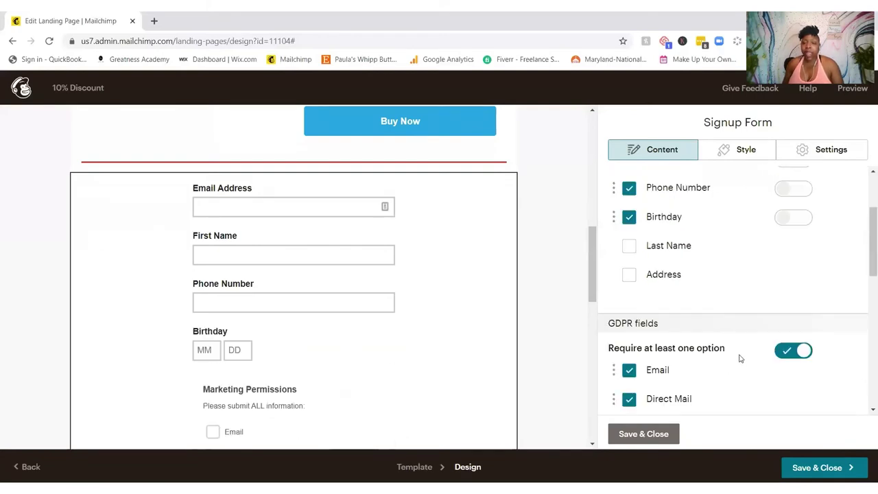
pyautogui.scroll(2, 740, 358)
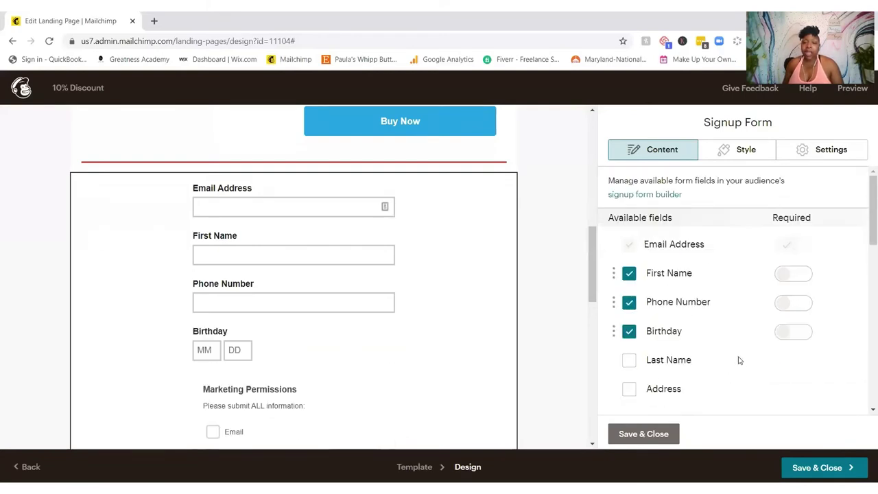
pyautogui.click(794, 304)
pyautogui.click(795, 280)
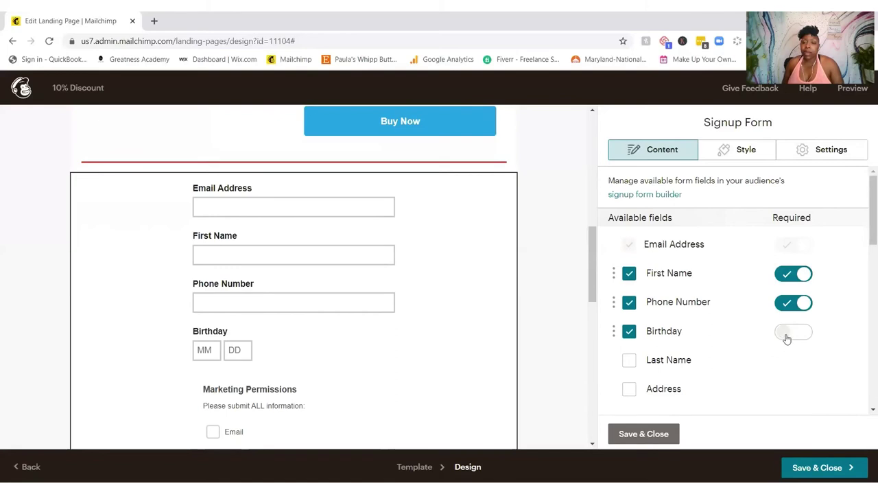
pyautogui.click(785, 335)
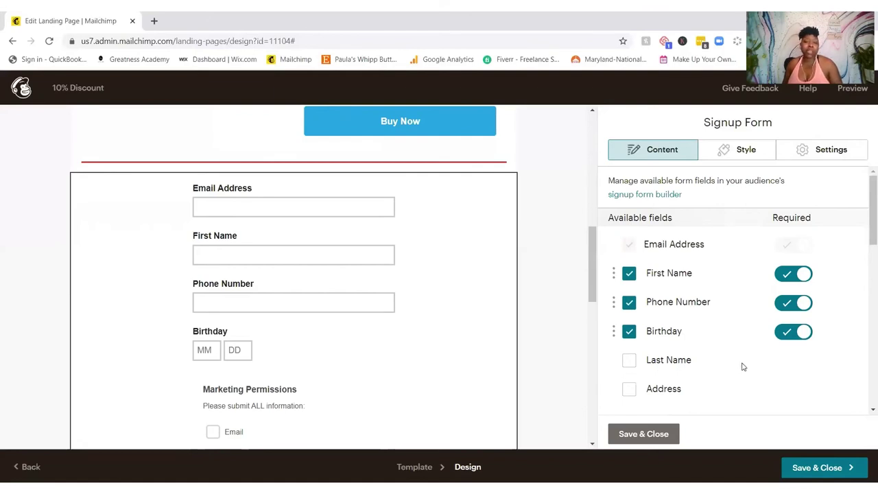
# Step: Uncheck Direct Mail in the GDPR permissions, keeping Email and Customized Online Advertising
pyautogui.scroll(-3, 743, 365)
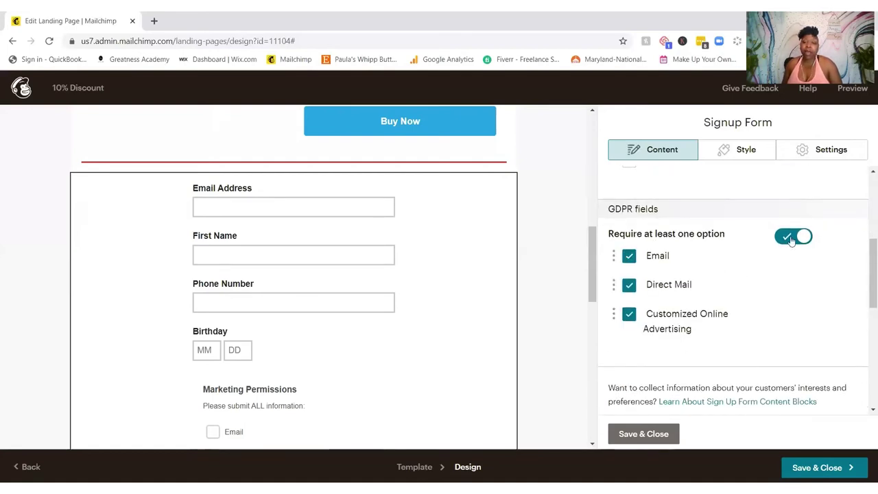
pyautogui.click(628, 285)
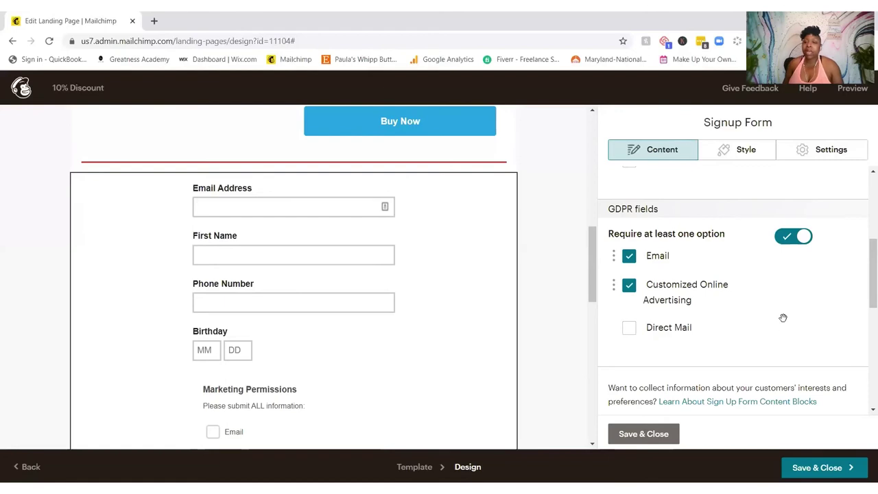
pyautogui.scroll(-2, 785, 315)
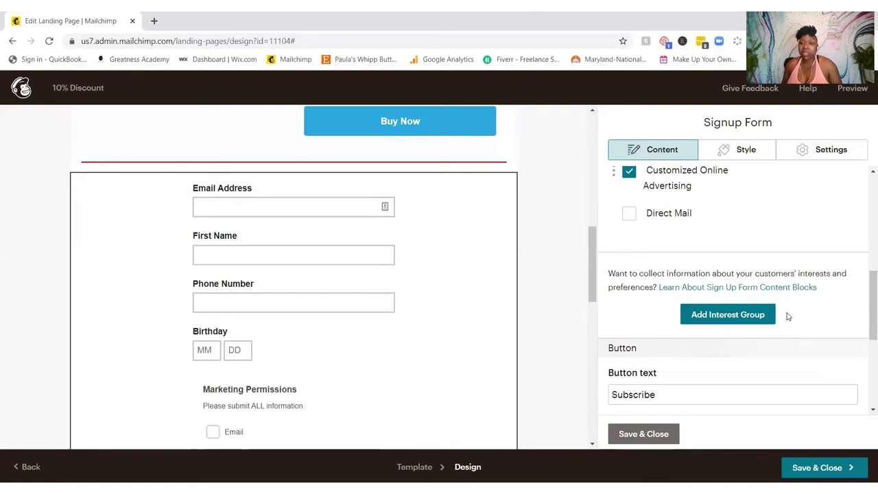
pyautogui.scroll(-1, 792, 258)
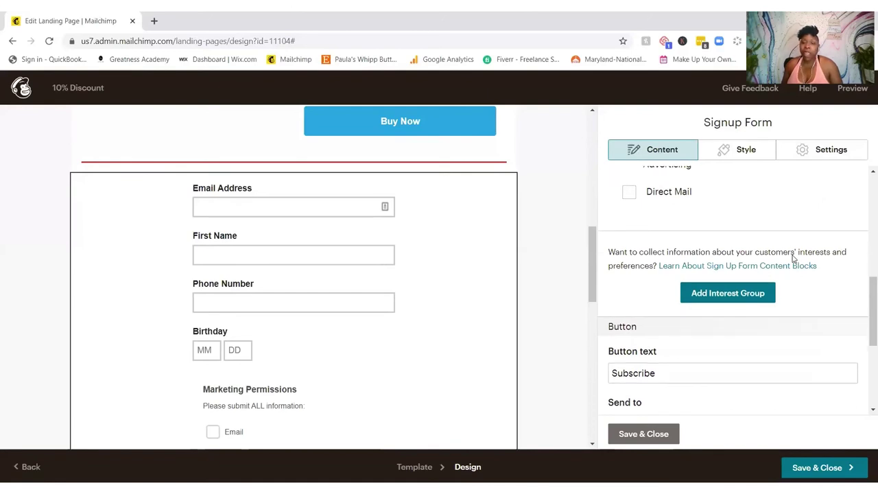
pyautogui.scroll(-1, 793, 259)
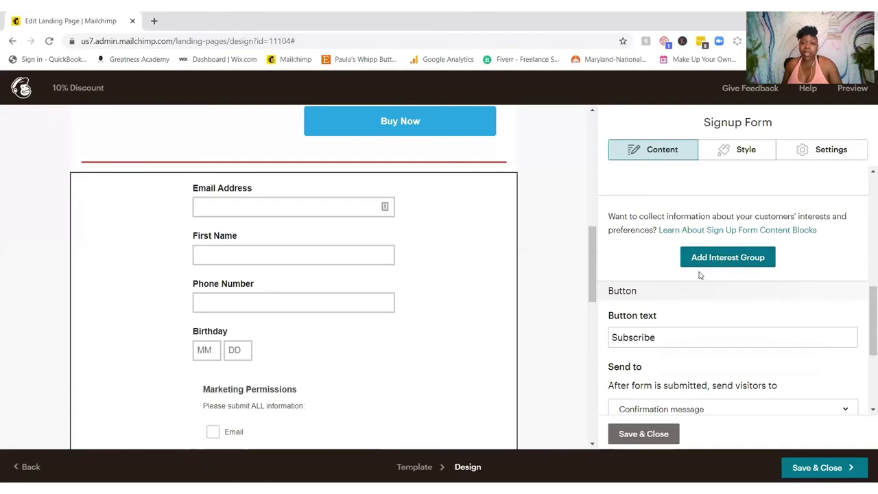
# Step: Replace the signup button text Subscribe with 'Join The Tribe'
pyautogui.scroll(-3, 697, 300)
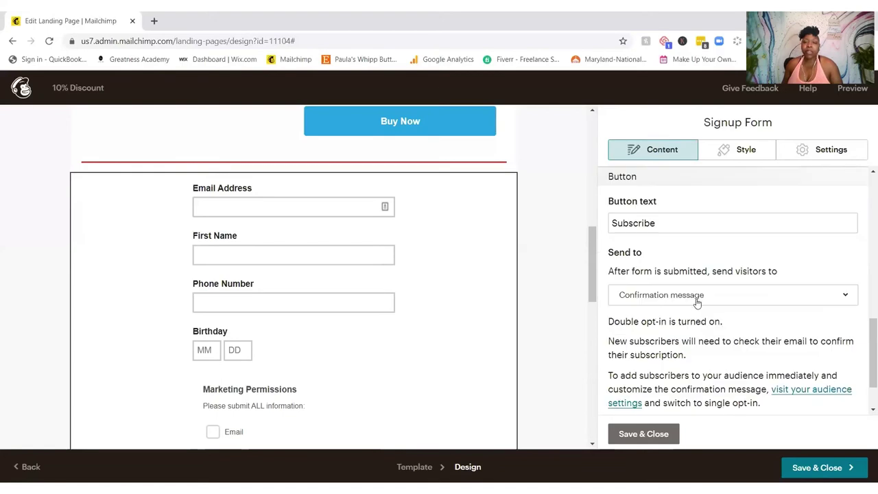
pyautogui.scroll(-3, 386, 384)
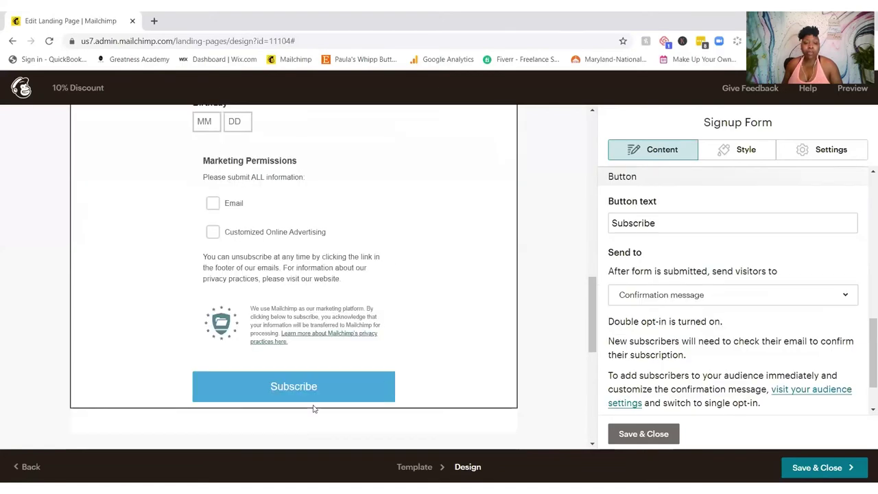
pyautogui.scroll(1, 691, 297)
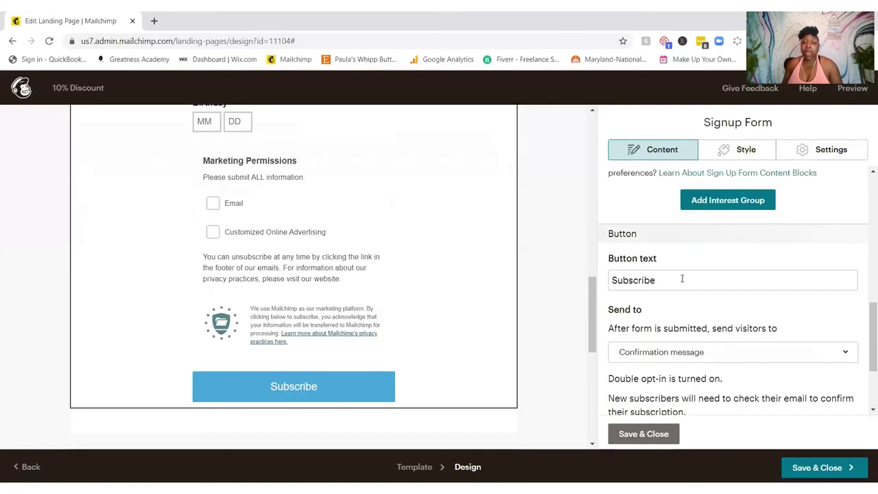
pyautogui.click(682, 277)
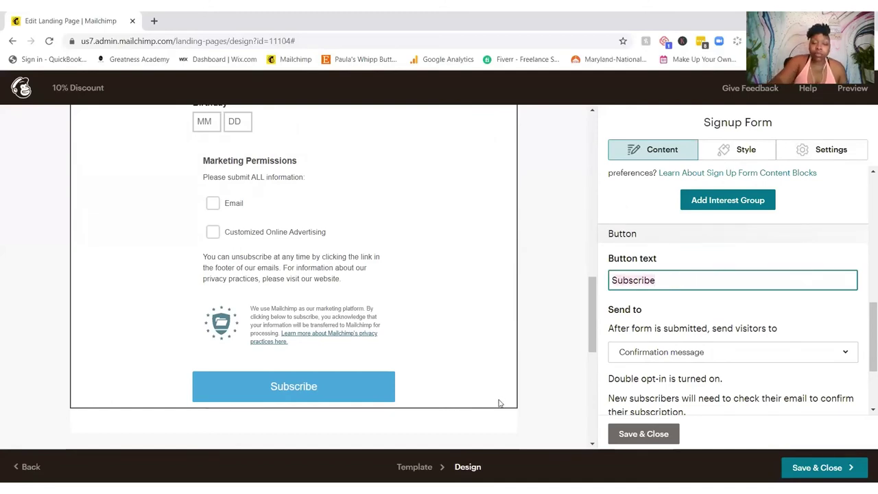
pyautogui.write('Join')
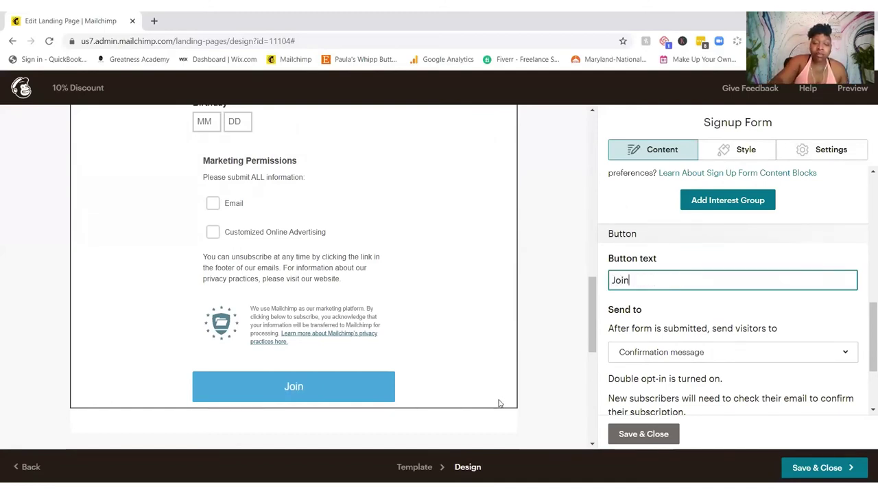
pyautogui.write(' The ')
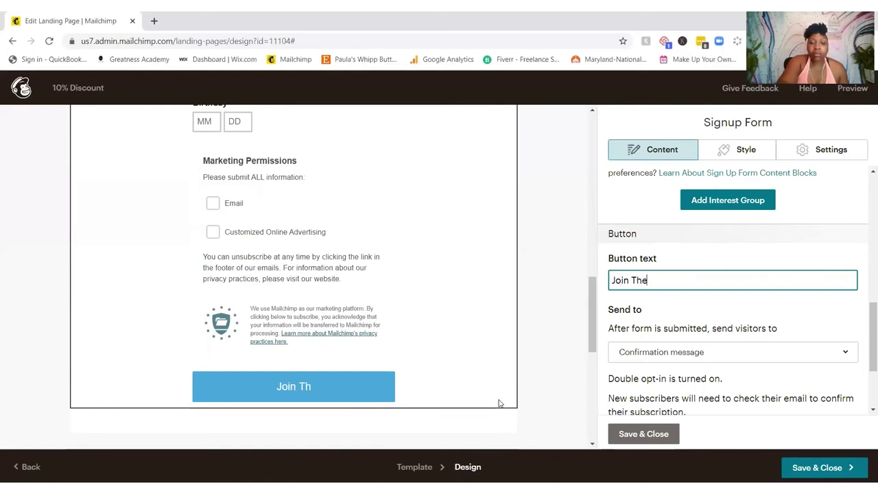
pyautogui.write('Tribe')
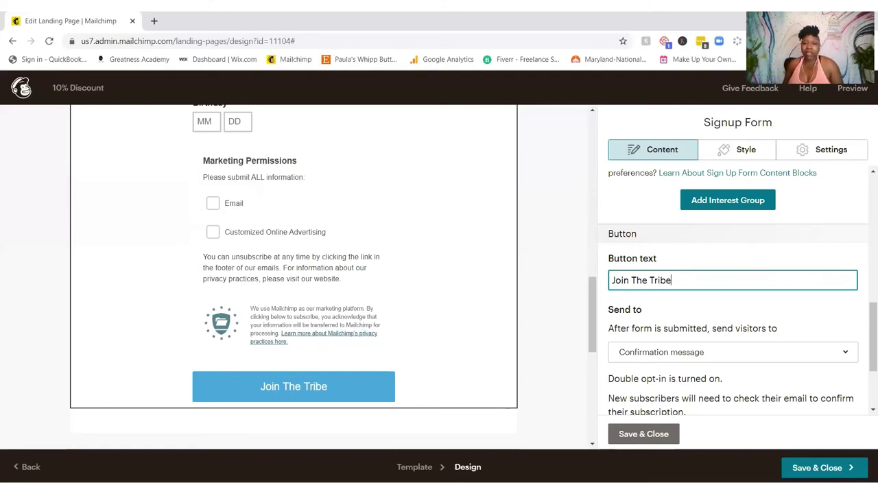
# Step: Keep the confirmation message as the form's after-submit destination
pyautogui.scroll(-1, 796, 300)
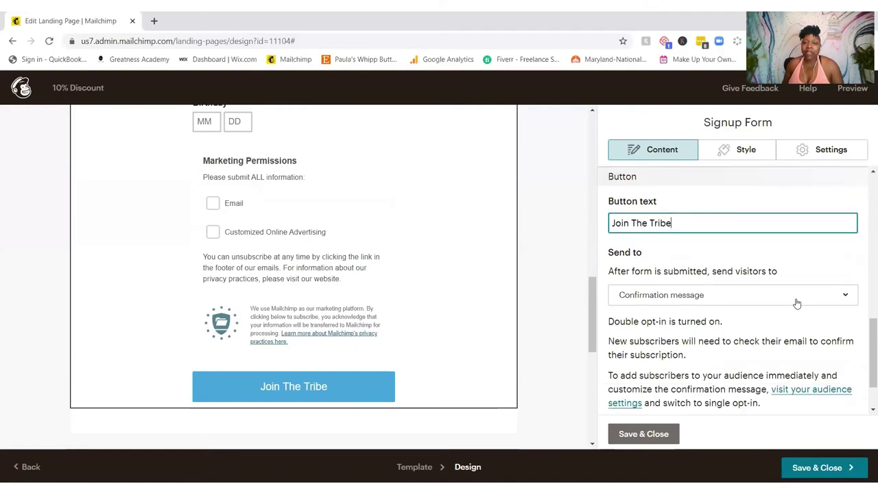
pyautogui.click(795, 300)
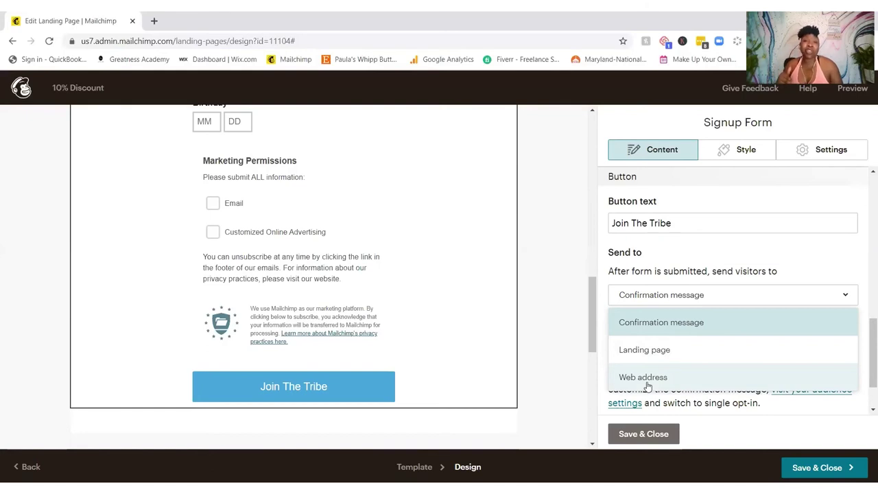
pyautogui.click(560, 350)
# Step: In the form's Style options, give the button a dark background colour
pyautogui.click(759, 152)
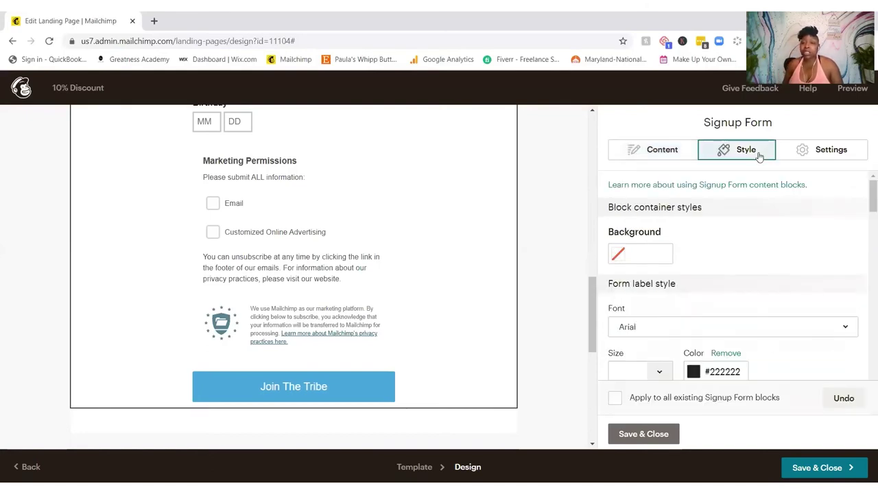
pyautogui.scroll(-5, 718, 292)
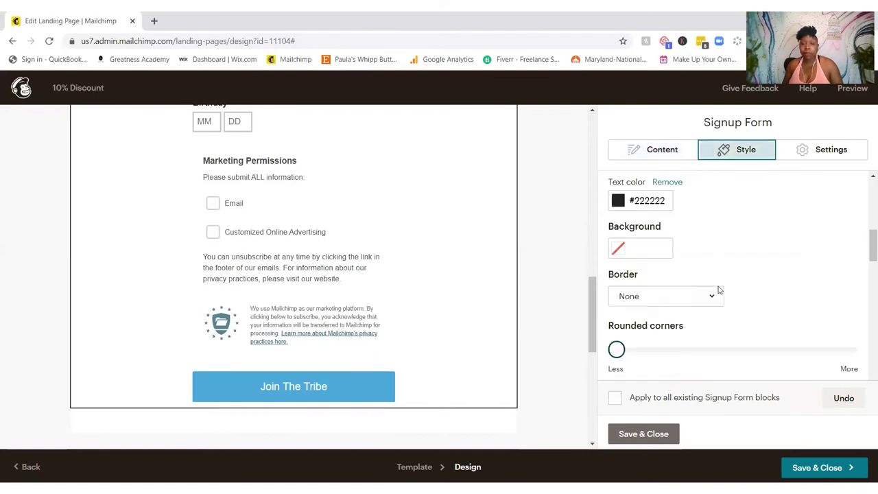
pyautogui.scroll(-10, 718, 292)
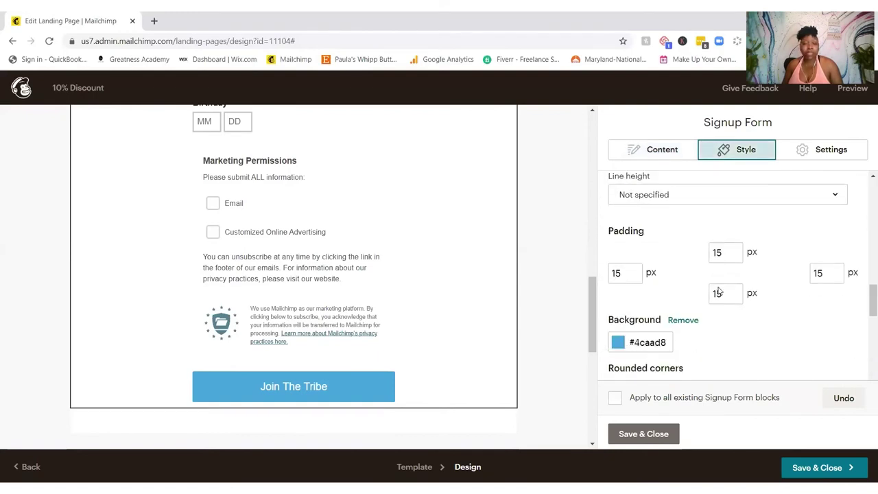
pyautogui.click(623, 267)
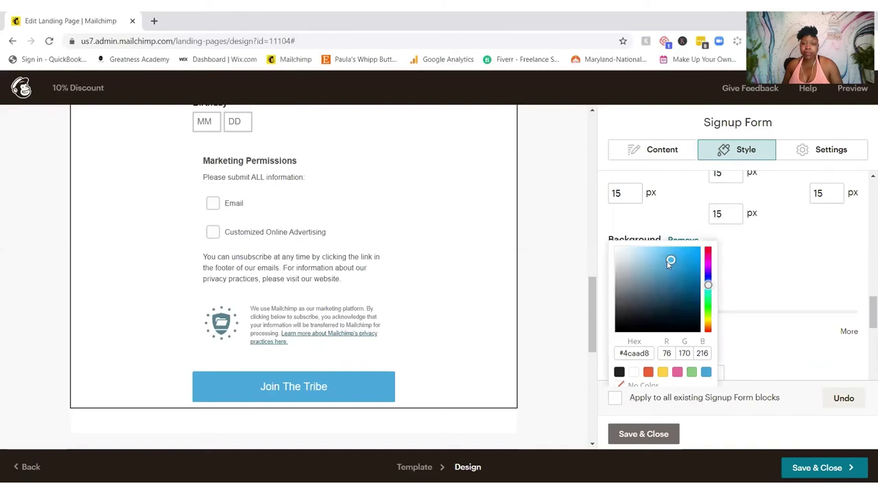
pyautogui.scroll(-1, 670, 264)
pyautogui.moveTo(661, 270)
pyautogui.mouseDown()
pyautogui.moveTo(622, 263)
pyautogui.moveTo(631, 291)
pyautogui.mouseUp()
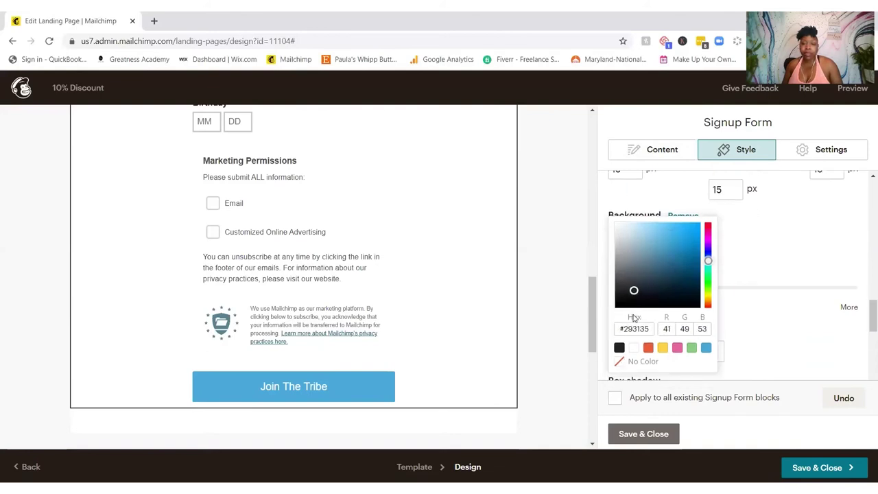
pyautogui.click(635, 318)
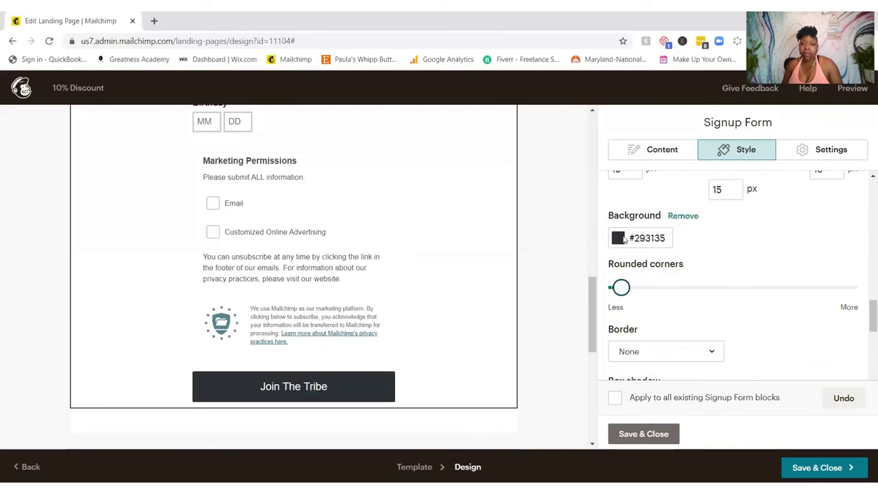
# Step: Change the button background to purple #882be0, round its corners, and save the form
pyautogui.click(632, 240)
pyautogui.moveTo(707, 262); pyautogui.dragTo(713, 241)
pyautogui.click(715, 241)
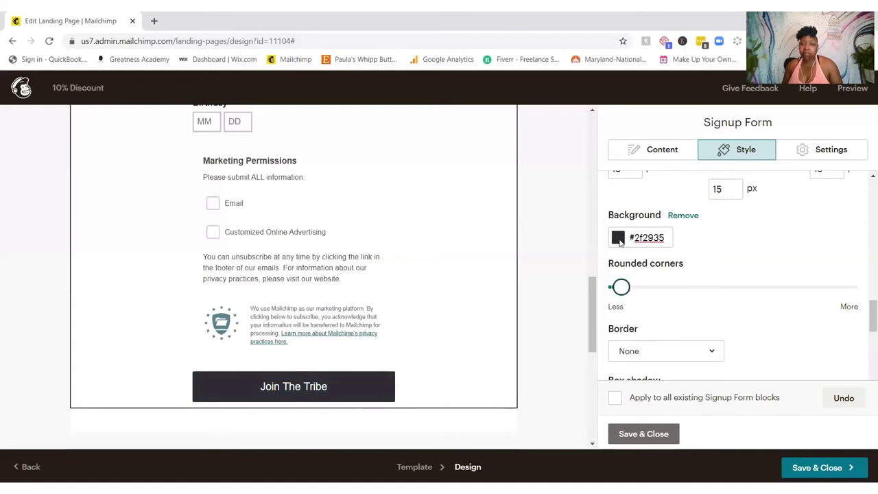
pyautogui.click(619, 238)
pyautogui.moveTo(634, 289); pyautogui.dragTo(684, 232)
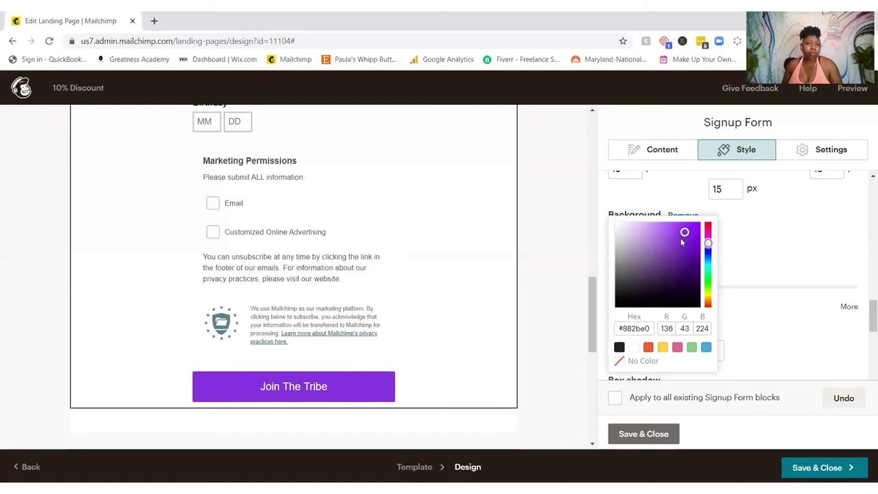
pyautogui.click(778, 235)
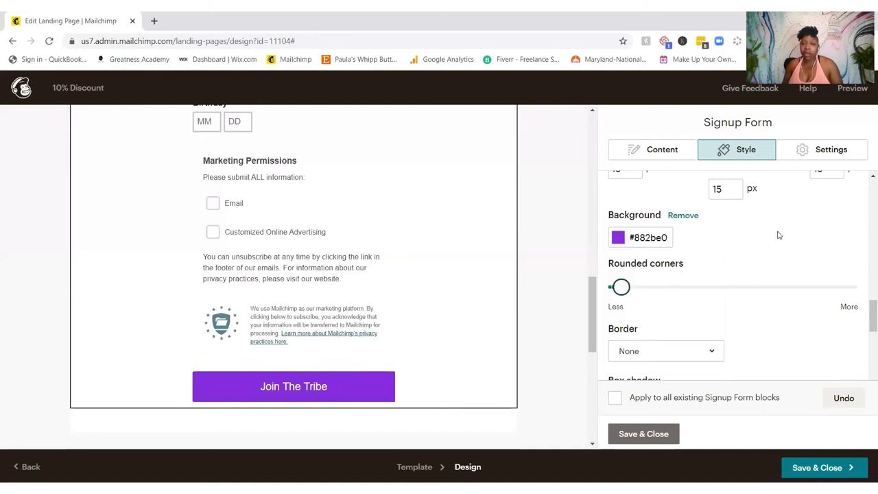
pyautogui.moveTo(622, 287); pyautogui.dragTo(717, 292)
pyautogui.click(649, 435)
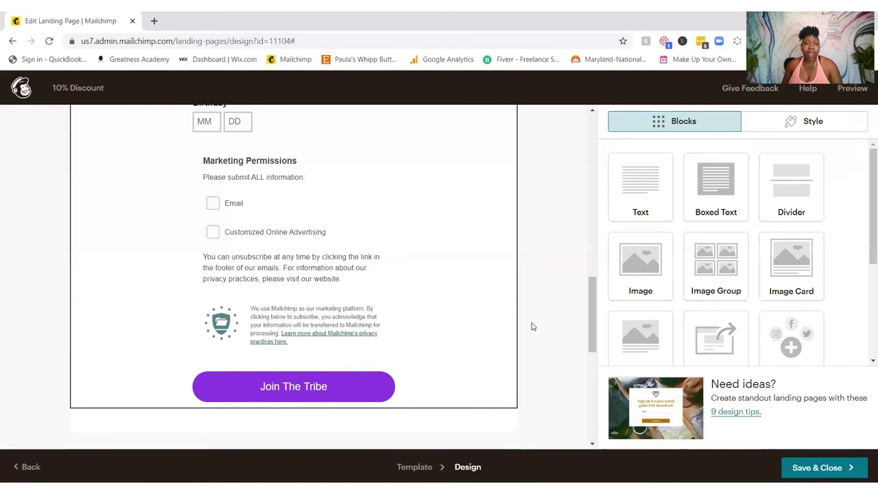
# Step: Swap the T-shirt placeholder for the $19.00 LemonGrass Butters and Oils for Skin/Hair product
pyautogui.scroll(4, 534, 326)
pyautogui.scroll(10, 533, 326)
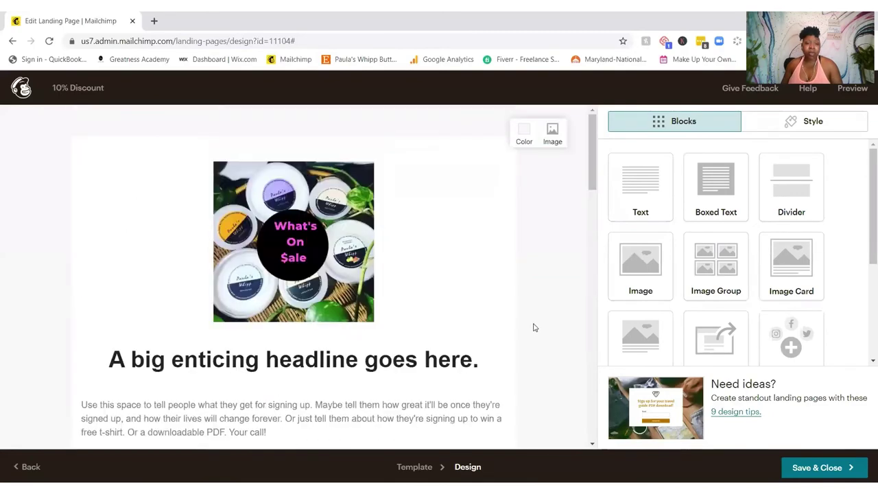
pyautogui.scroll(-6, 534, 327)
pyautogui.scroll(2, 534, 327)
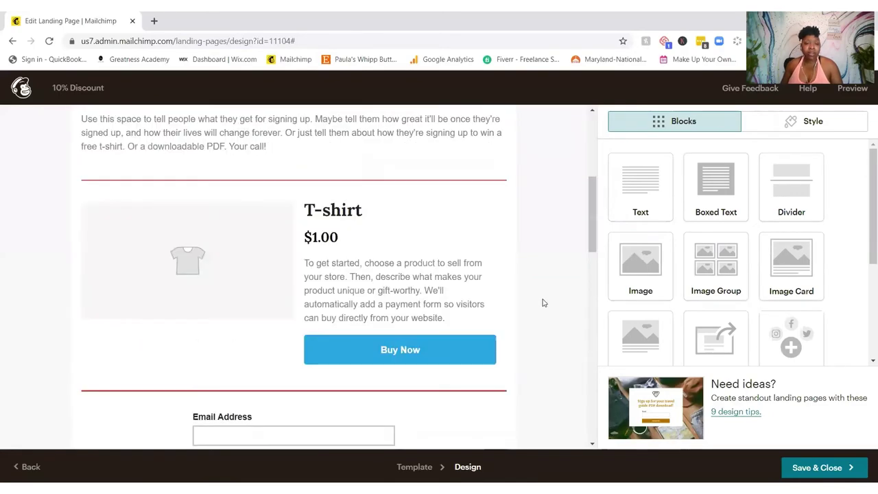
pyautogui.moveTo(473, 204)
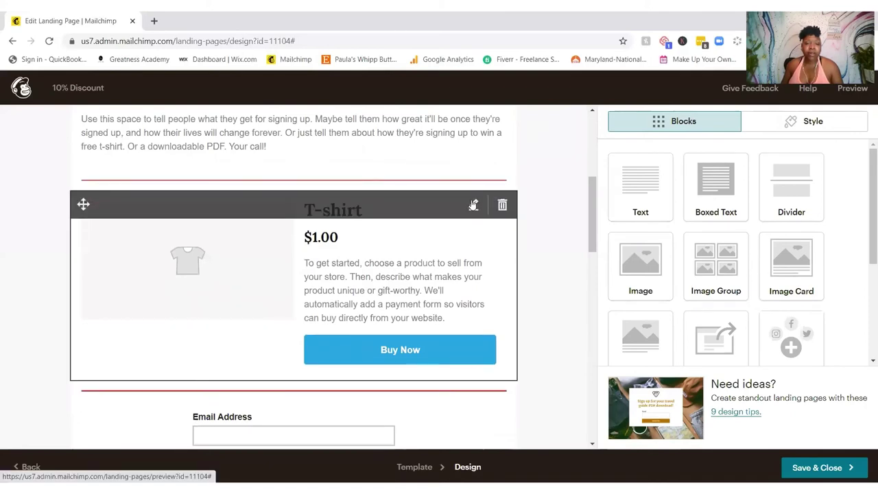
pyautogui.click(473, 205)
pyautogui.click(639, 216)
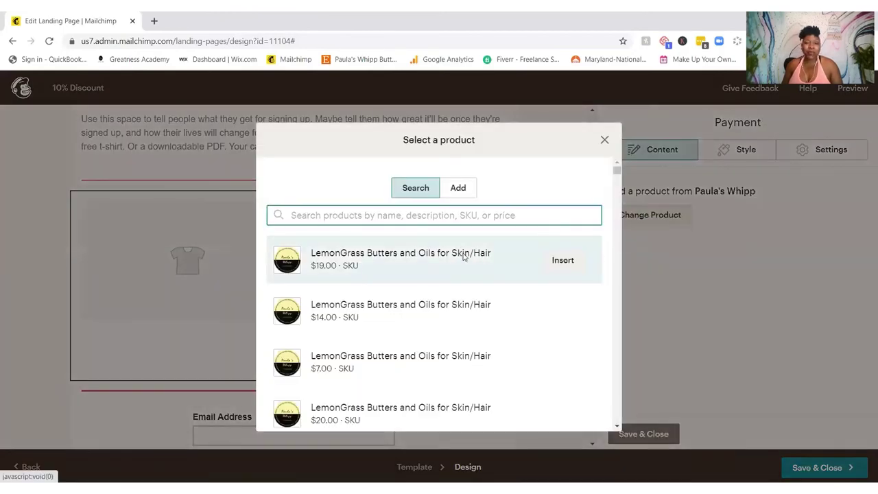
pyautogui.click(463, 255)
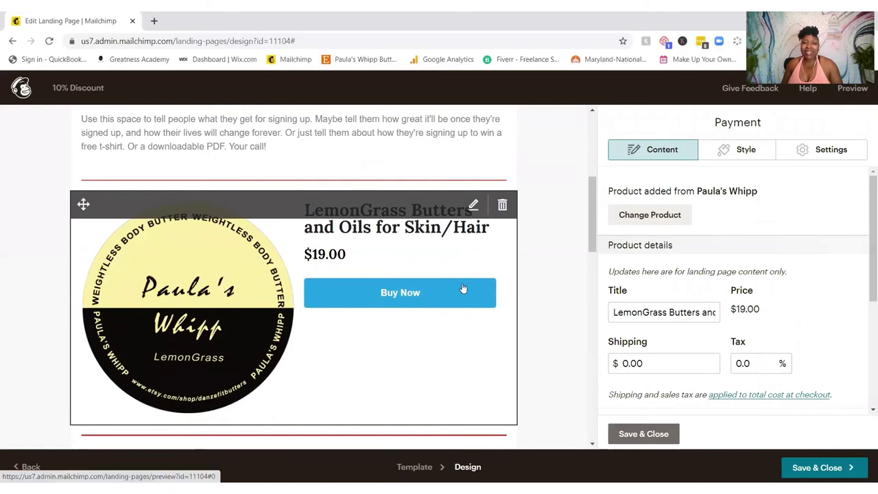
# Step: Style Buy Now with a #a429dd background and a yellow bottom-right shadow, then save the block
pyautogui.click(749, 150)
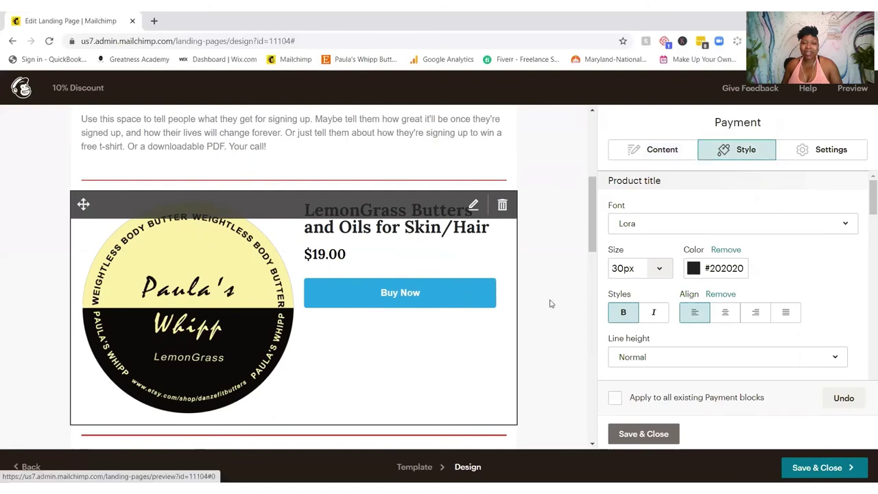
pyautogui.scroll(-4, 730, 223)
pyautogui.scroll(-5, 730, 223)
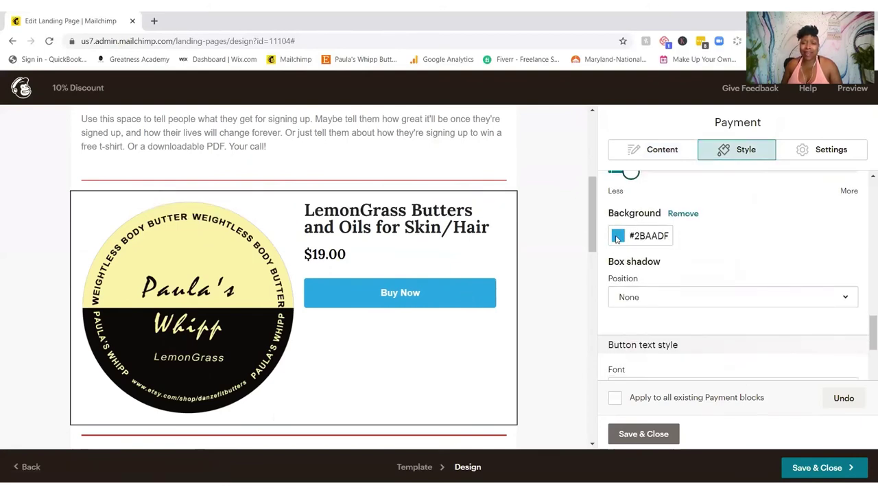
pyautogui.click(618, 236)
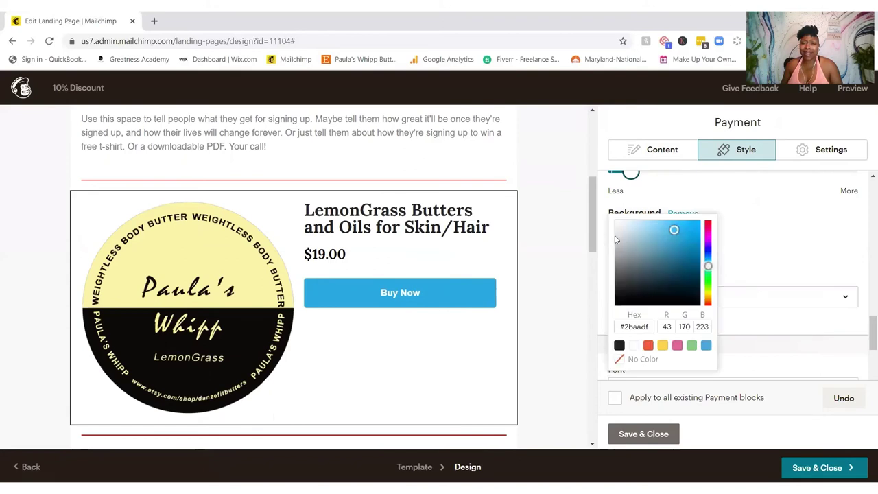
pyautogui.moveTo(708, 259); pyautogui.dragTo(710, 236)
pyautogui.click(715, 242)
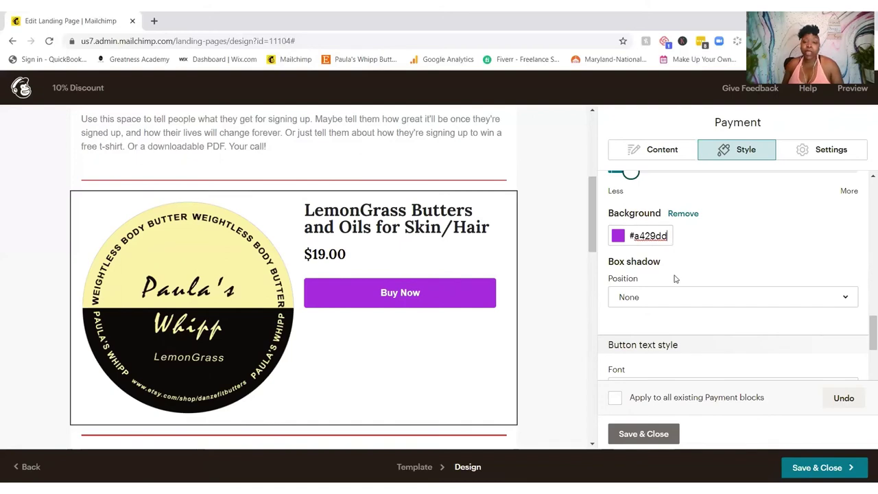
pyautogui.click(663, 297)
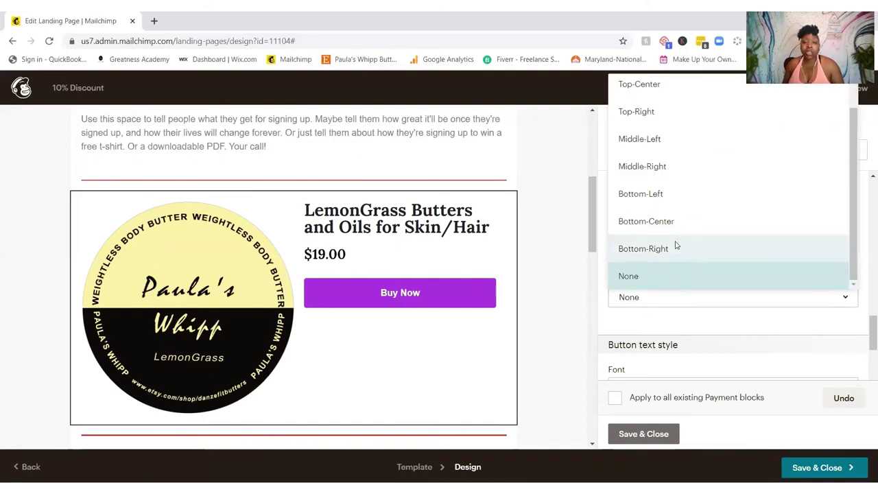
pyautogui.click(675, 247)
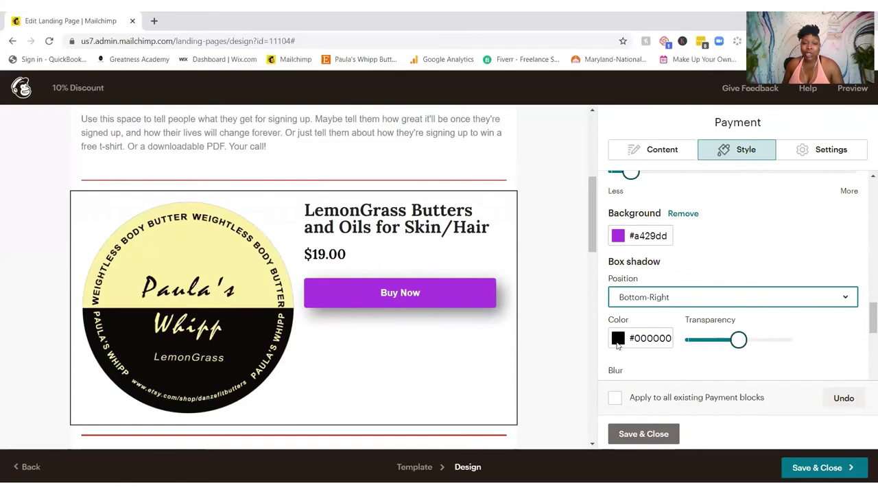
pyautogui.click(618, 339)
pyautogui.click(662, 308)
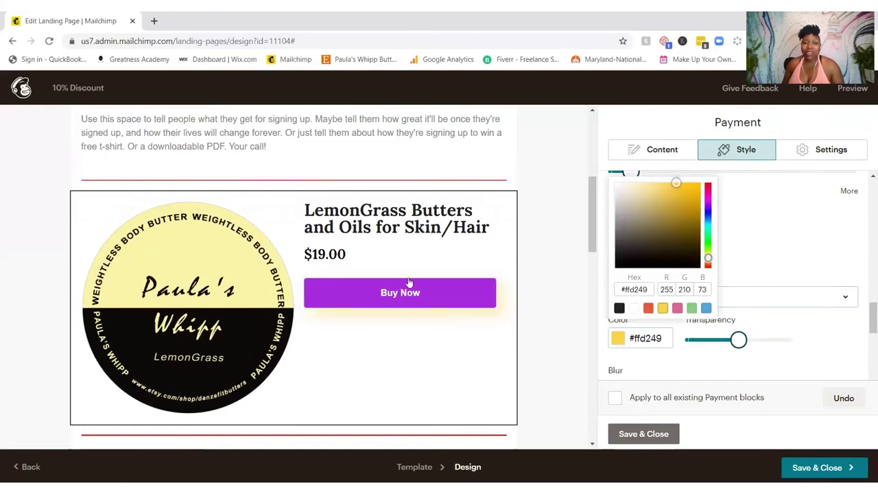
pyautogui.click(626, 434)
# Step: Open the desktop Preview of the 10% Discount landing page
pyautogui.scroll(-10, 535, 343)
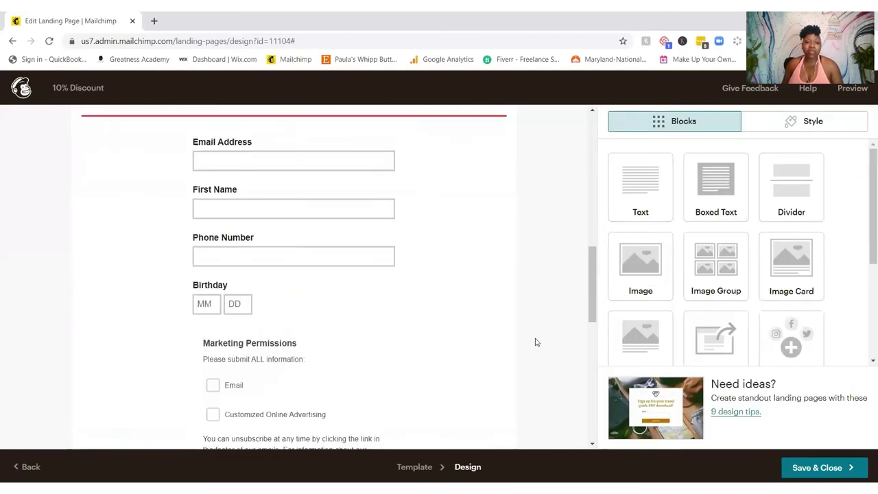
pyautogui.scroll(15, 540, 334)
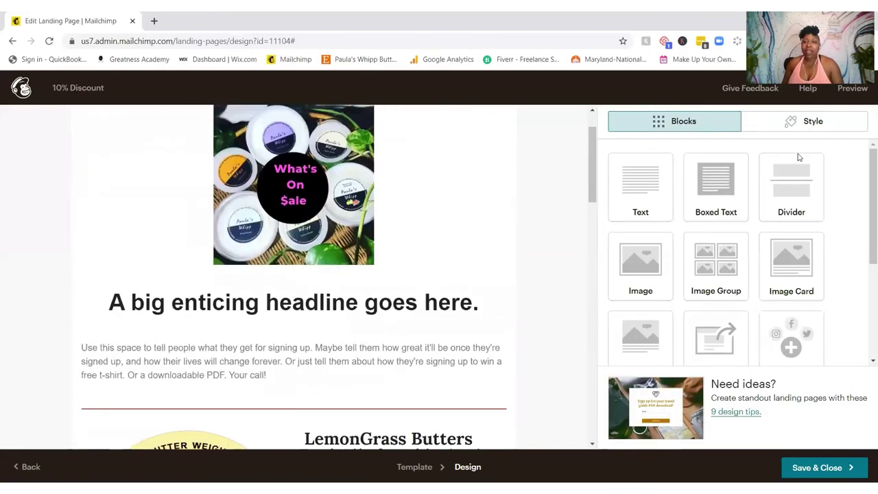
pyautogui.click(852, 89)
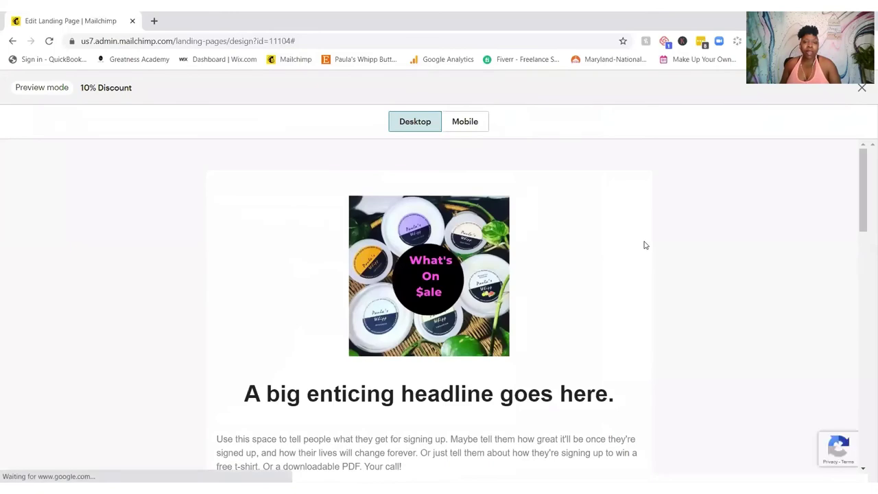
# Step: Check the landing page in the Mobile preview, then close the preview to return to editing
pyautogui.scroll(-8, 644, 242)
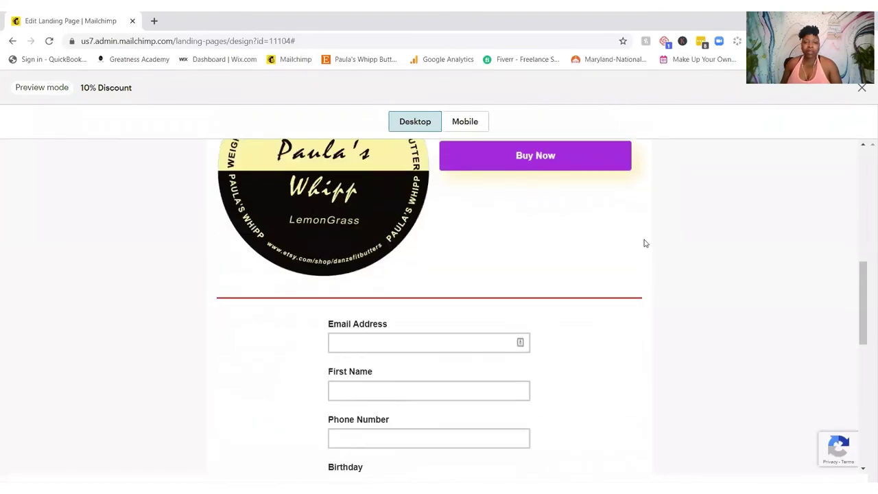
pyautogui.scroll(-4, 645, 242)
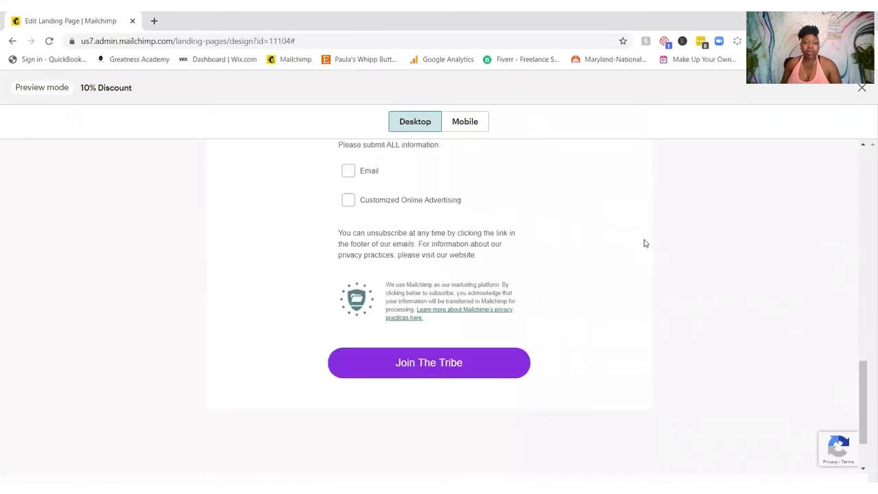
pyautogui.scroll(-2, 645, 243)
pyautogui.scroll(14, 645, 241)
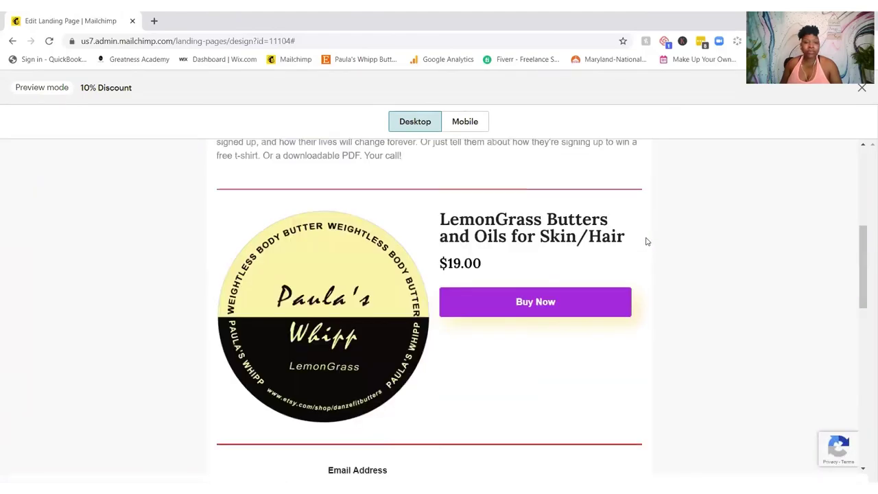
pyautogui.click(464, 123)
pyautogui.moveTo(527, 211); pyautogui.dragTo(451, 411)
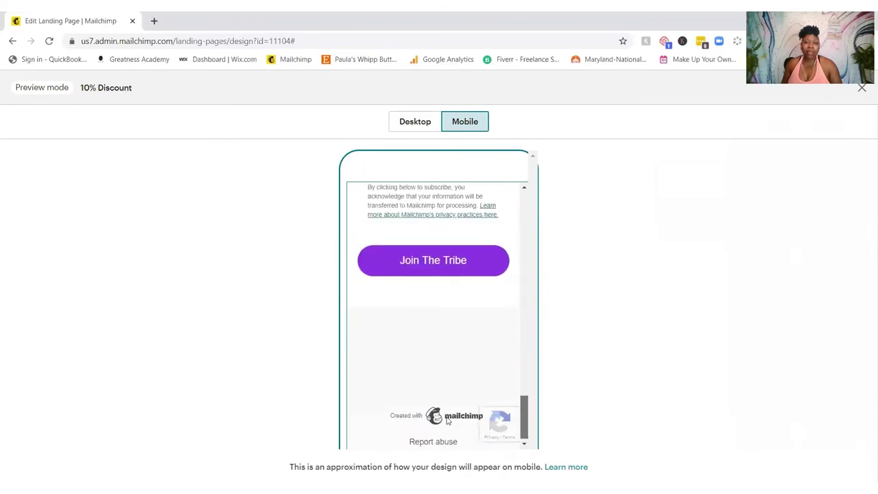
pyautogui.scroll(15, 446, 419)
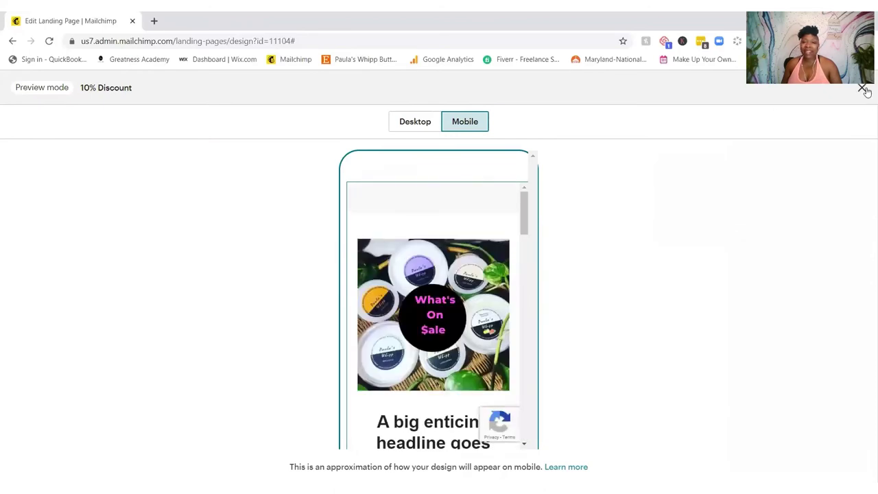
pyautogui.click(862, 88)
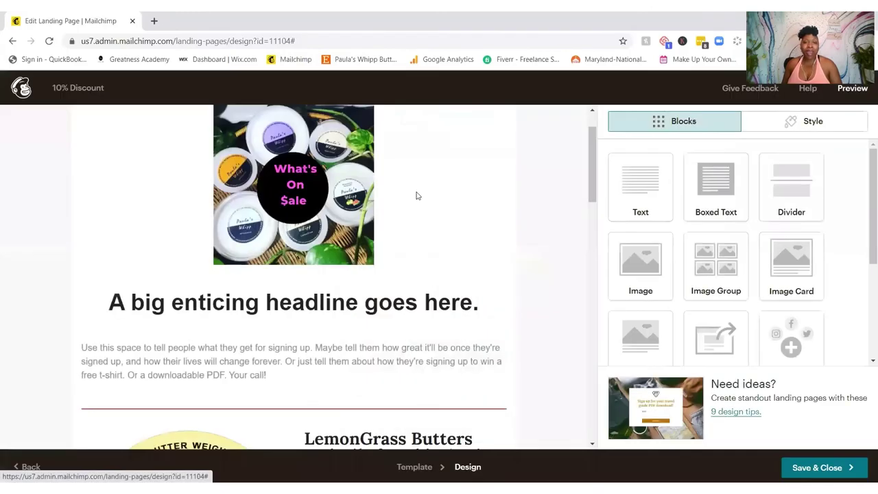
pyautogui.moveTo(325, 333)
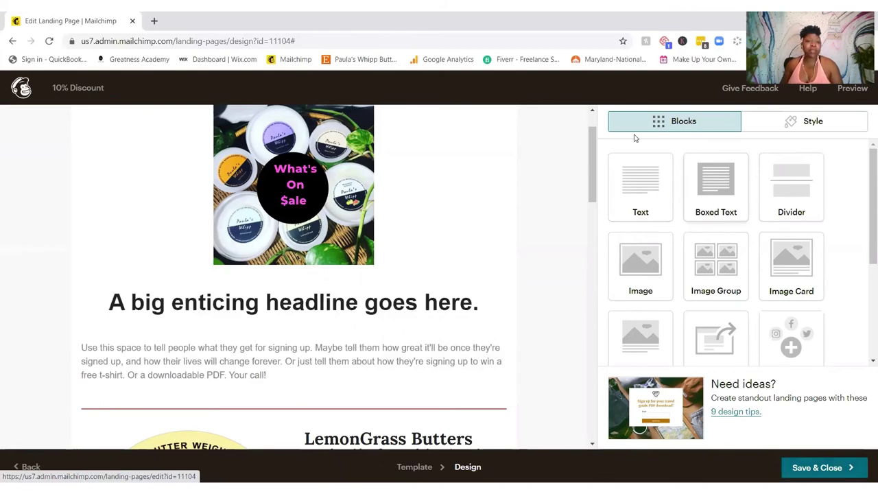
pyautogui.click(9, 44)
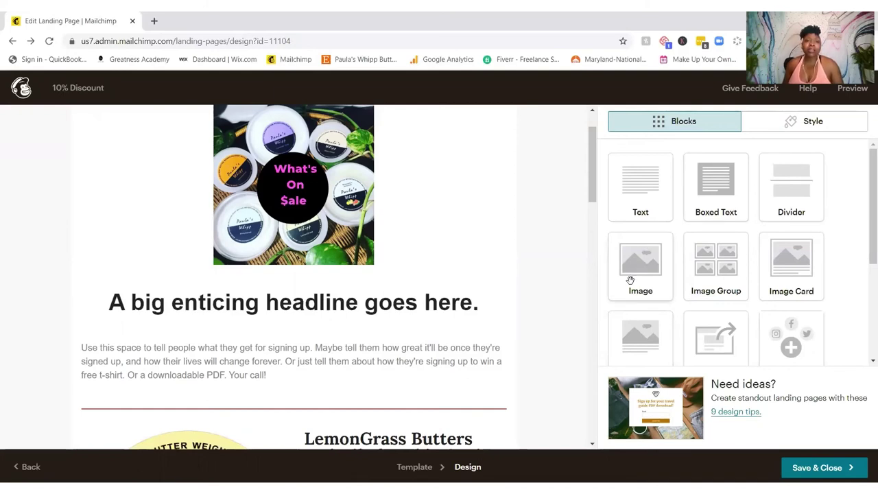
pyautogui.click(13, 41)
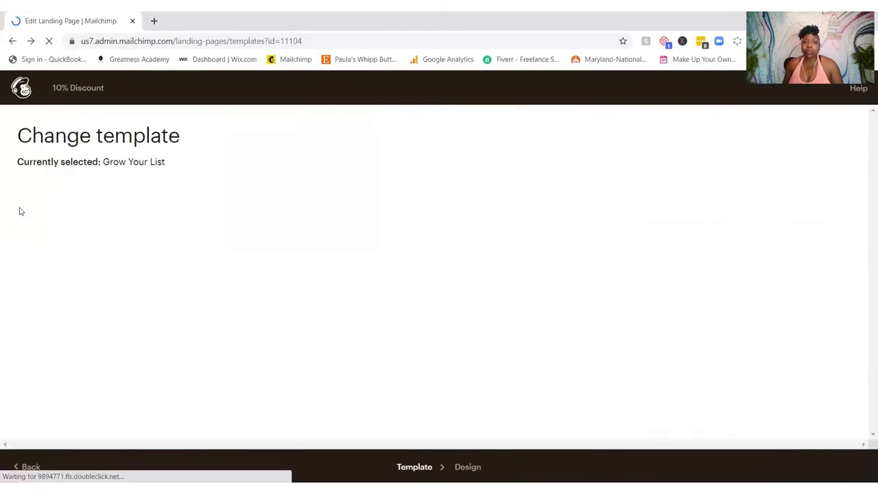
# Step: Leave the editor, close the signup dialog and get back to the Campaigns list
pyautogui.click(12, 41)
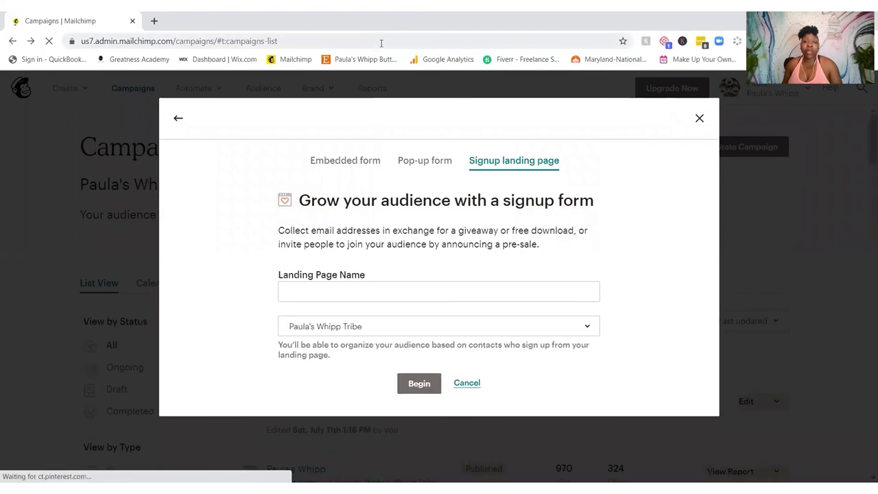
pyautogui.click(699, 118)
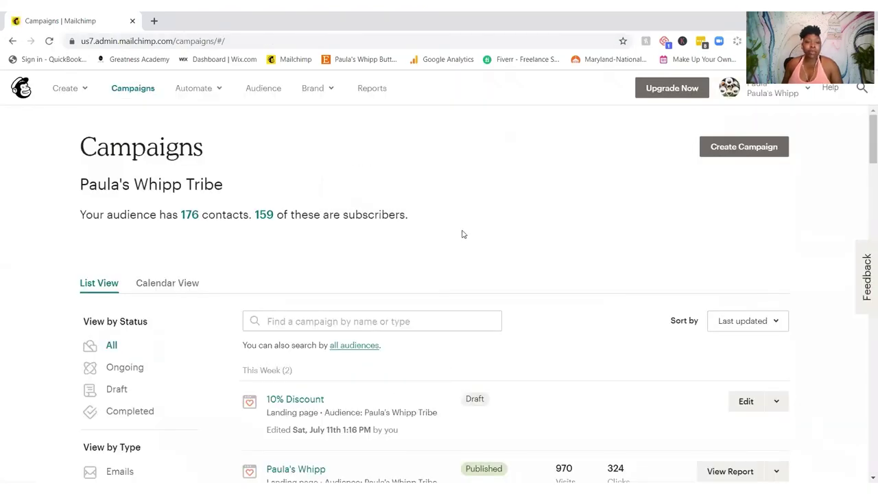
pyautogui.click(317, 96)
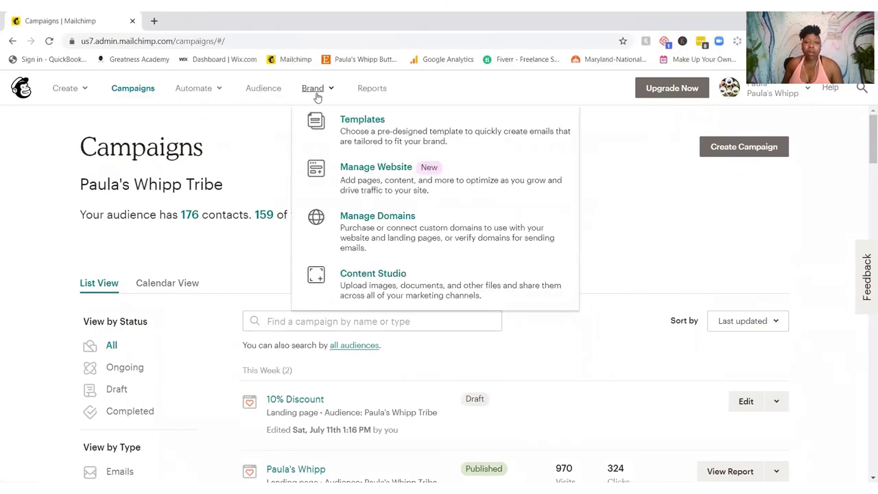
pyautogui.click(371, 89)
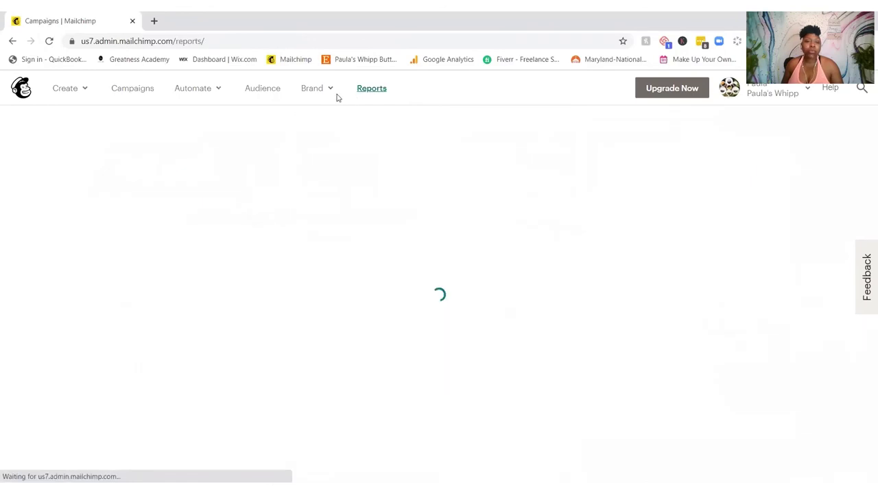
pyautogui.click(205, 91)
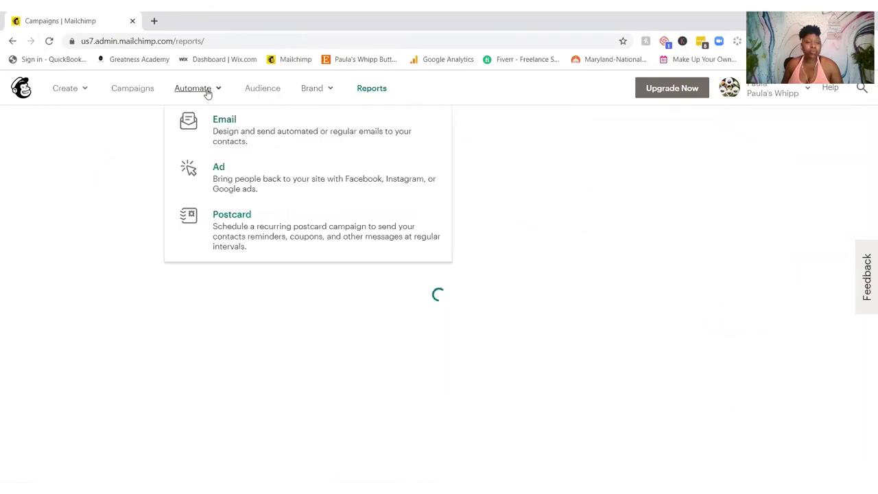
pyautogui.click(141, 91)
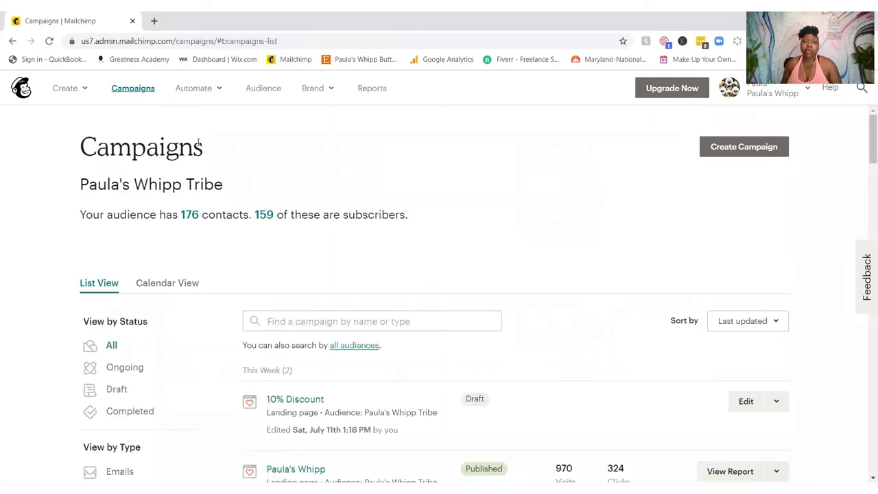
# Step: Filter the Campaigns list to show only Surveys
pyautogui.scroll(-4, 189, 201)
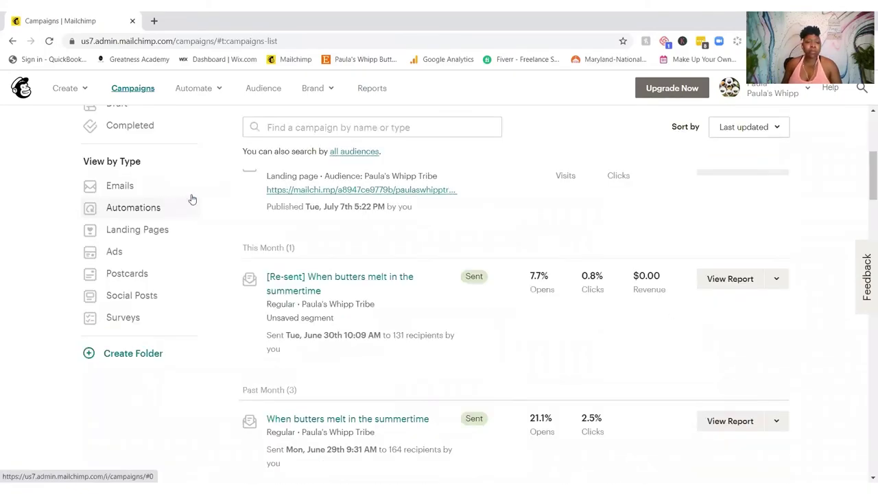
pyautogui.click(83, 92)
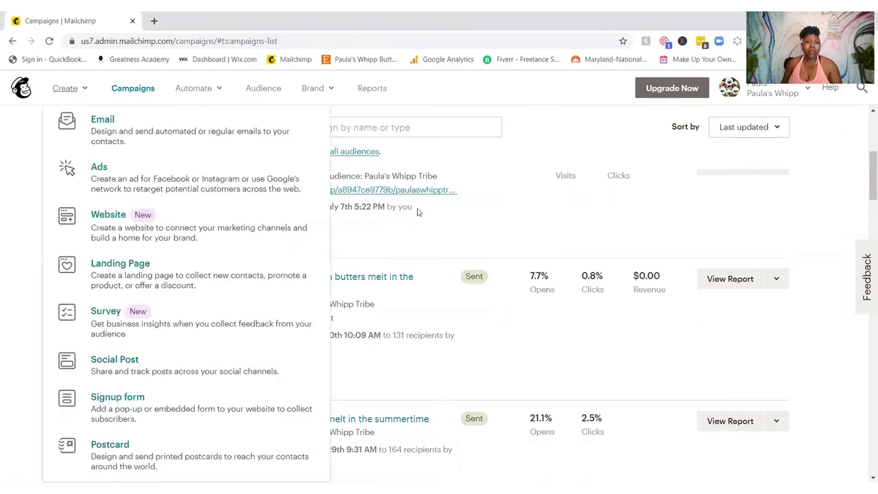
pyautogui.click(417, 232)
pyautogui.click(120, 322)
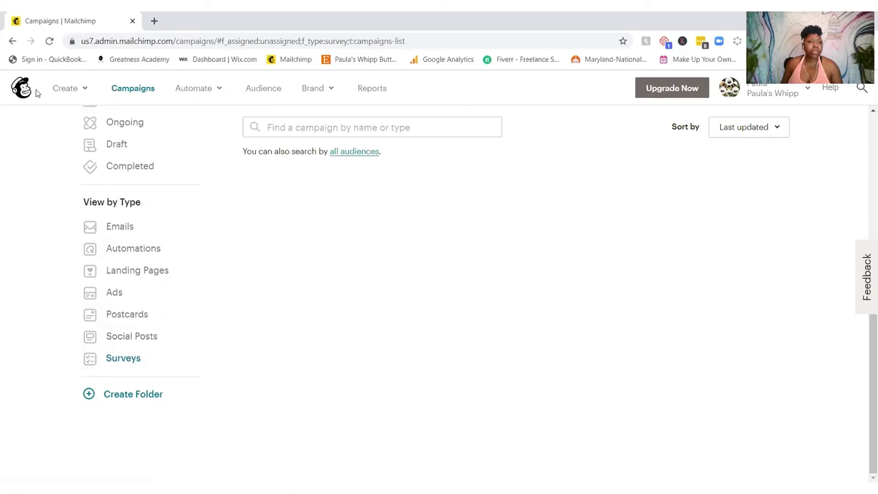
# Step: Start a new survey from Create > Survey for the existing audience and Begin
pyautogui.click(61, 93)
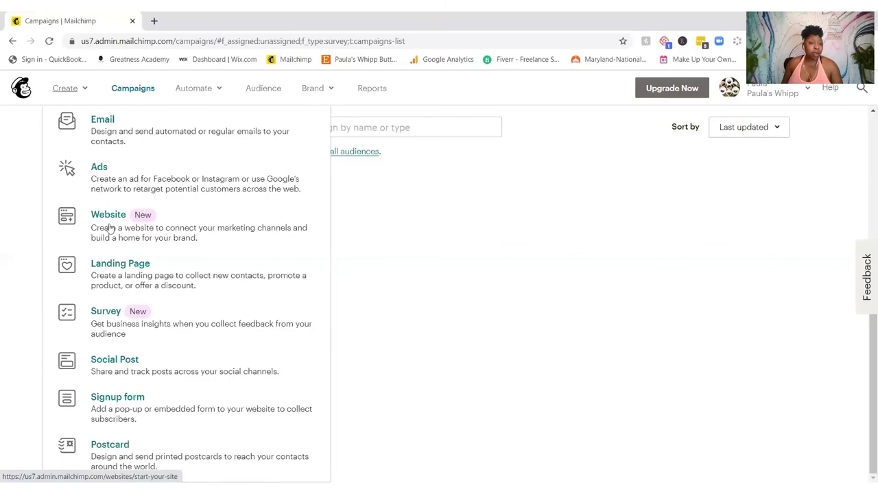
pyautogui.click(120, 312)
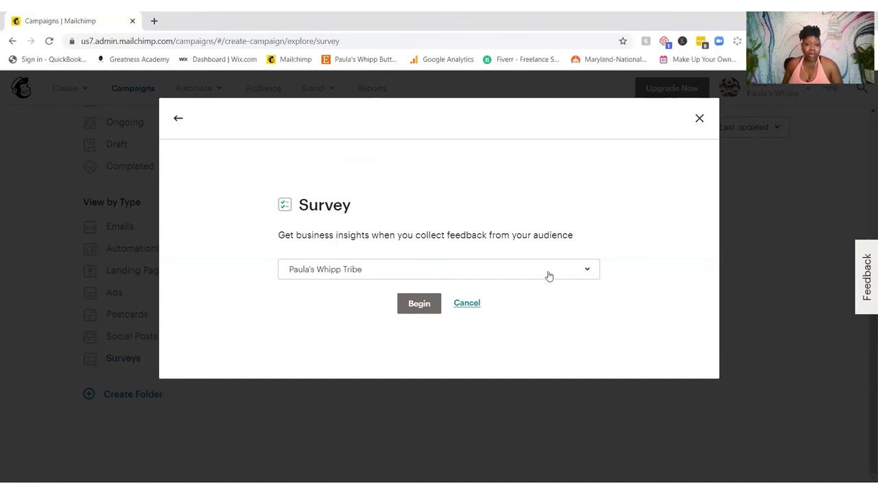
pyautogui.click(414, 307)
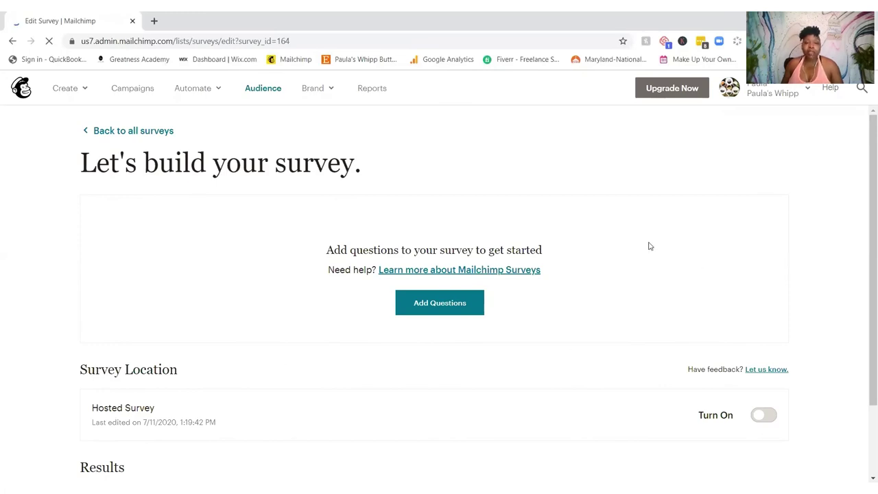
# Step: Go to Add Questions and bring up the question-type list
pyautogui.scroll(-1, 649, 245)
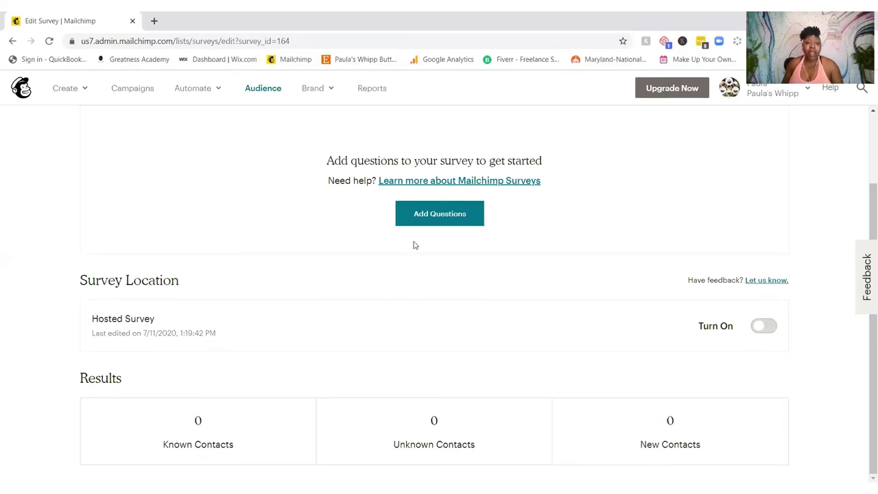
pyautogui.click(440, 214)
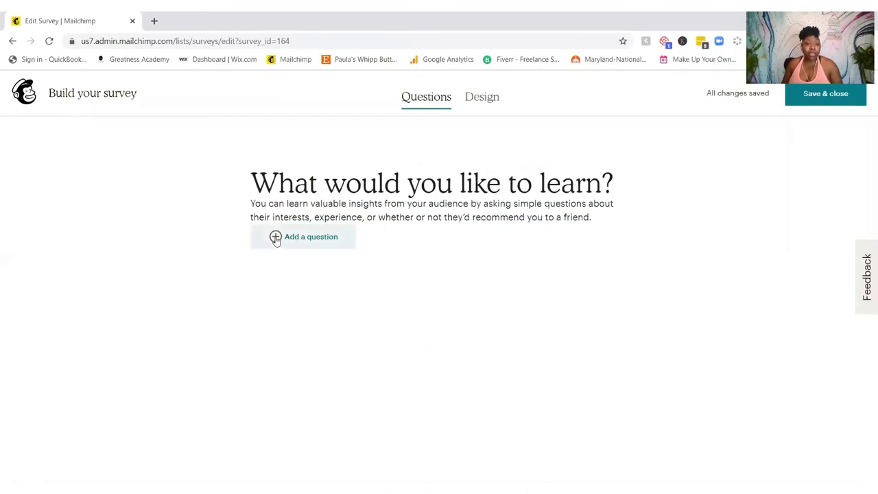
pyautogui.click(275, 237)
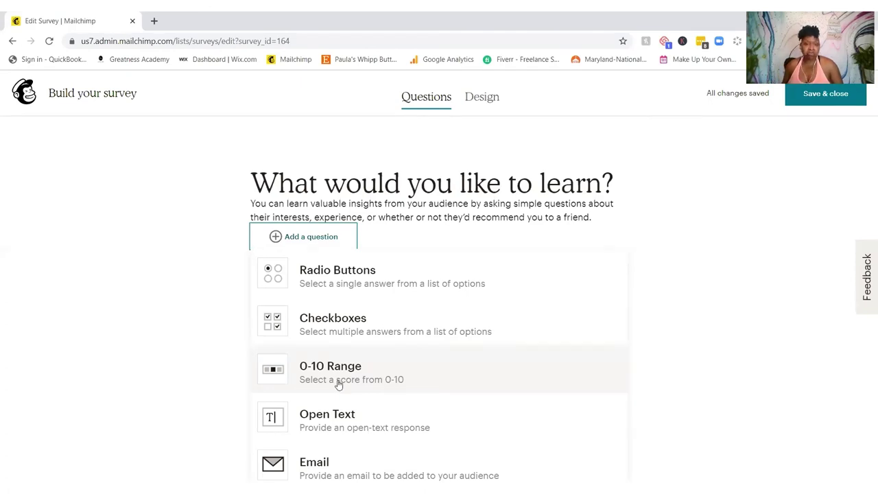
# Step: Add Checkboxes, 0-10 Range and Radio Buttons questions to the survey
pyautogui.click(355, 333)
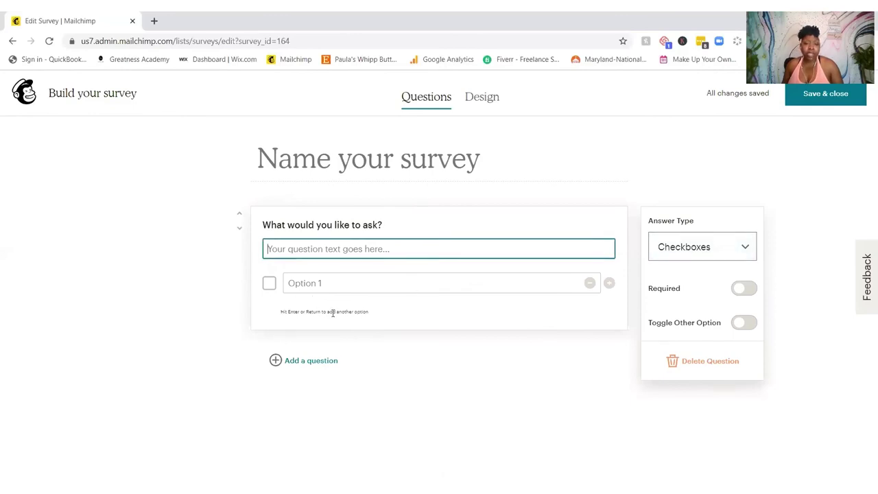
pyautogui.click(276, 361)
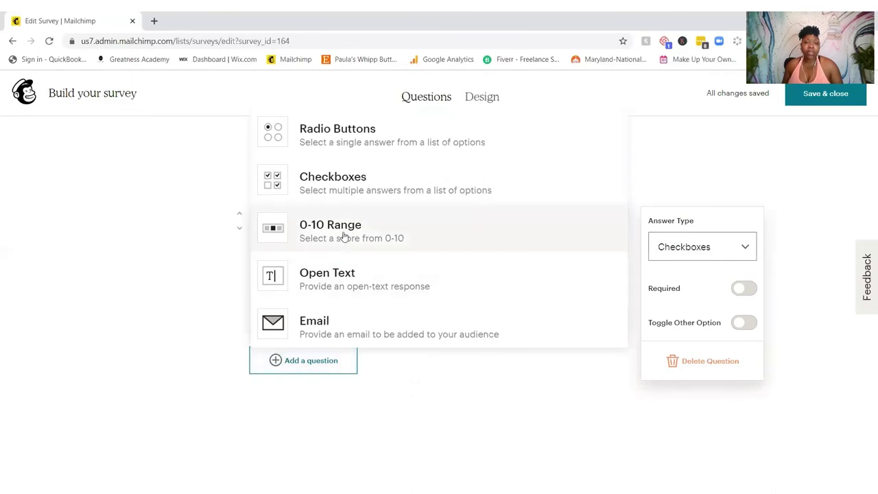
pyautogui.click(344, 238)
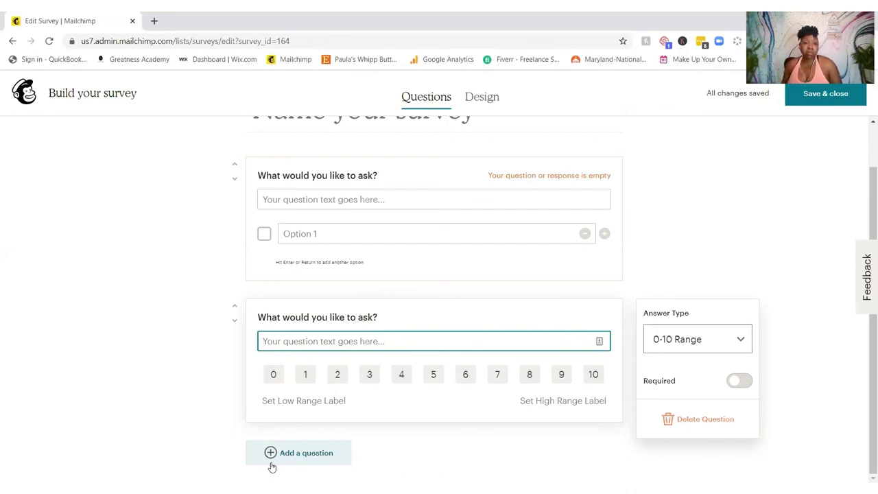
pyautogui.click(272, 460)
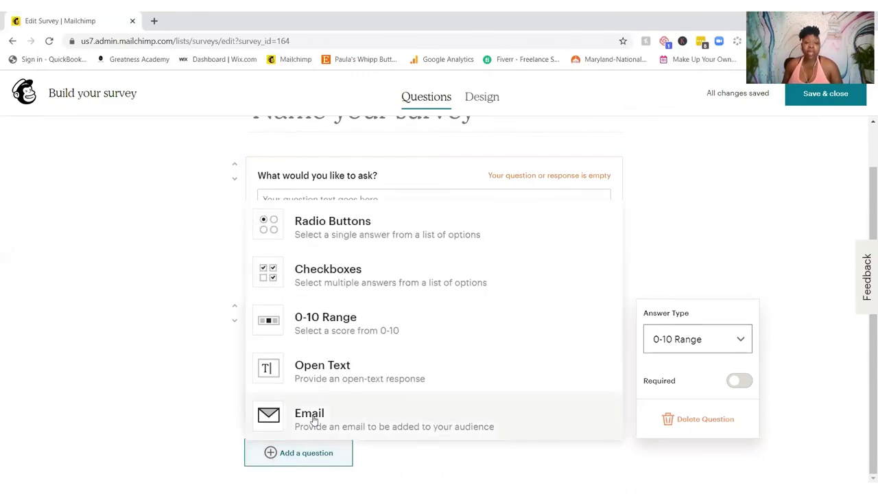
pyautogui.click(367, 229)
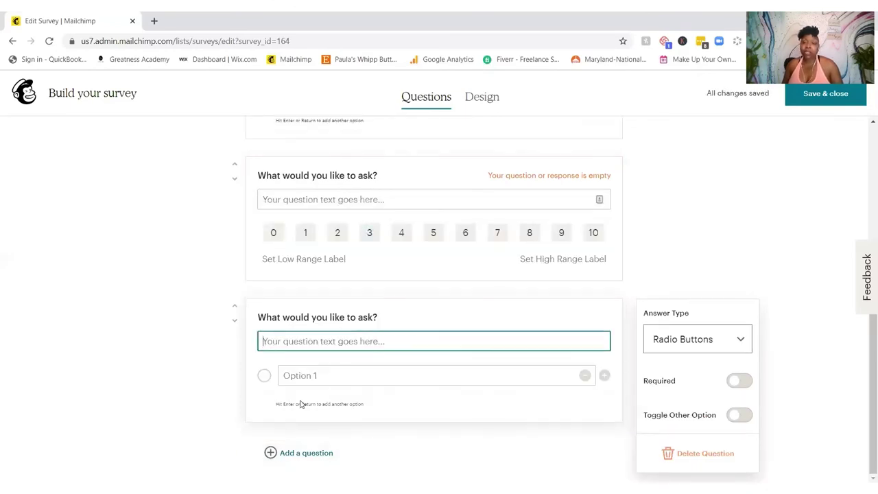
# Step: Change the last question's answer type to Checkboxes
pyautogui.scroll(2, 302, 401)
pyautogui.scroll(-2, 302, 402)
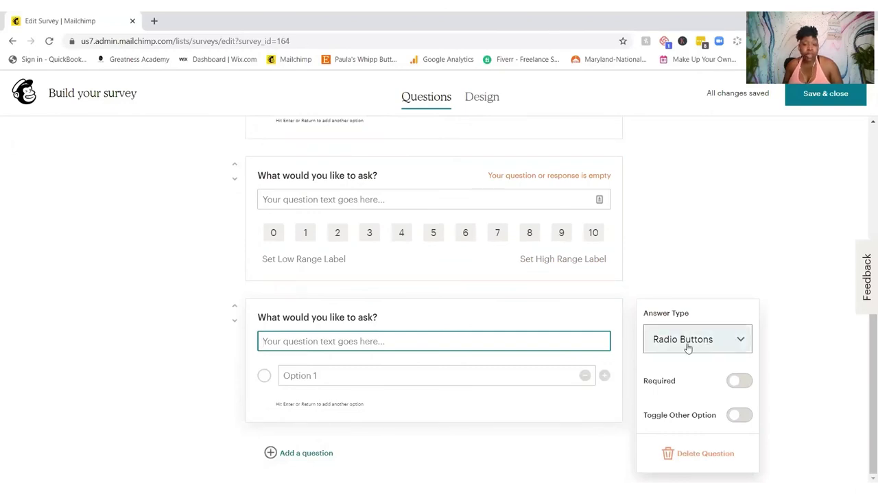
pyautogui.click(739, 340)
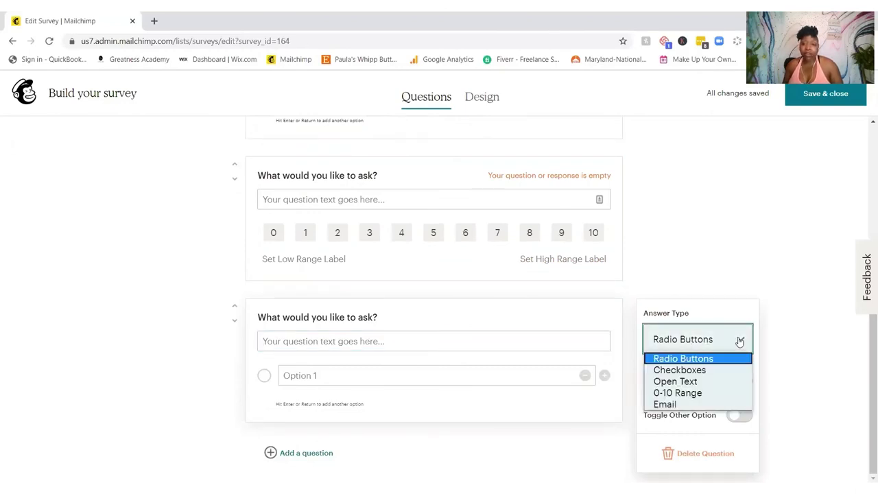
pyautogui.click(697, 370)
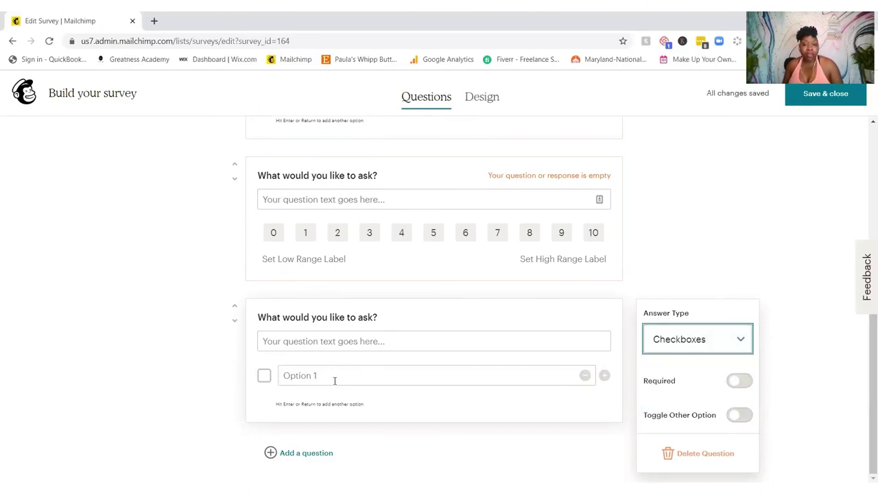
# Step: Mark the last, the 0-10 Range and the first Checkboxes questions as required
pyautogui.click(738, 380)
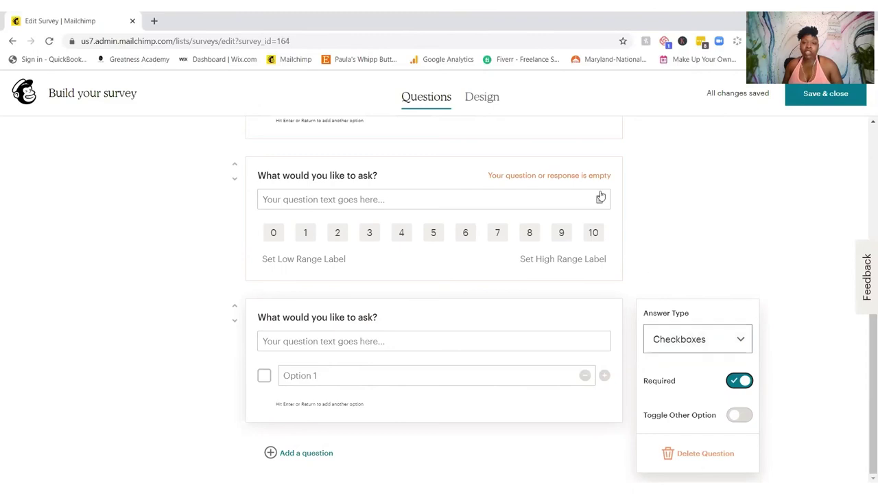
pyautogui.click(500, 175)
pyautogui.click(739, 239)
pyautogui.scroll(5, 566, 252)
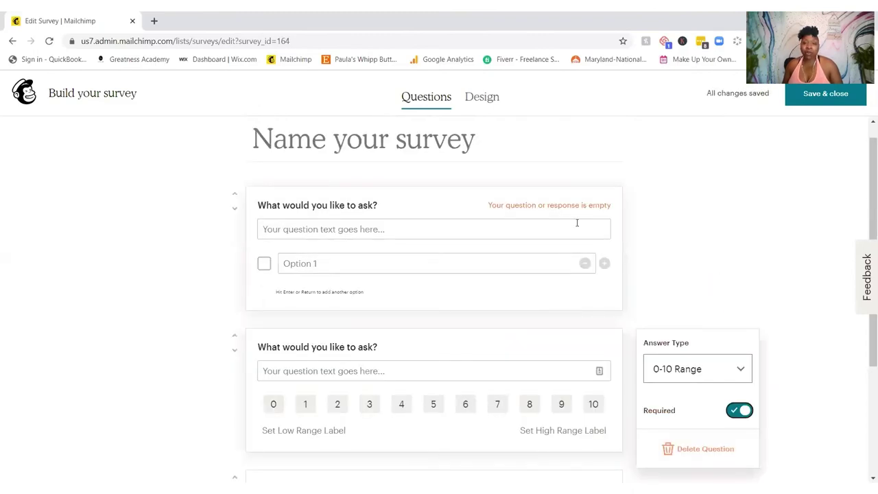
pyautogui.click(584, 201)
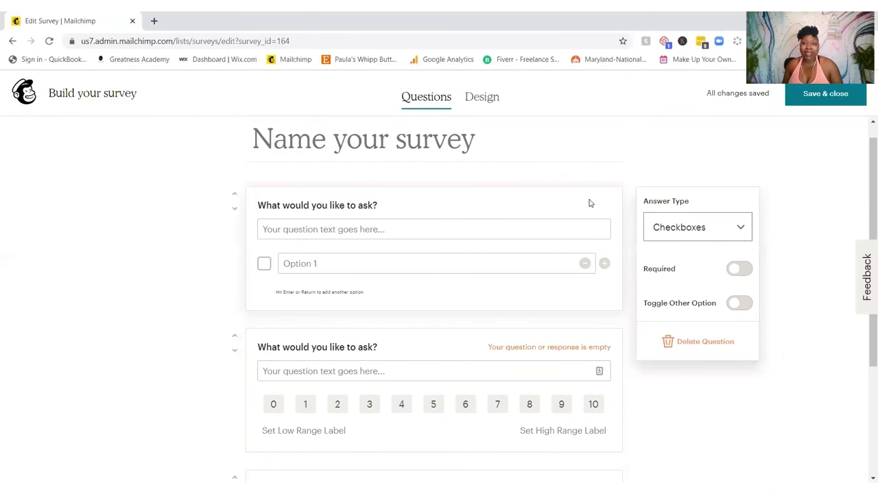
pyautogui.click(737, 269)
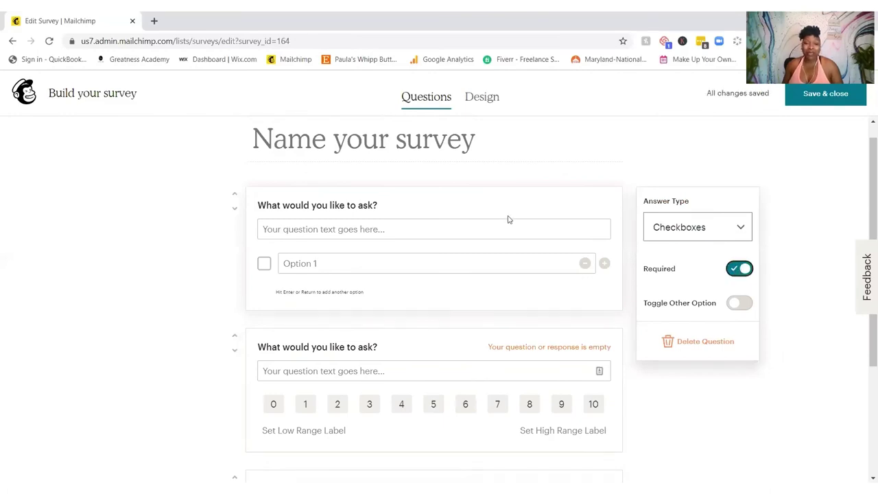
pyautogui.scroll(-3, 510, 220)
pyautogui.scroll(3, 512, 216)
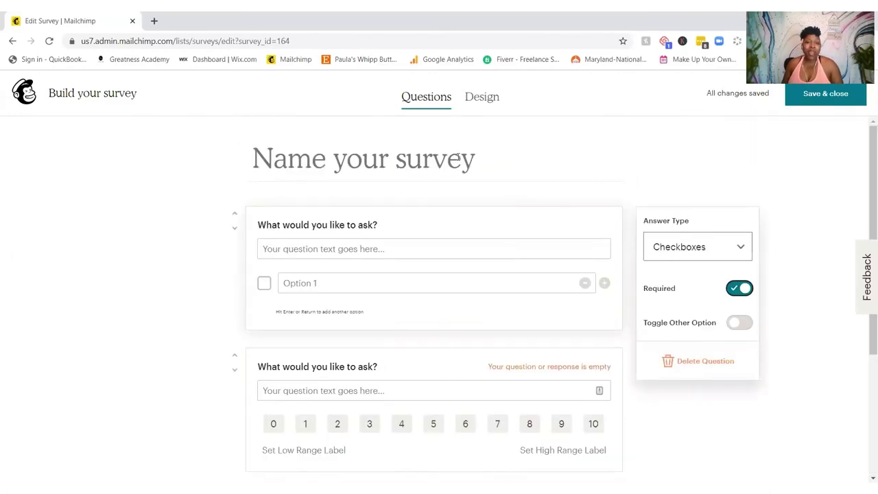
pyautogui.click(447, 151)
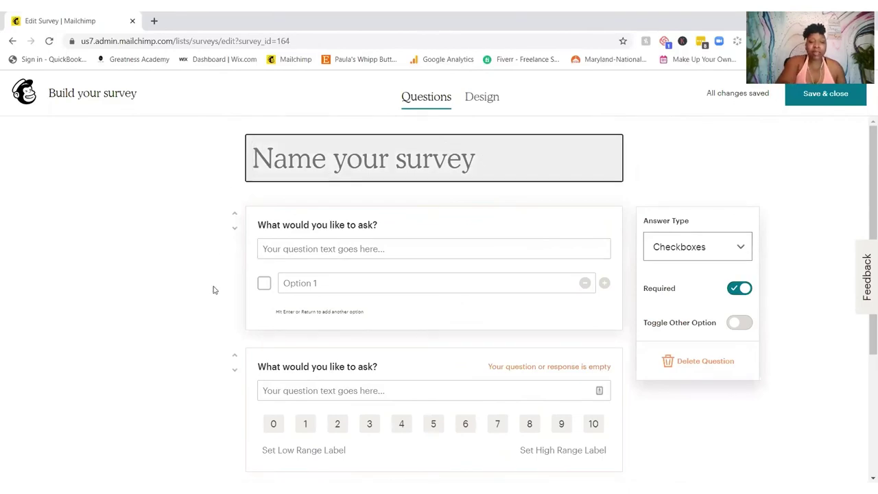
# Step: Title the survey 'Test' and add an Email question
pyautogui.write('Test')
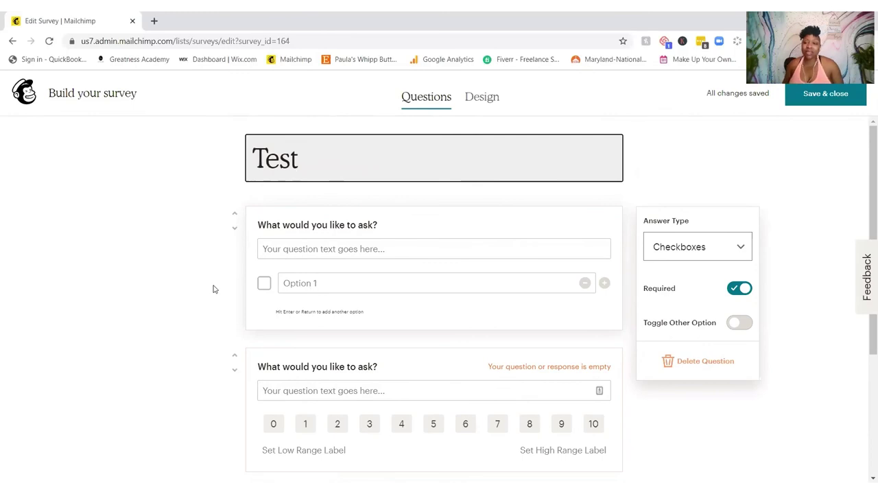
pyautogui.scroll(-3, 472, 374)
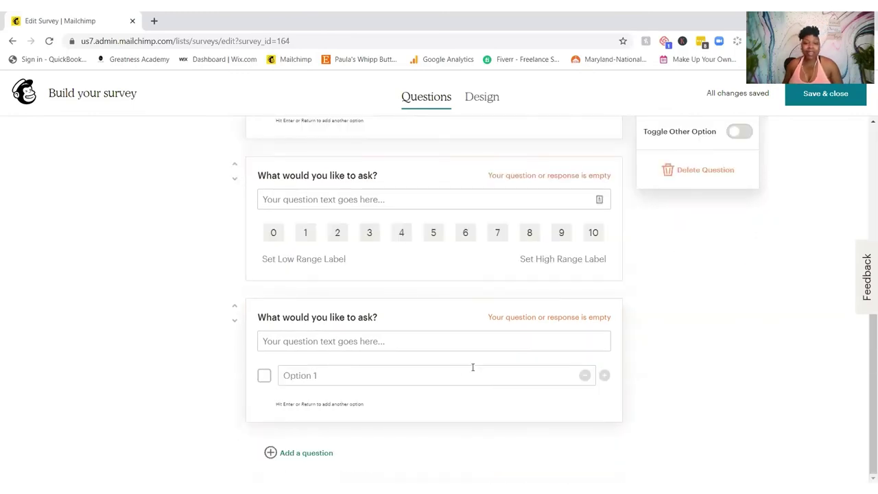
pyautogui.click(272, 458)
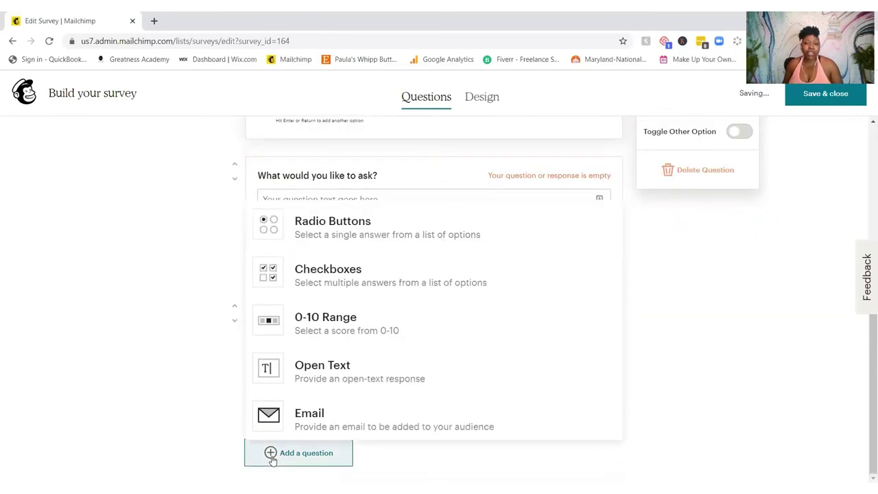
pyautogui.click(320, 415)
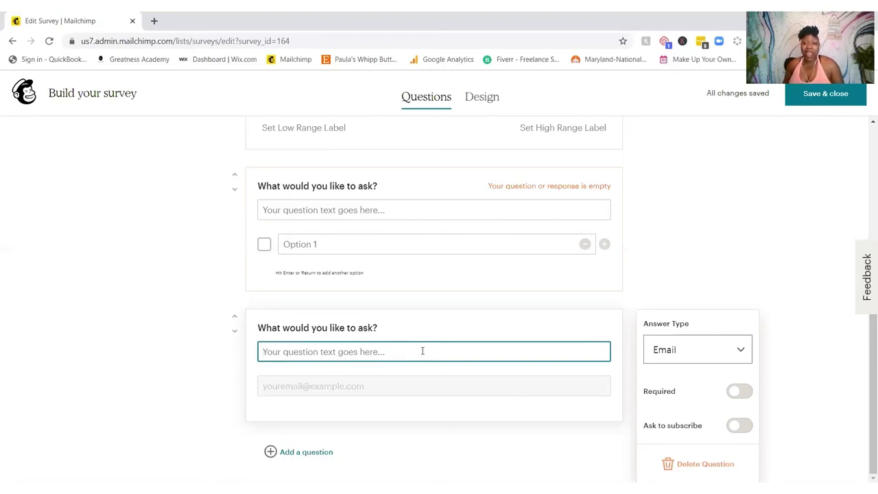
# Step: Keep the Email question optional, turn on Ask to subscribe, and save the survey
pyautogui.click(740, 391)
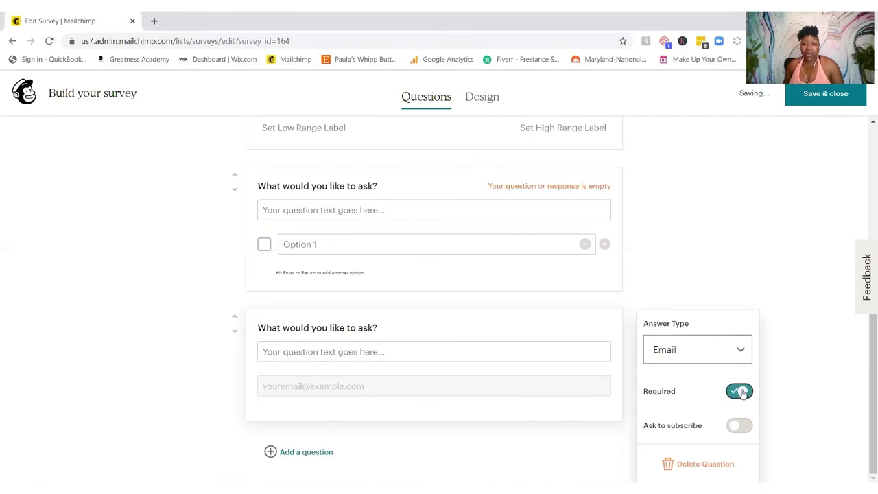
pyautogui.click(741, 392)
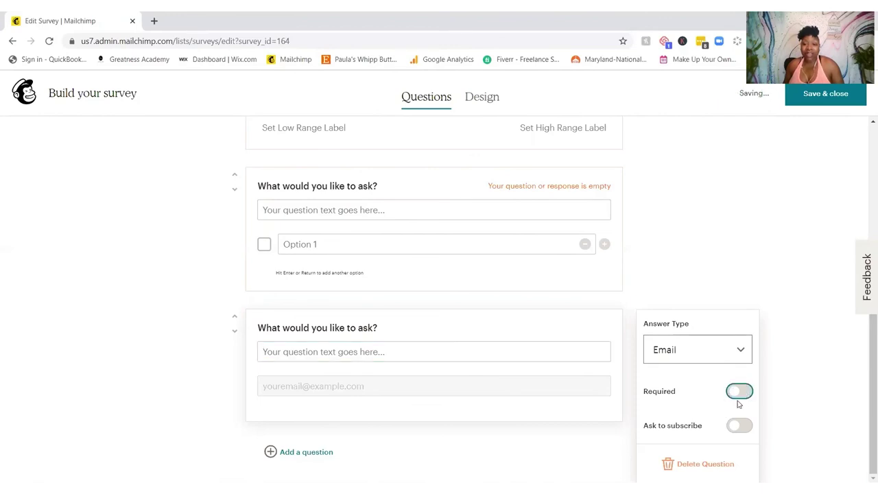
pyautogui.click(731, 428)
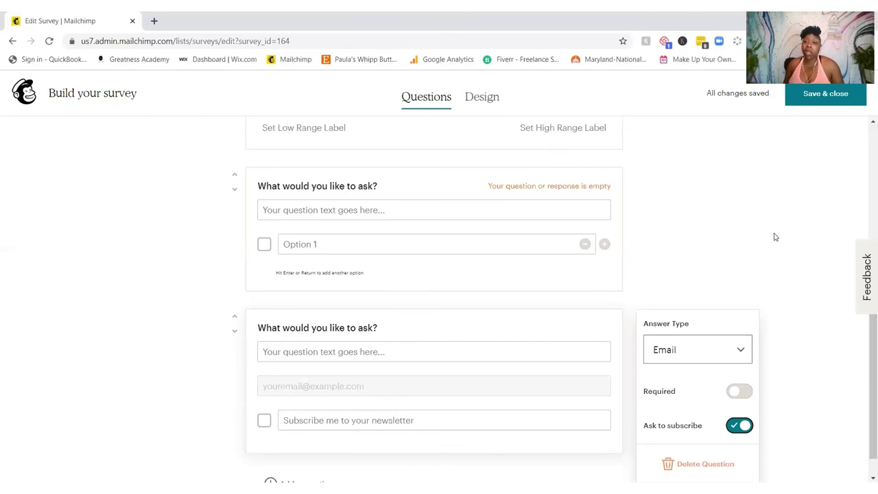
pyautogui.click(828, 96)
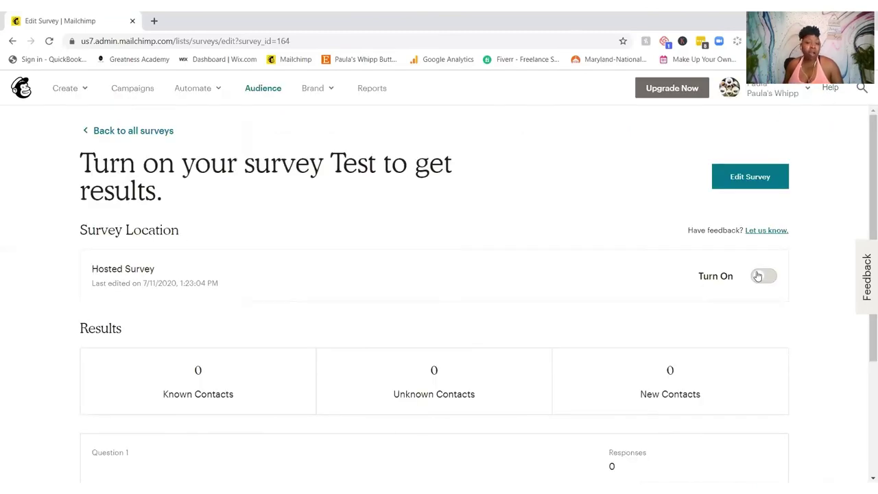
# Step: Look over the Test survey's overview page, leaving it off, then go to Campaigns
pyautogui.scroll(-3, 515, 238)
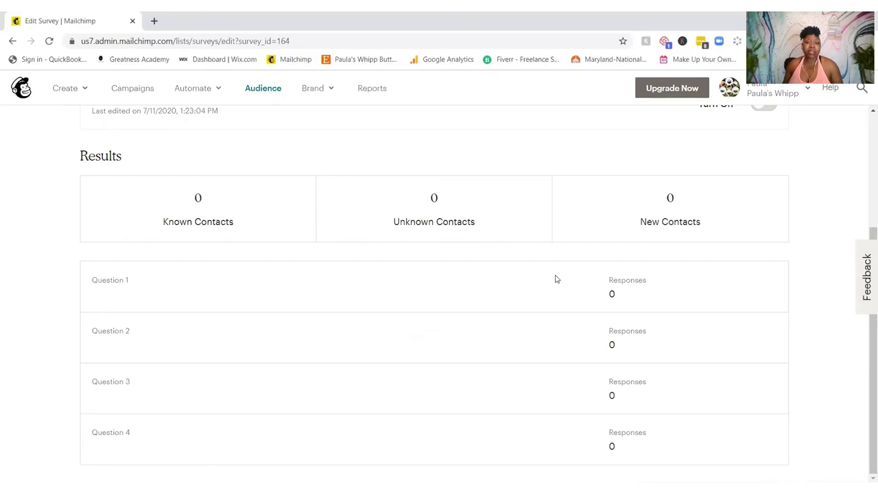
pyautogui.scroll(3, 557, 281)
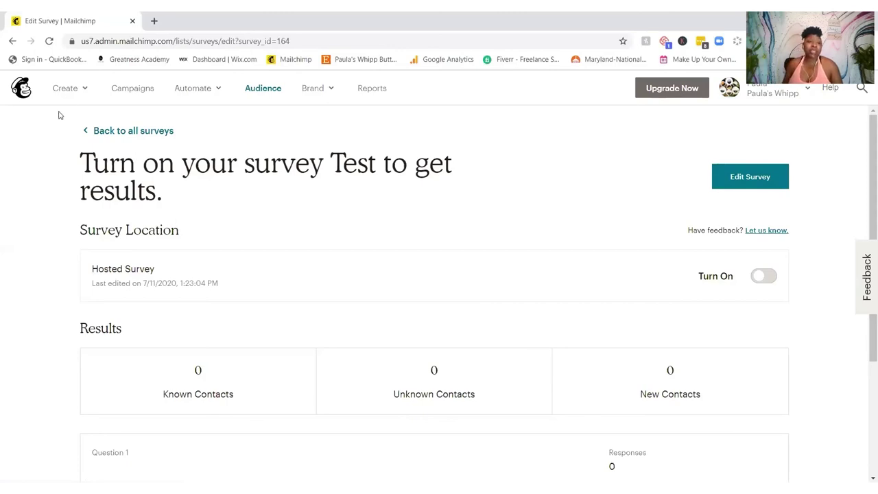
pyautogui.click(130, 89)
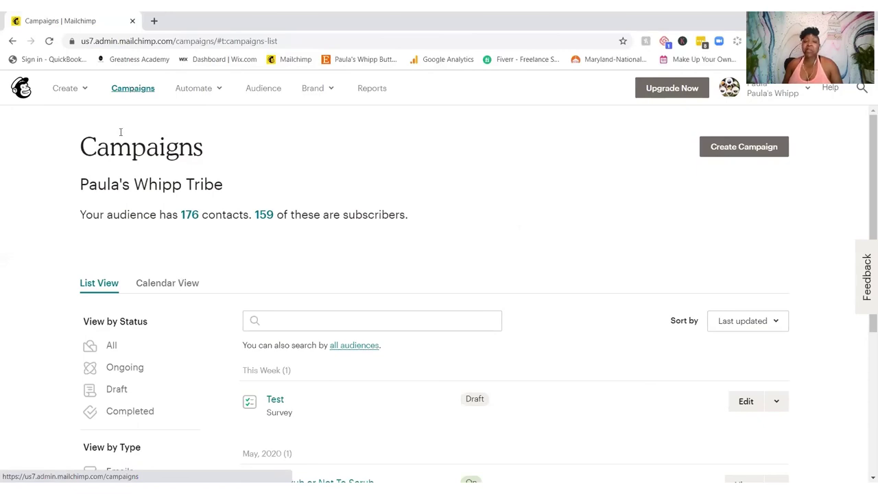
# Step: From the Campaigns page listing the Test draft, open Create > Survey, then close that dialog
pyautogui.click(68, 92)
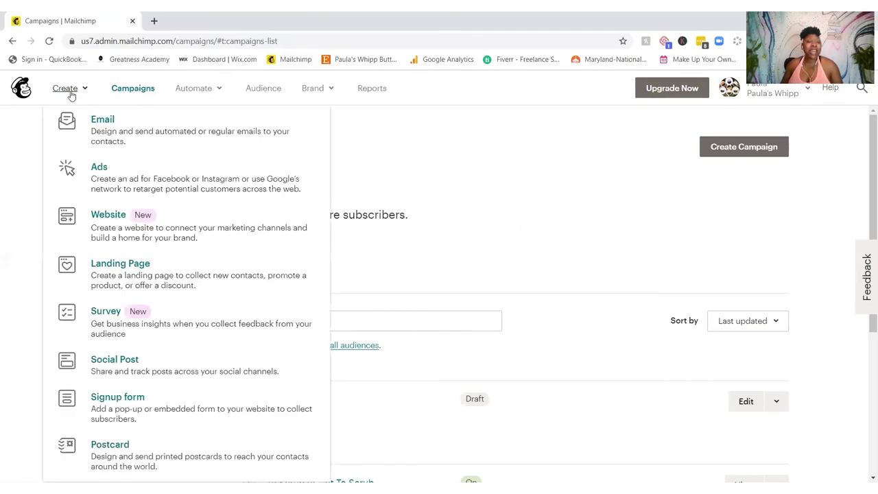
pyautogui.click(163, 330)
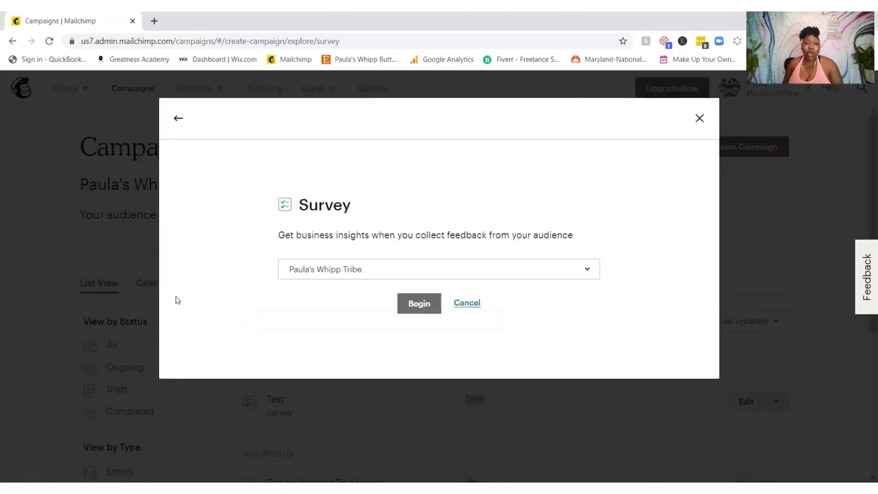
pyautogui.click(700, 119)
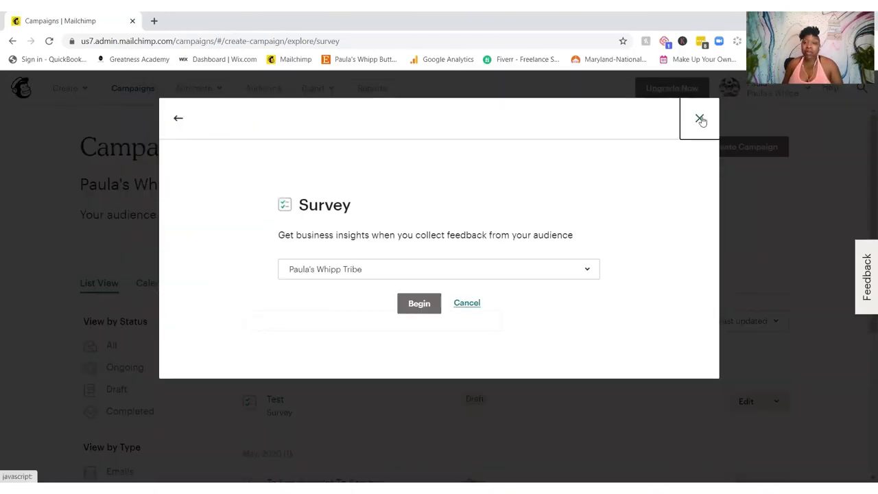